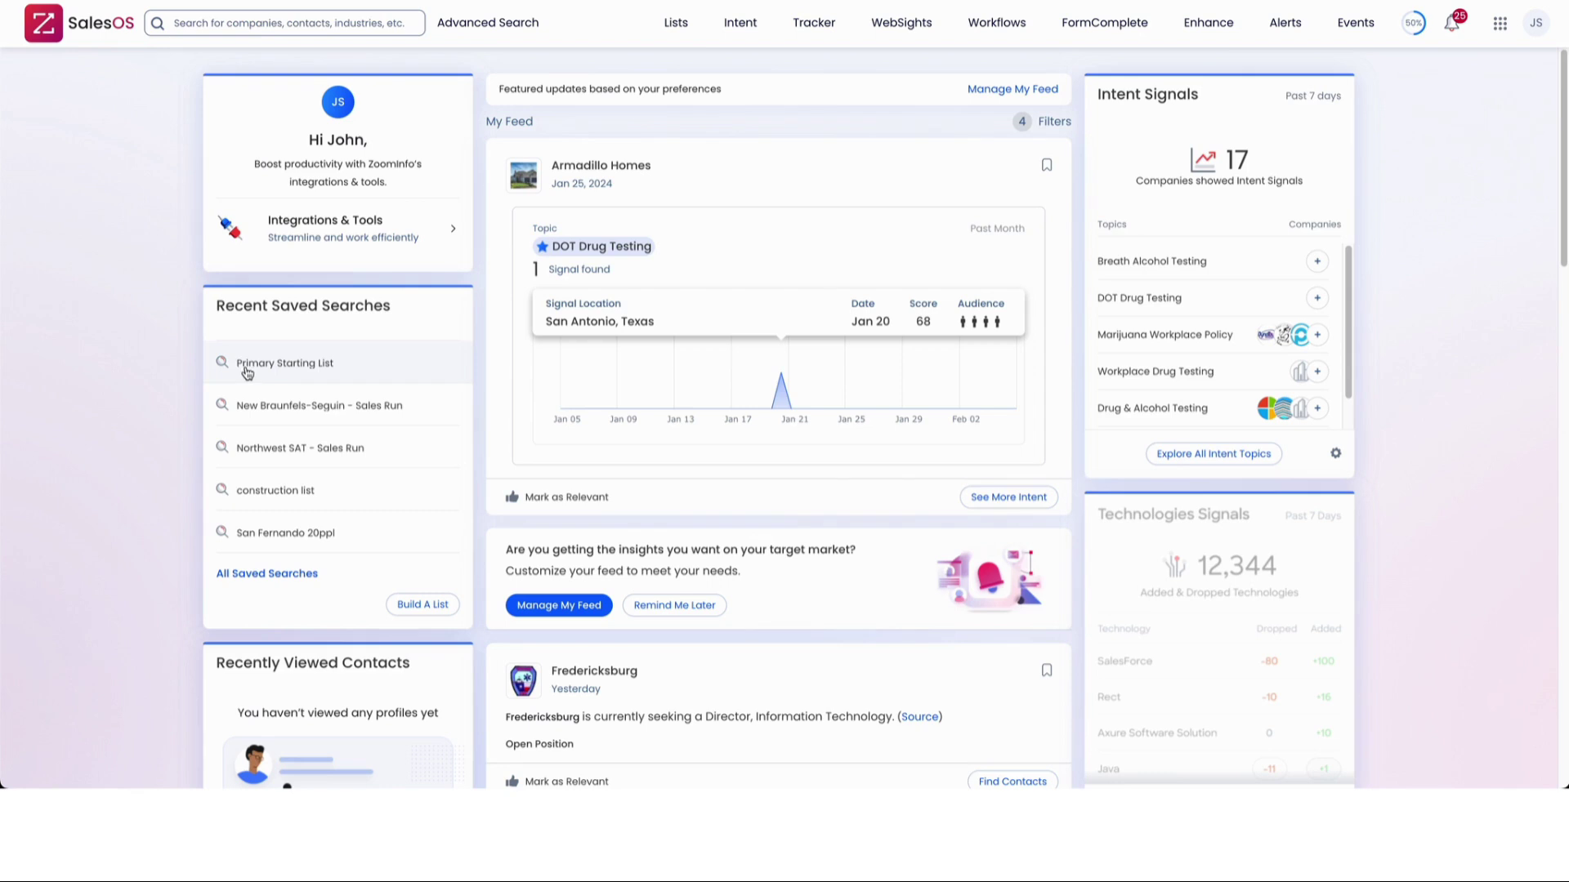
- Open the saved search 'Primary Starting List'
click(246, 370)
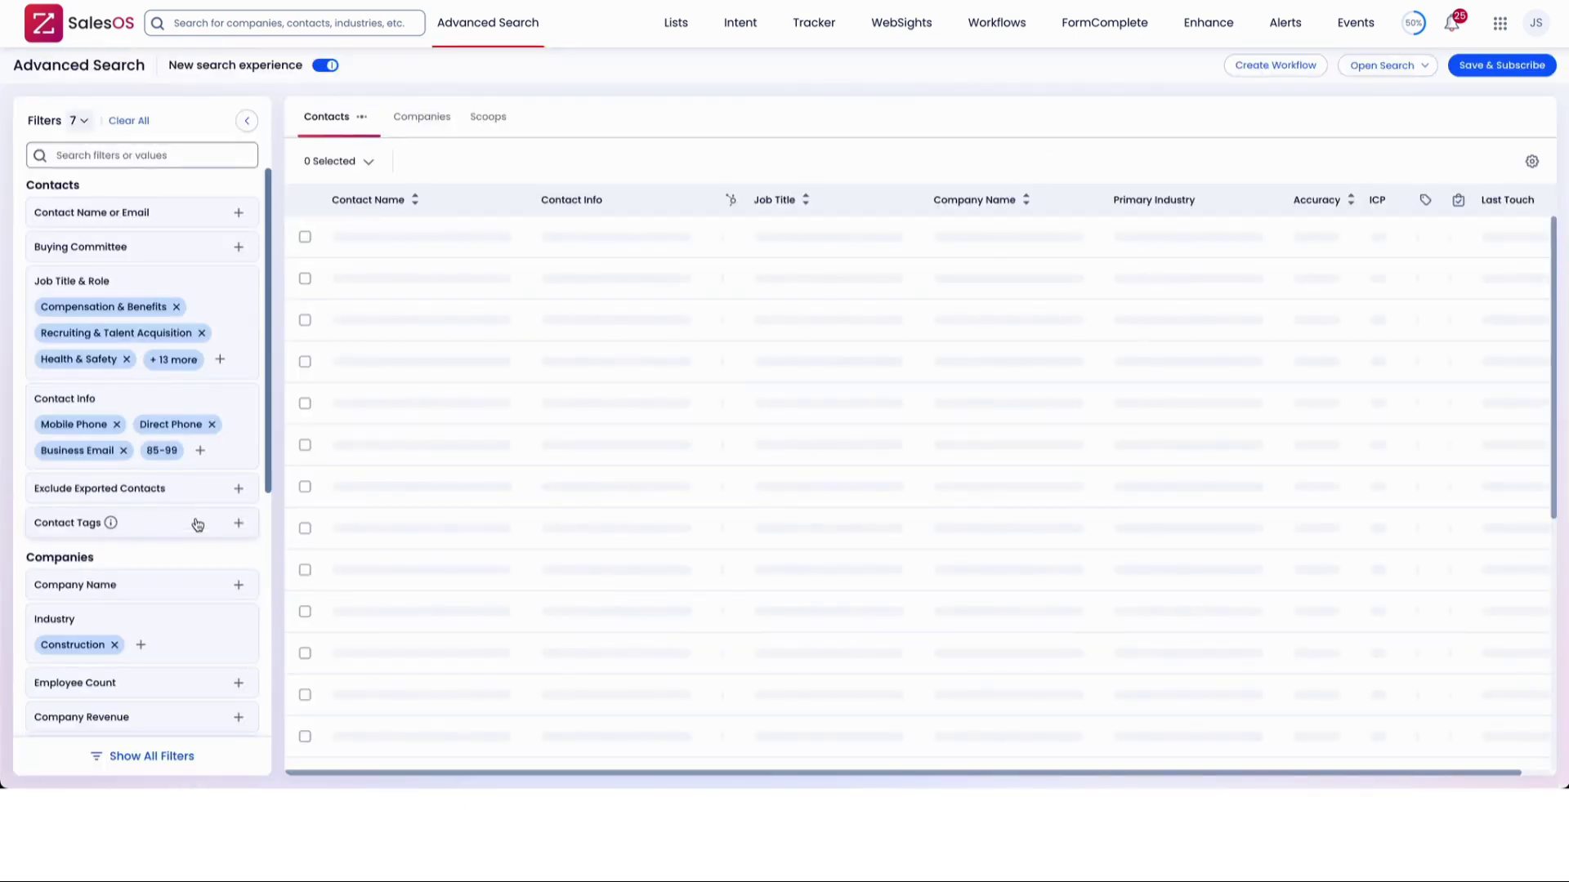
scroll(197, 524, down, 4)
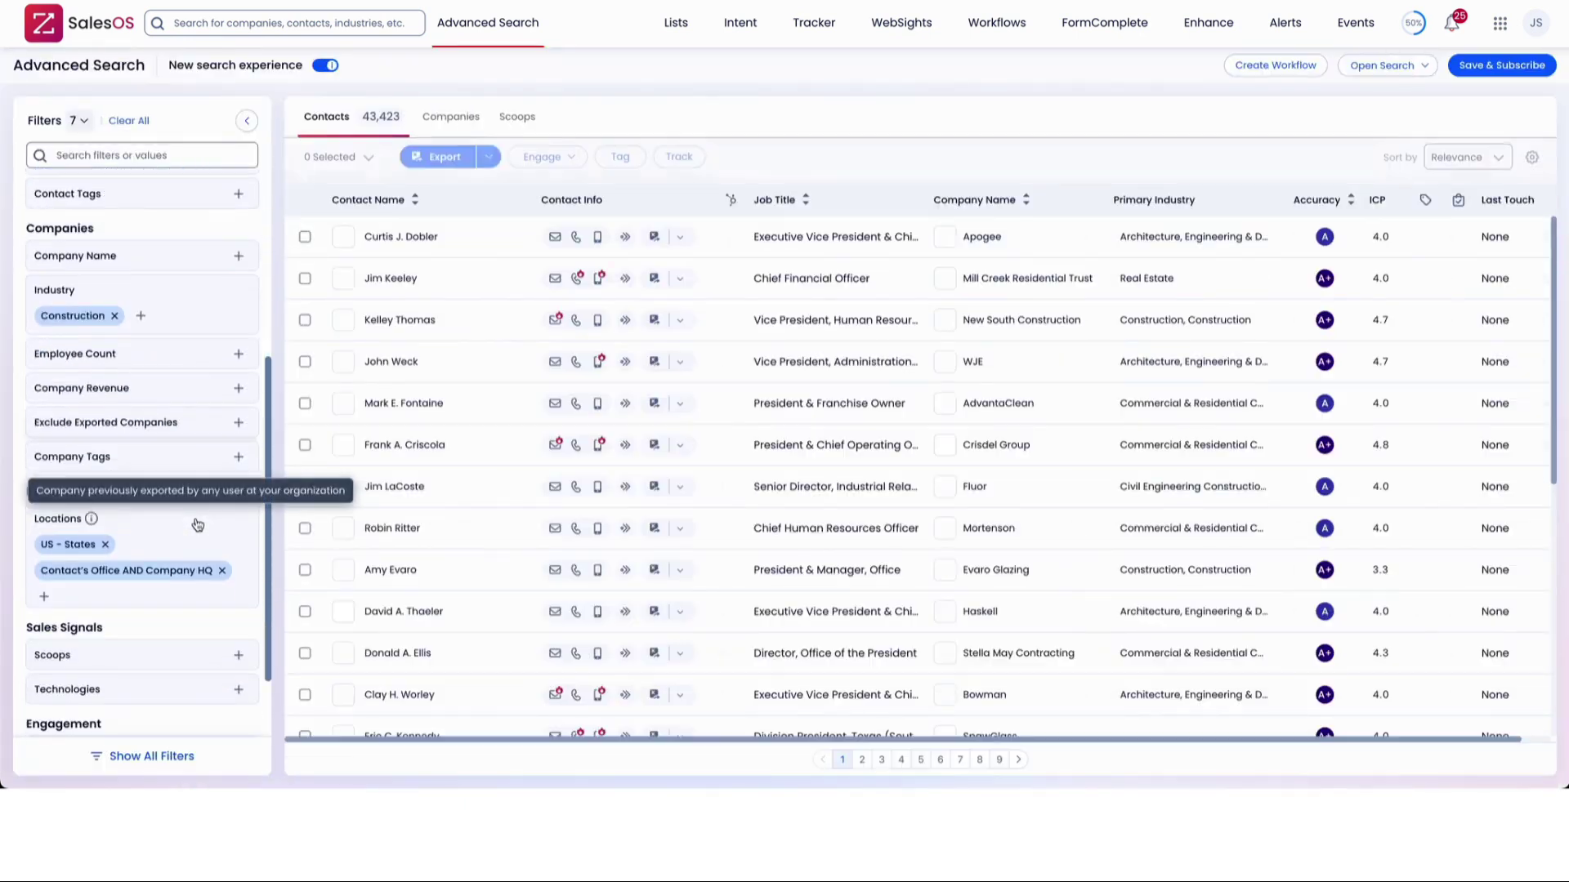
scroll(217, 546, down, 1)
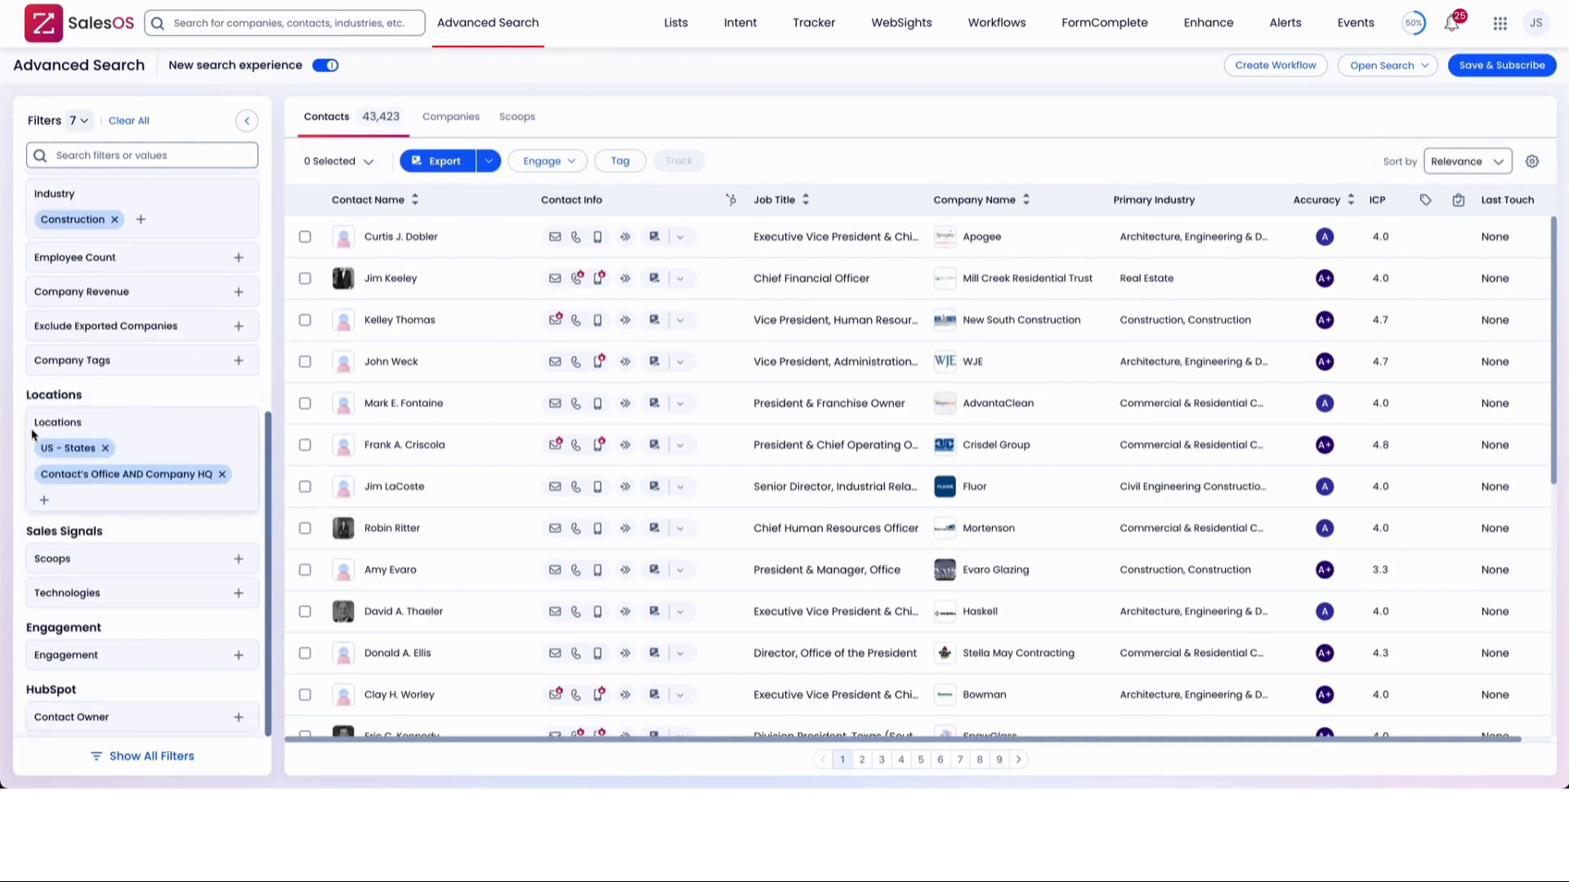
- Add a ZIP/Postal Code filter of 78216 under Locations, narrowing results to 22 contacts
click(46, 502)
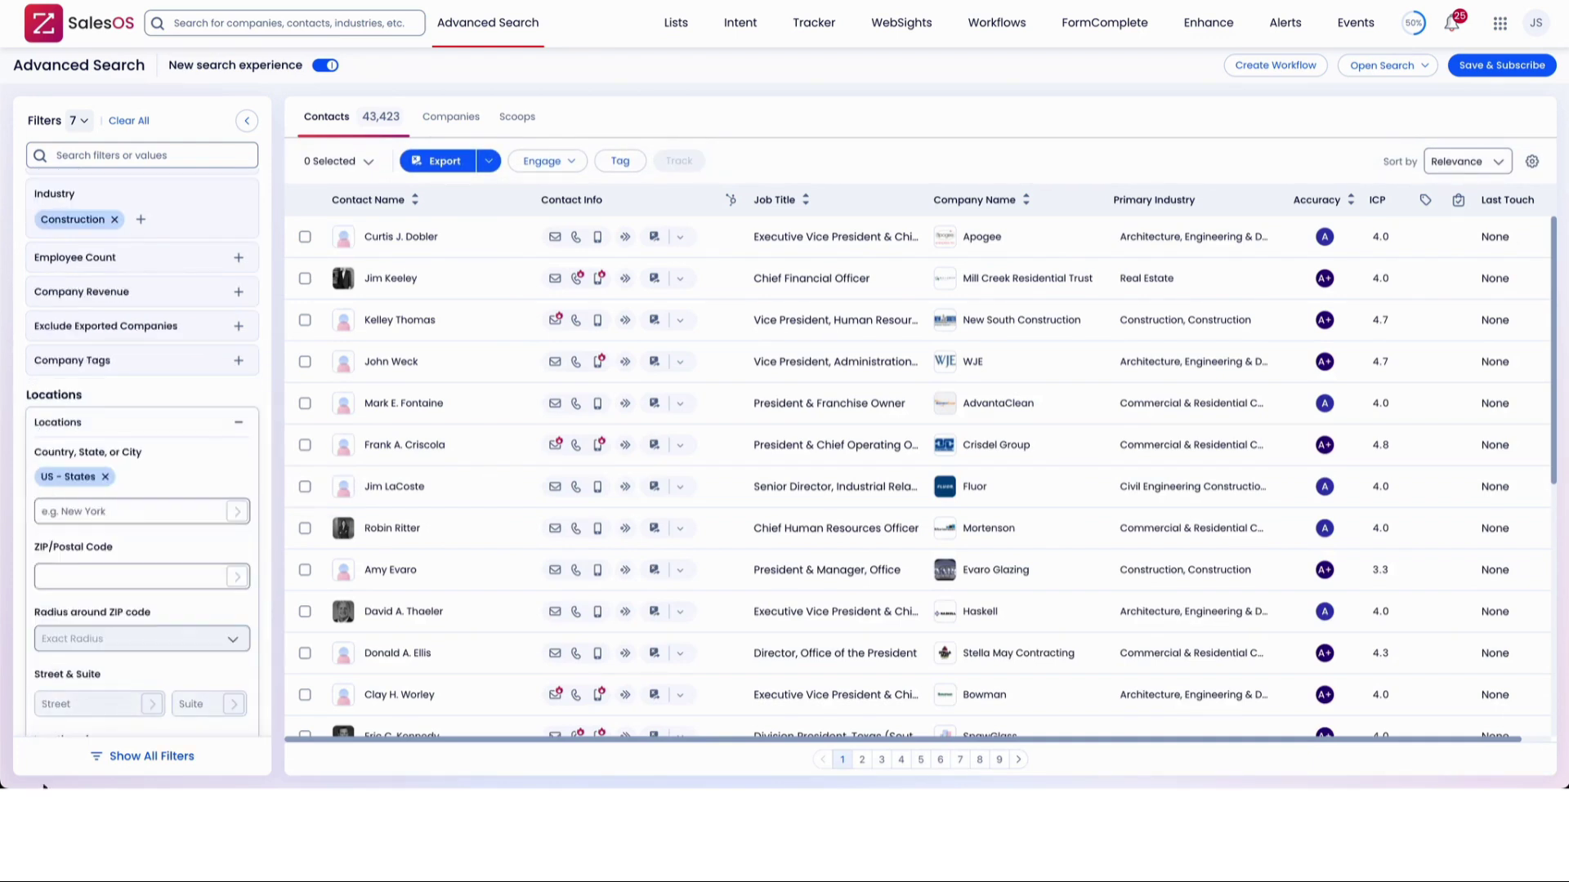
click(88, 577)
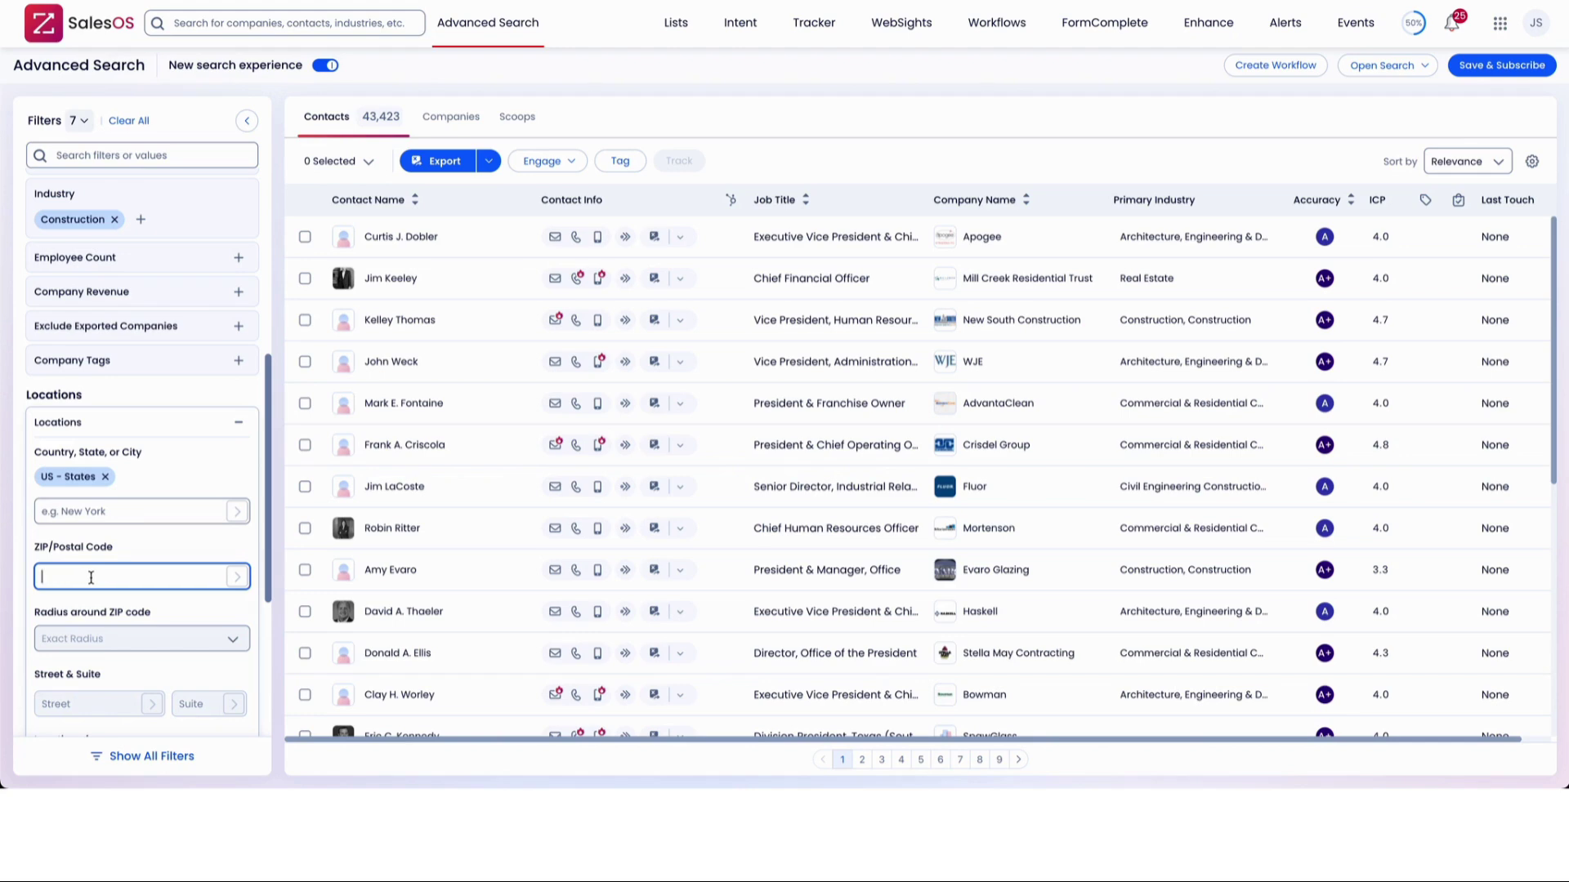
text(78216)
key(Return)
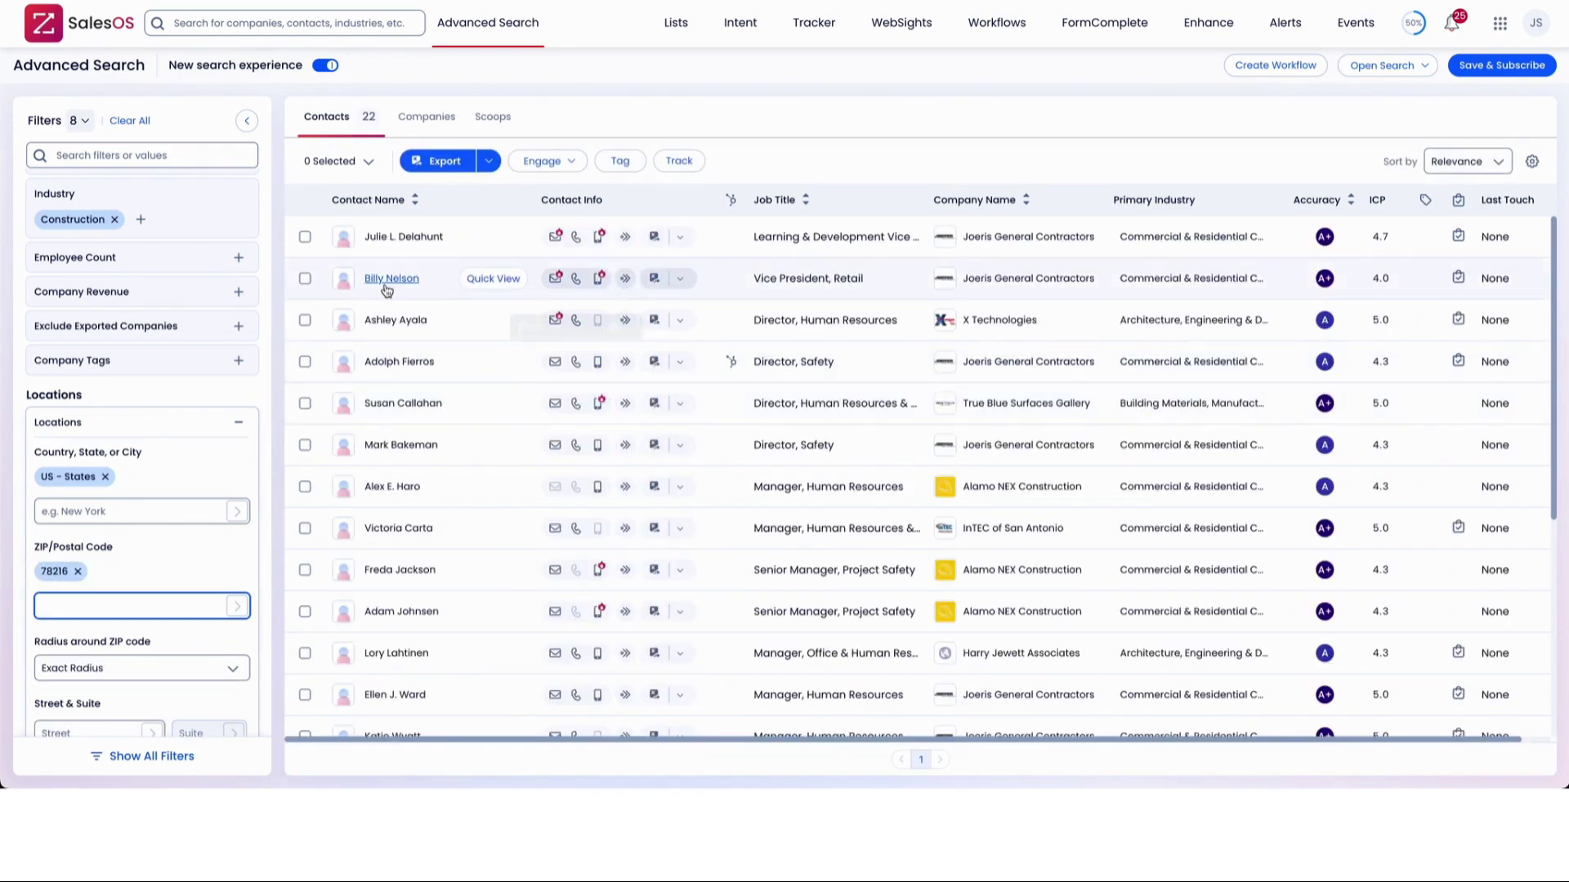
scroll(61, 305, up, 3)
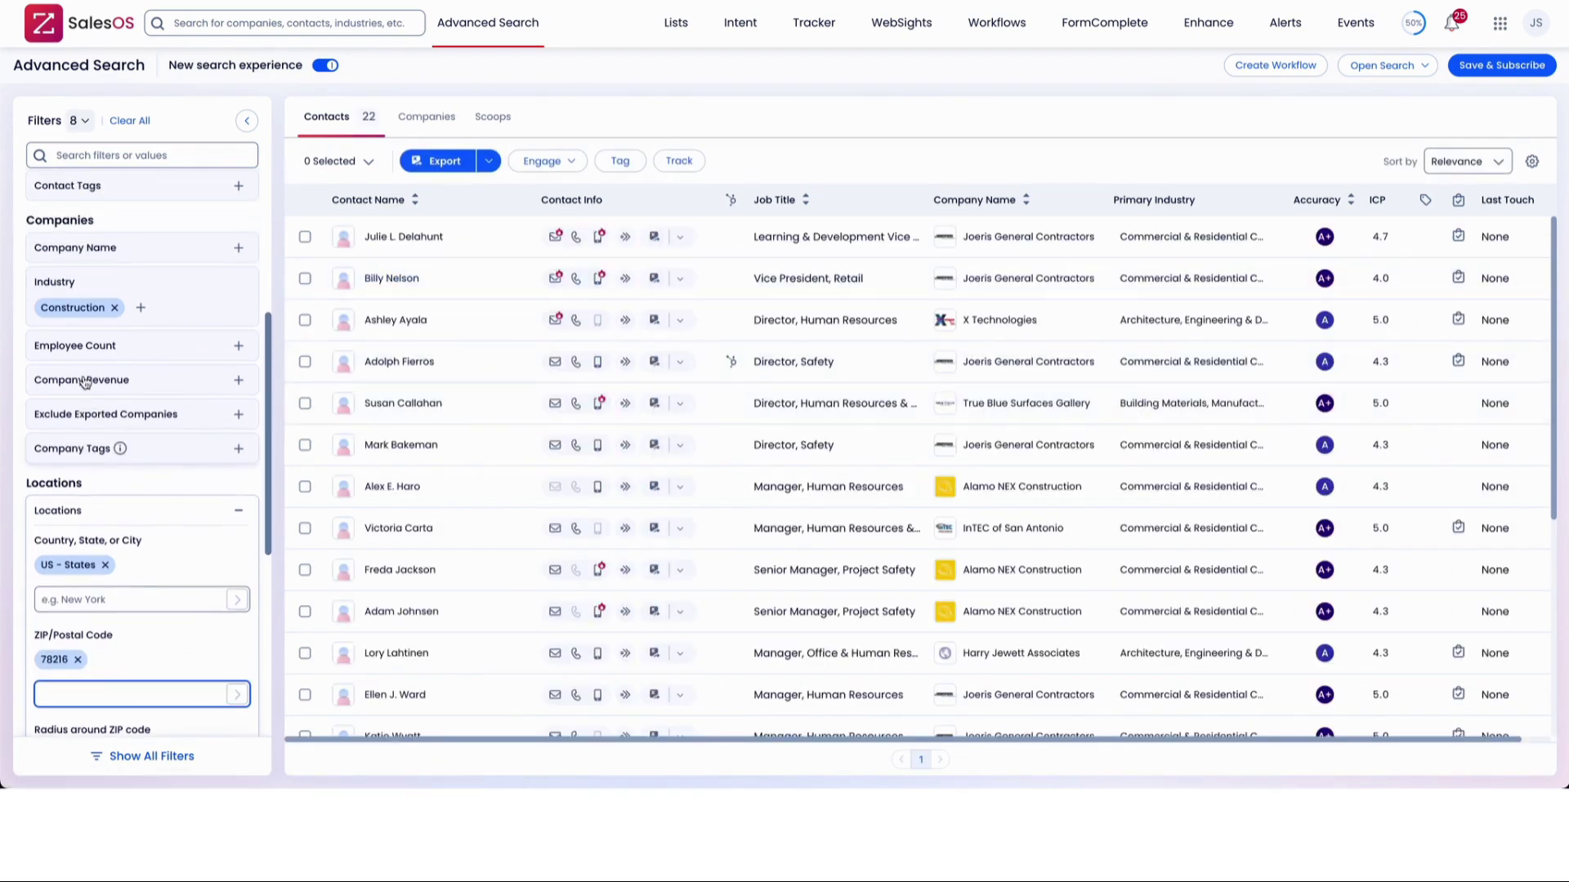
scroll(61, 305, up, 6)
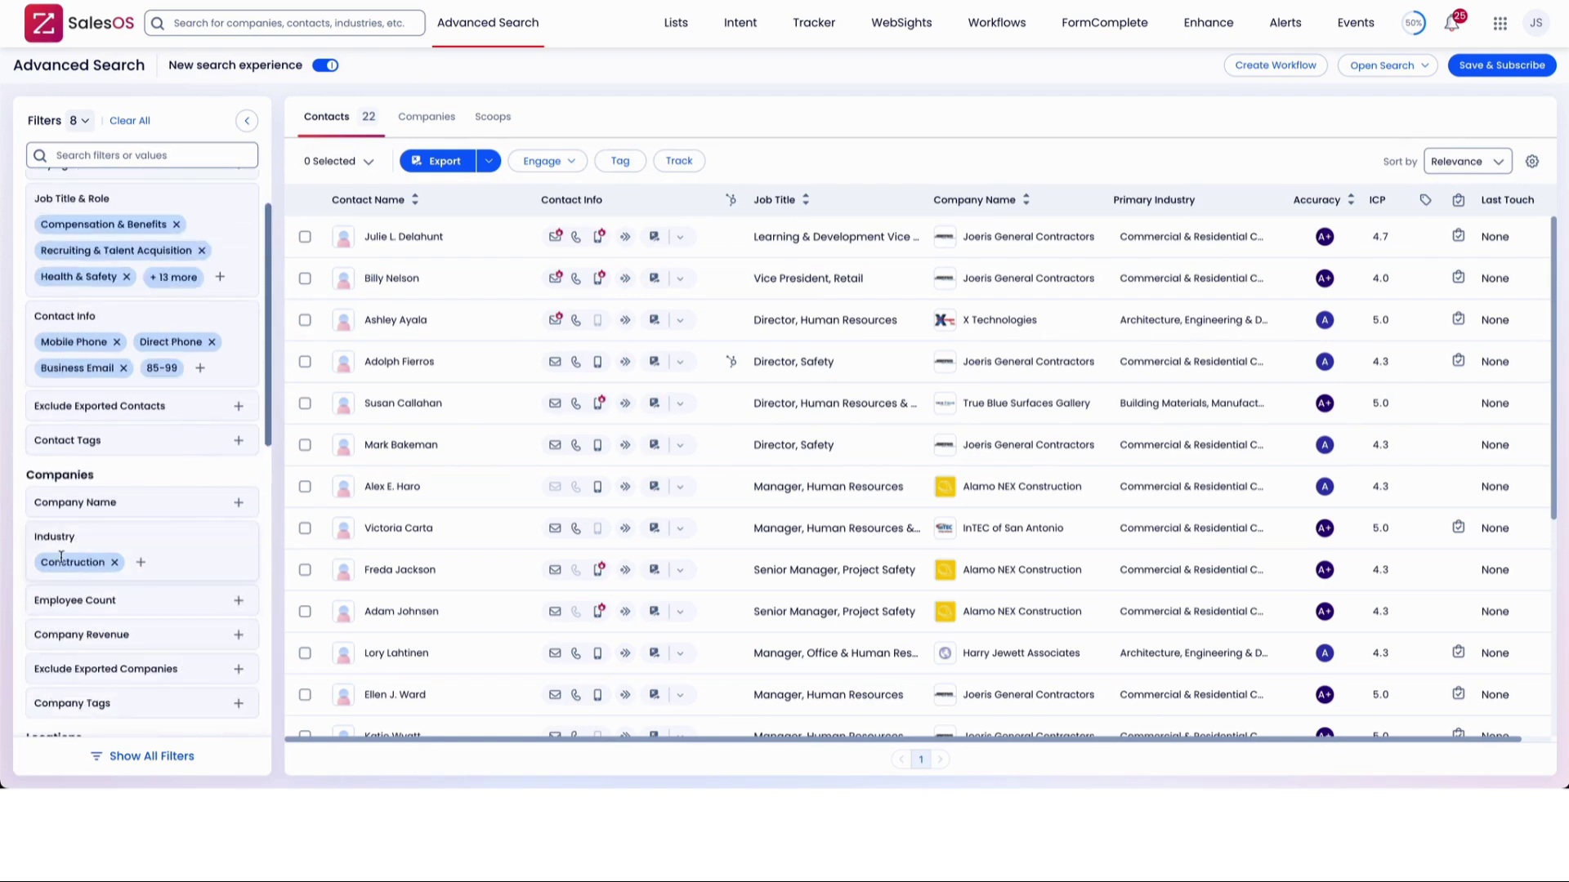
double_click(82, 536)
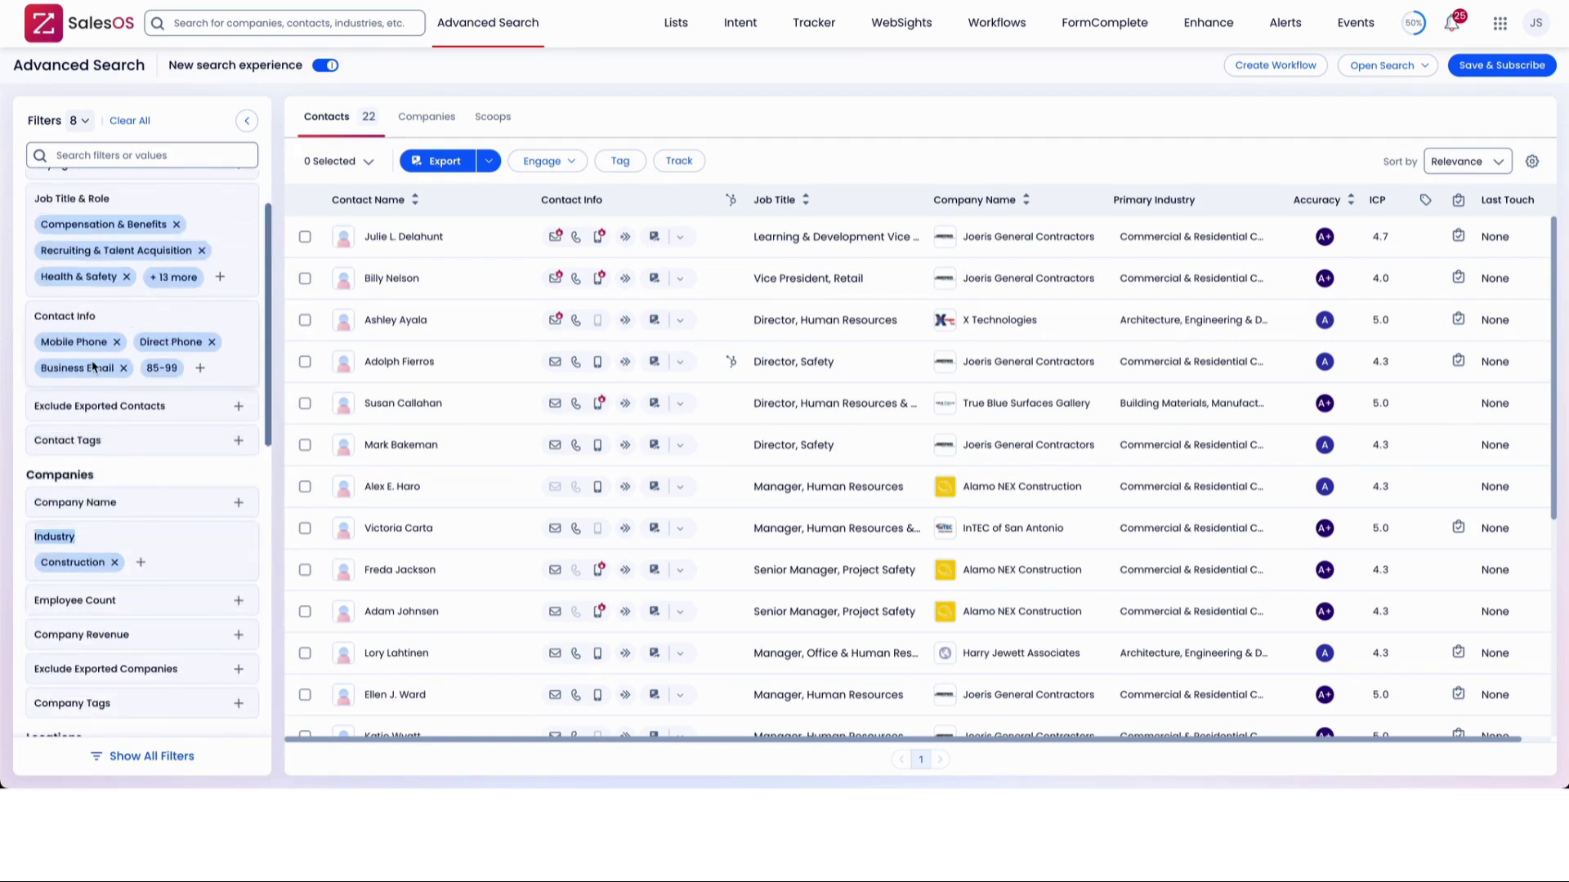
scroll(69, 249, up, 2)
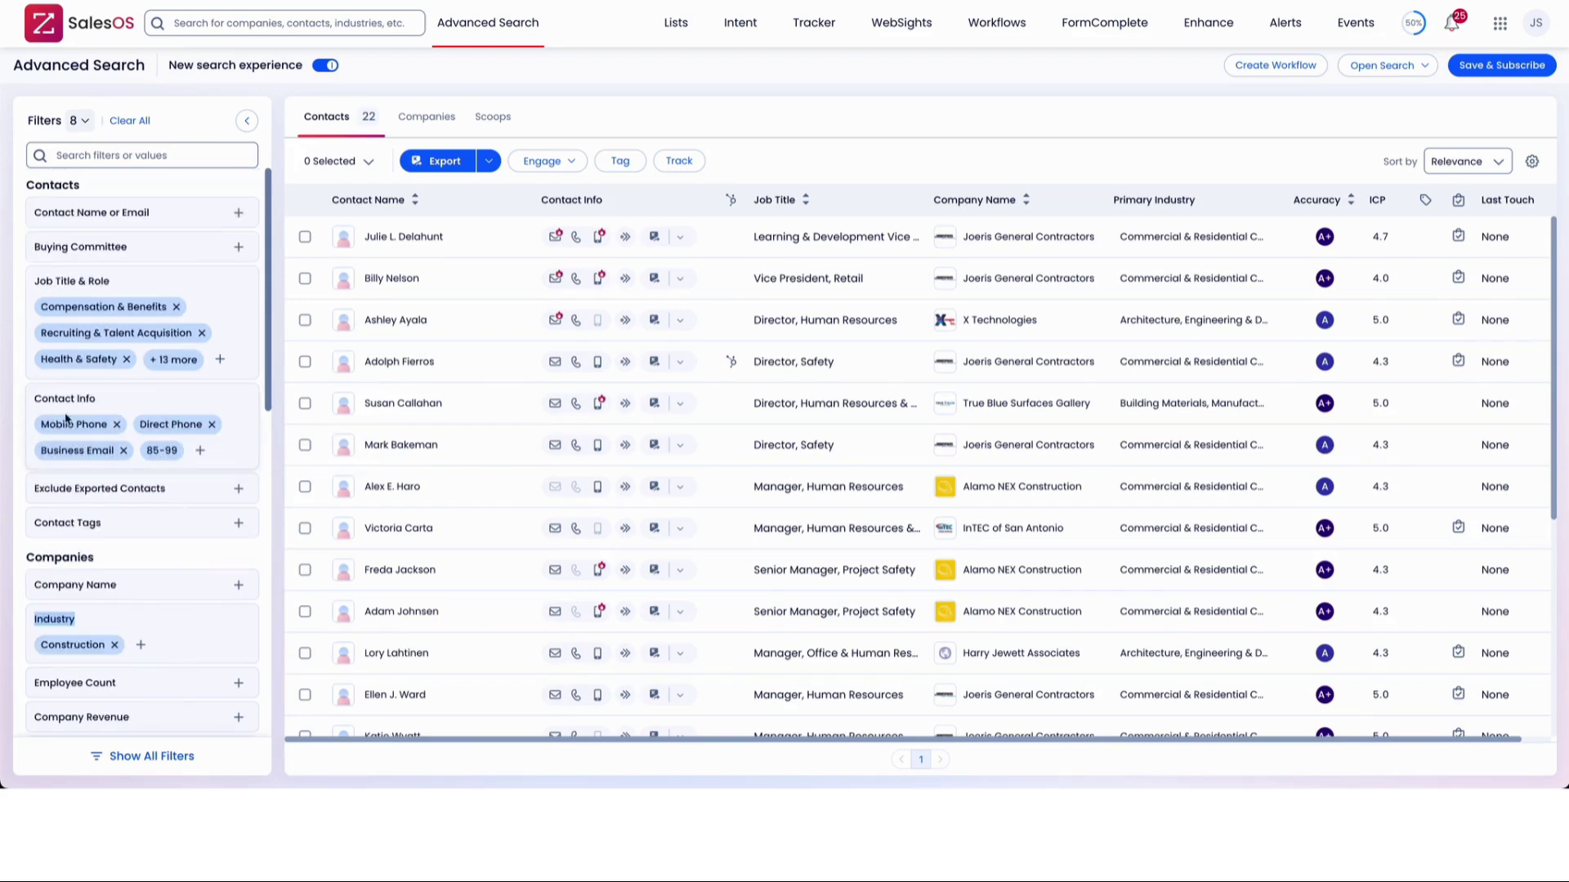
- In Contact Info, keep matching any of mobile phone, direct phone or business email (Or, not And)
click(200, 450)
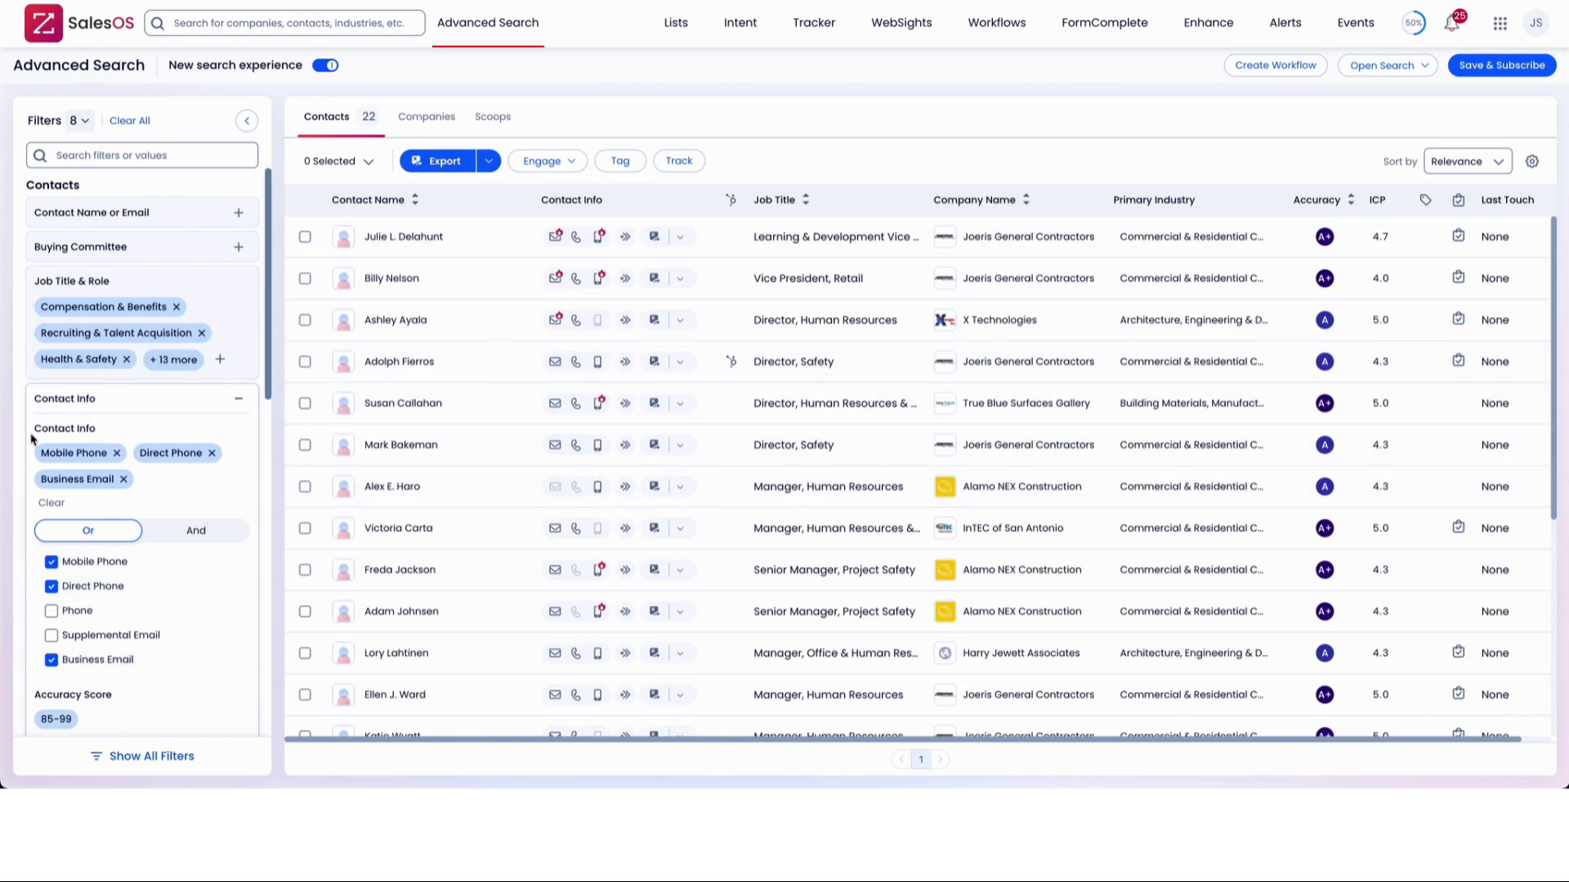
click(201, 532)
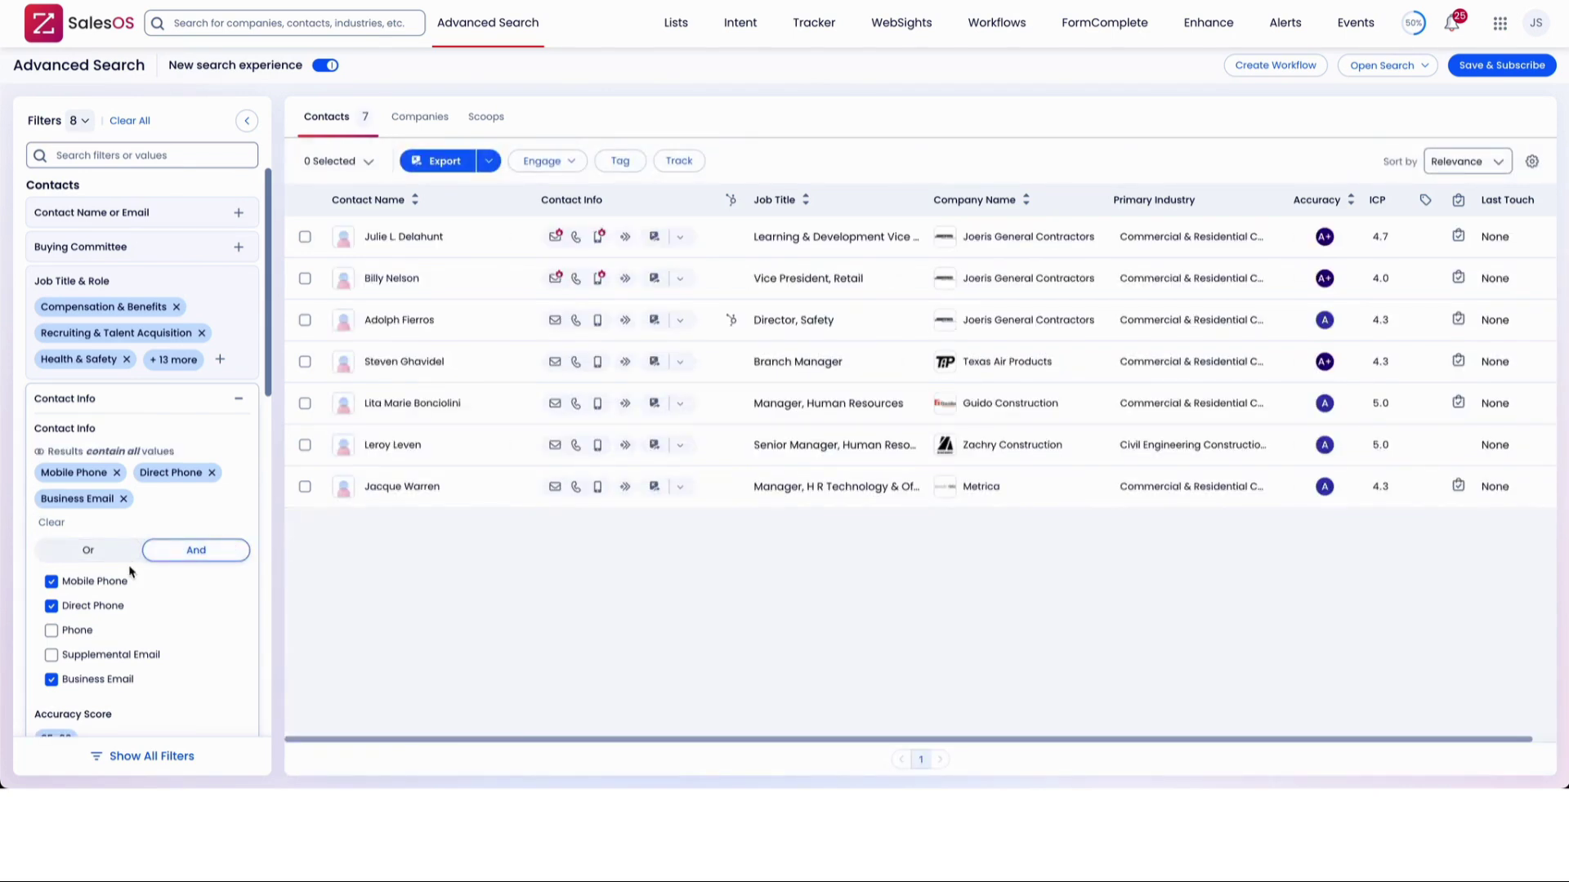
click(111, 553)
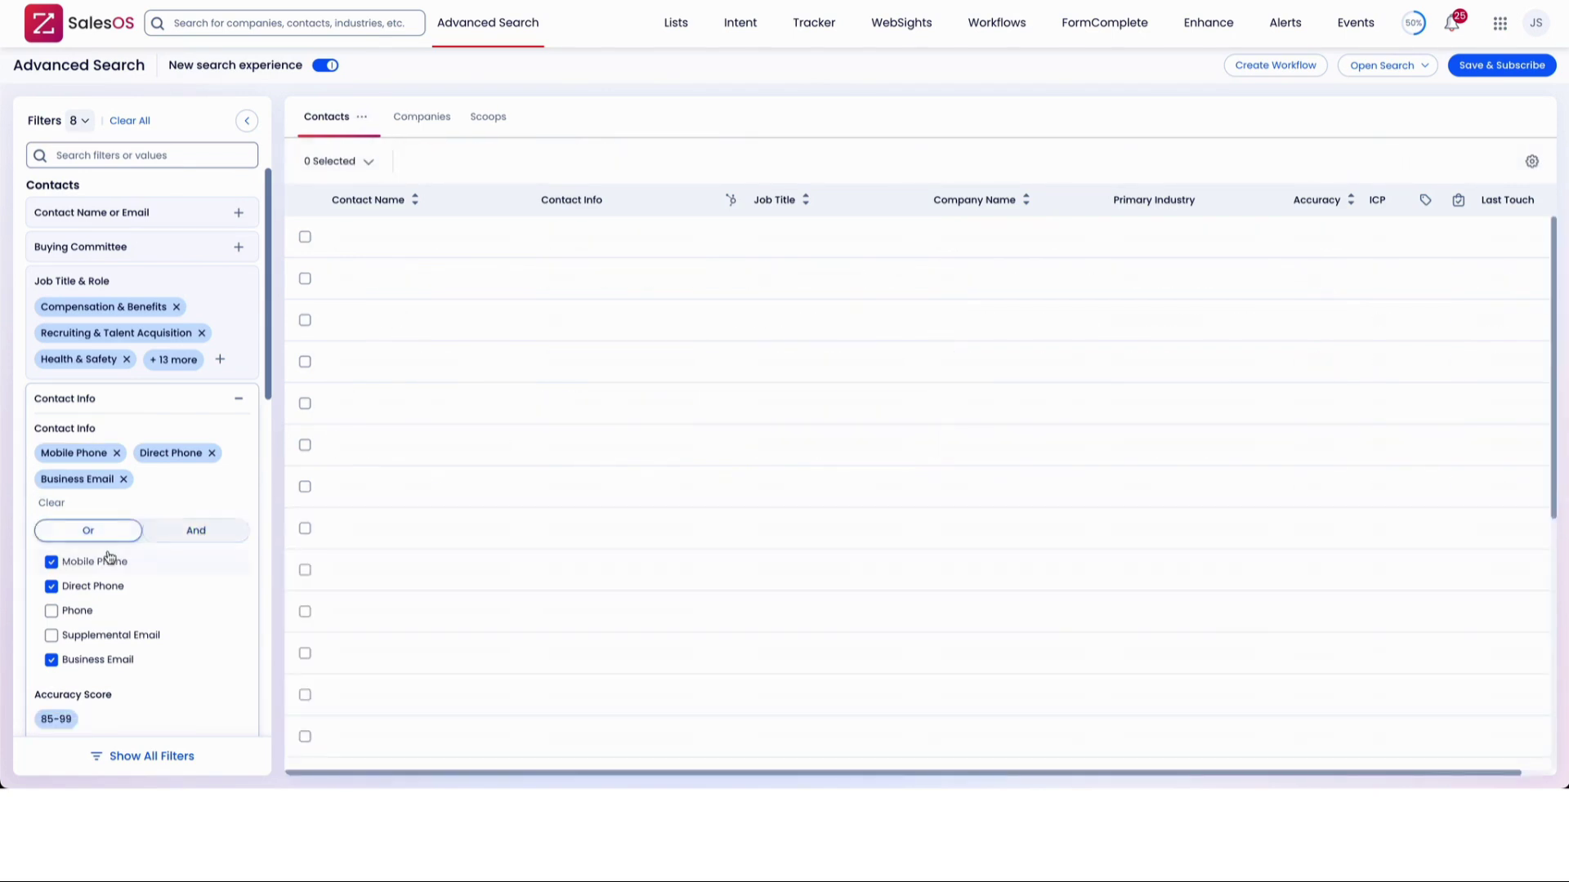
- Collapse Contact Info, then review Job Title & Role's departments and management levels before collapsing it
click(240, 398)
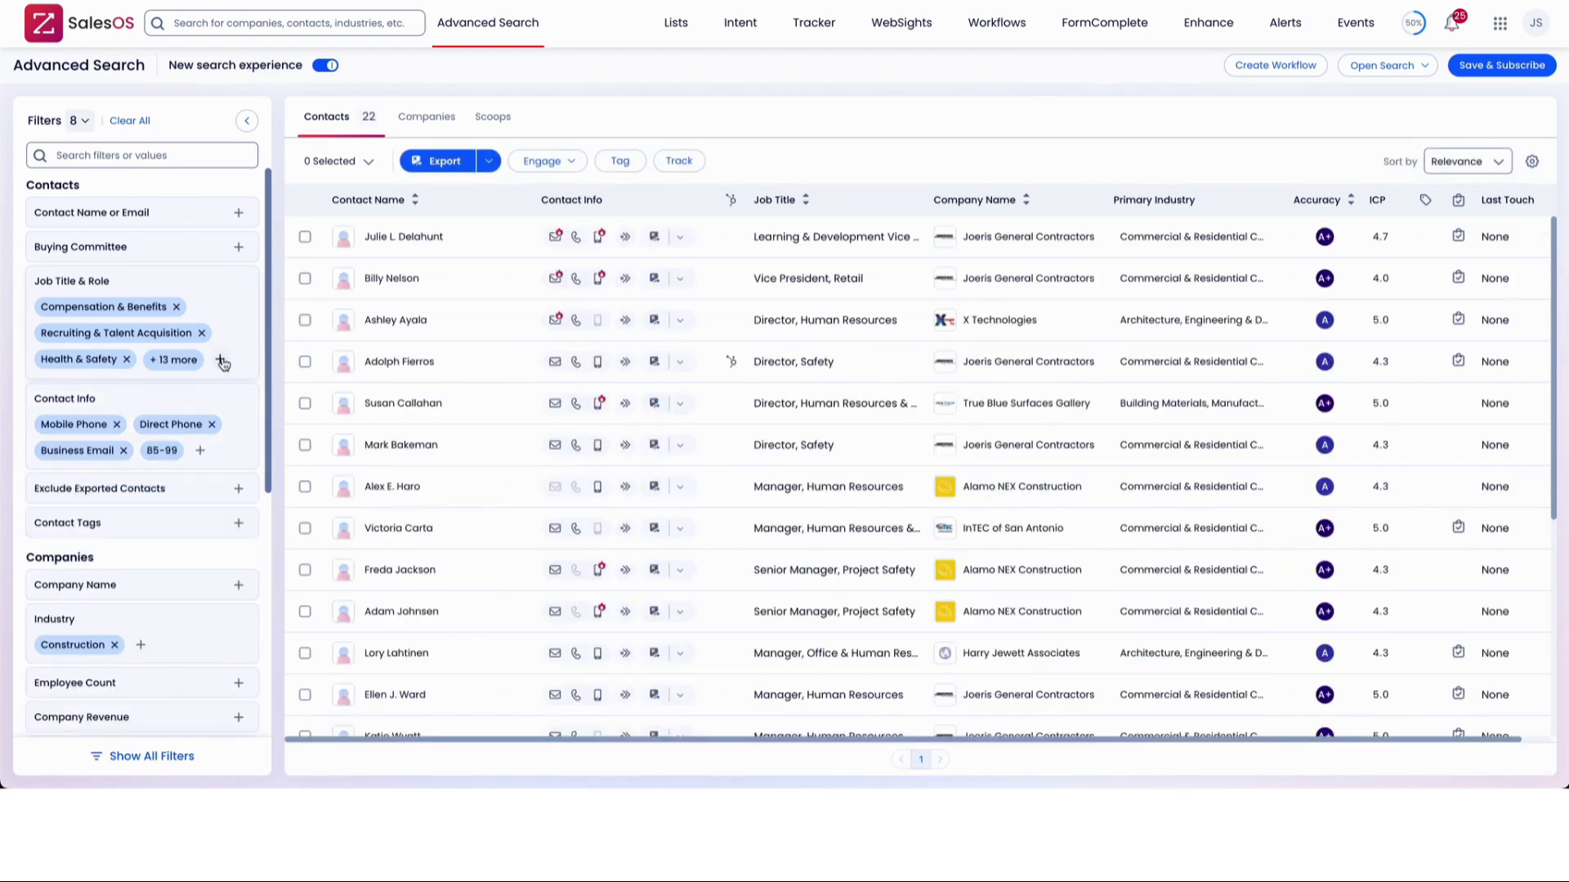
click(221, 360)
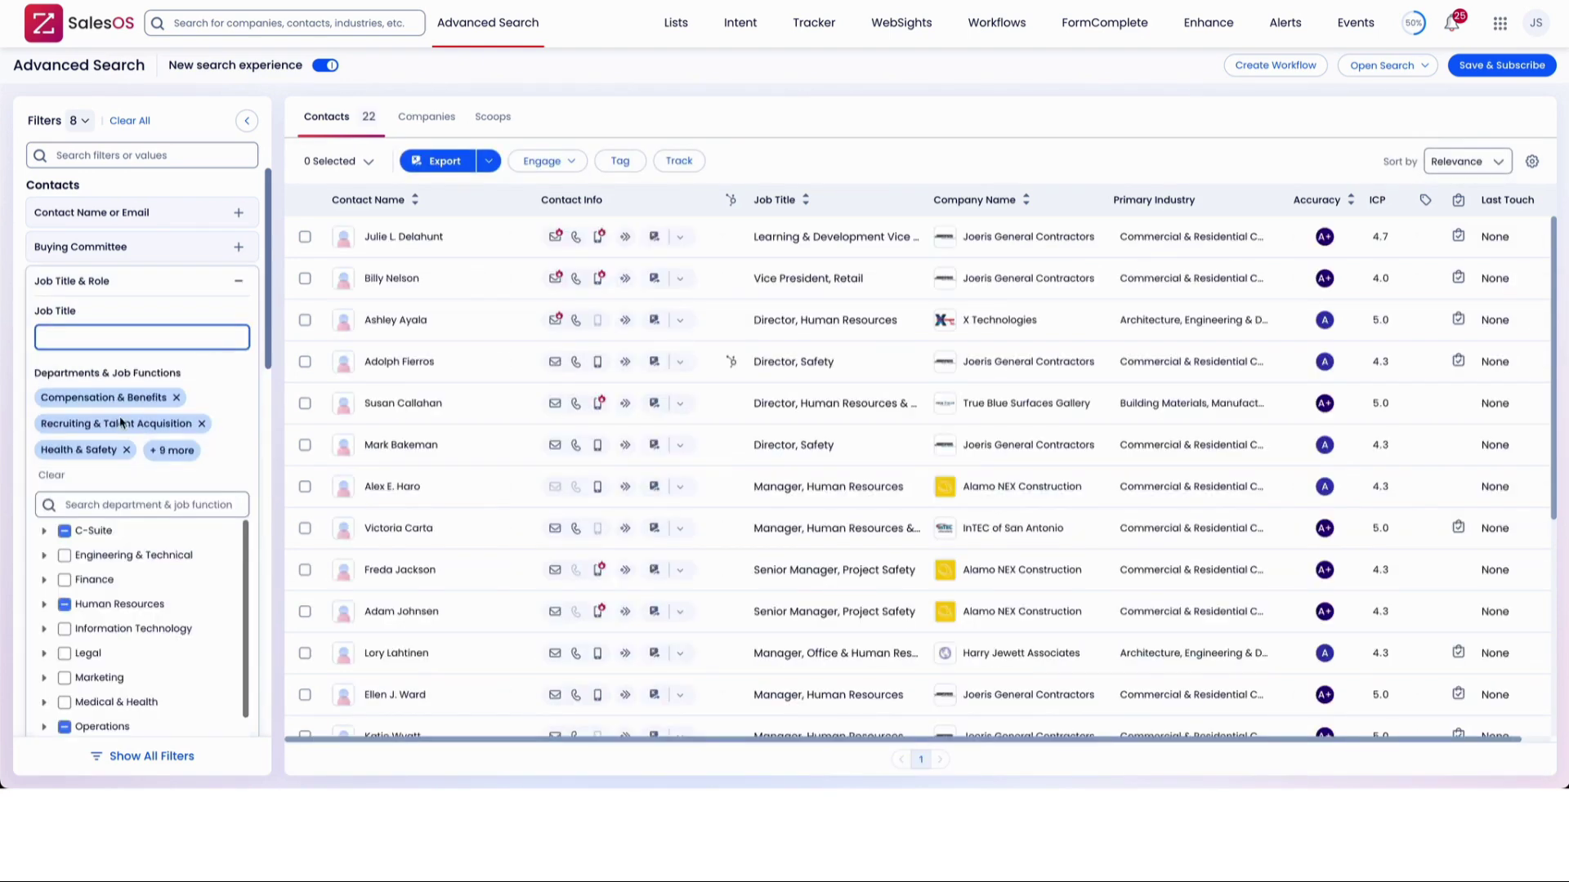
scroll(131, 429, down, 5)
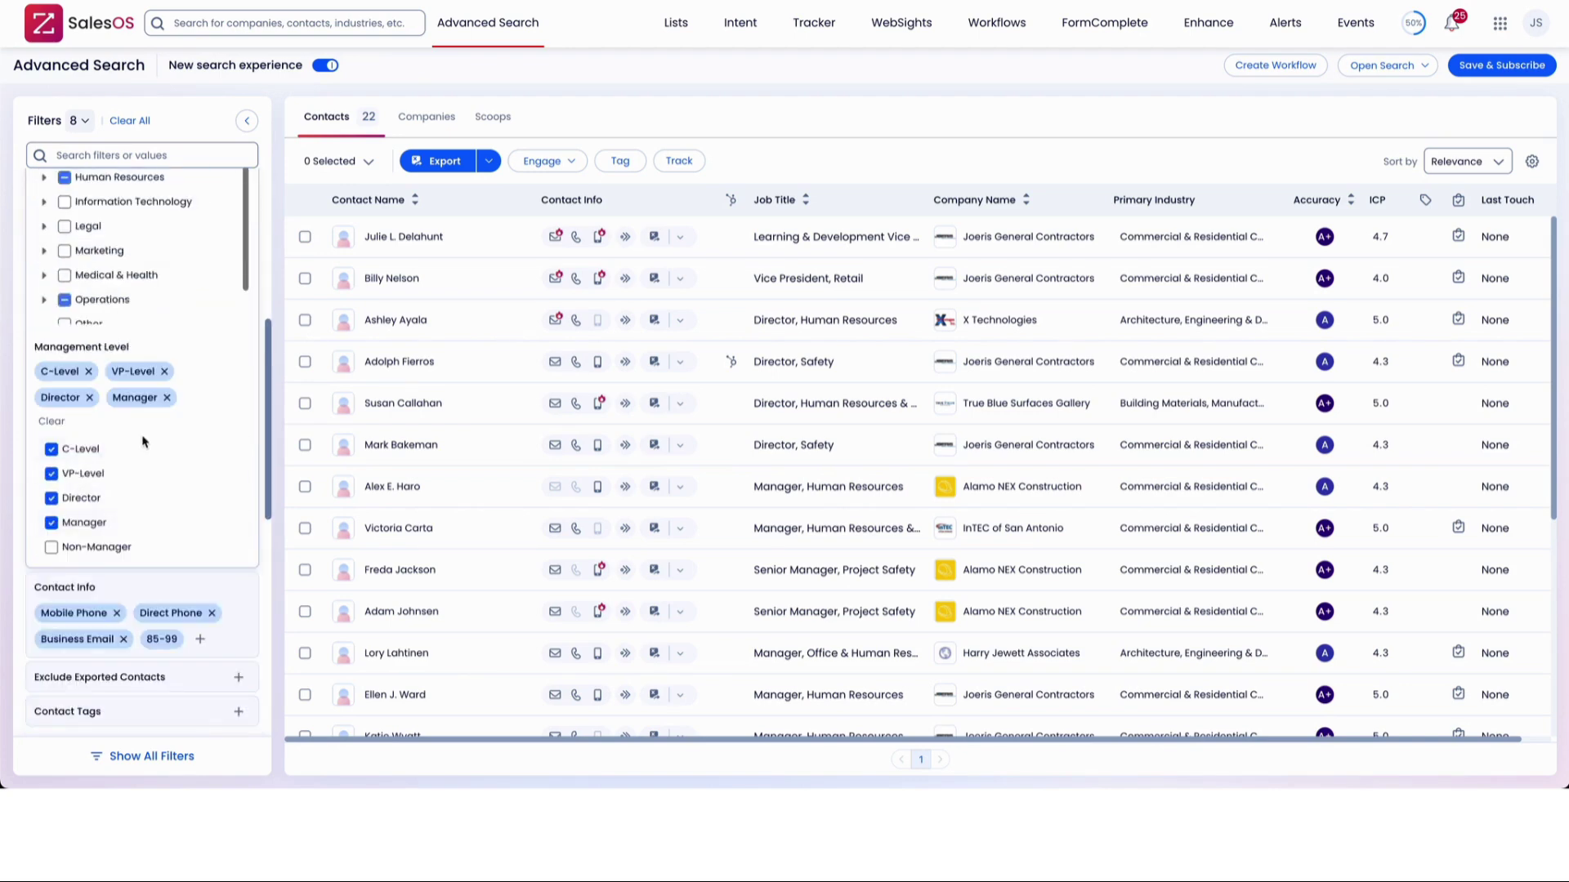
scroll(140, 445, up, 3)
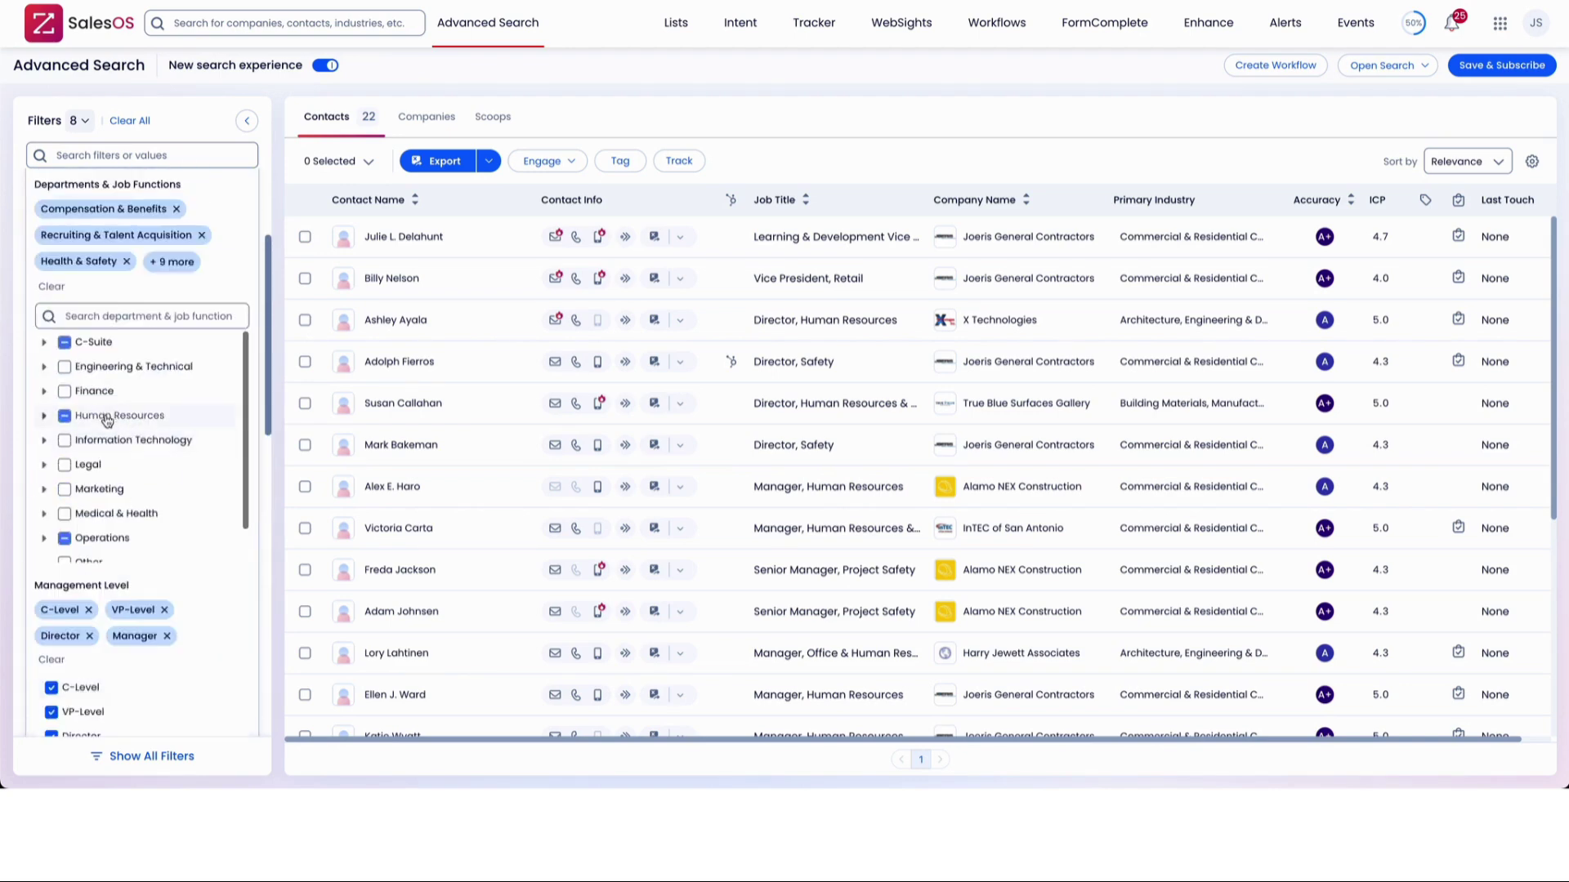
scroll(112, 432, down, 1)
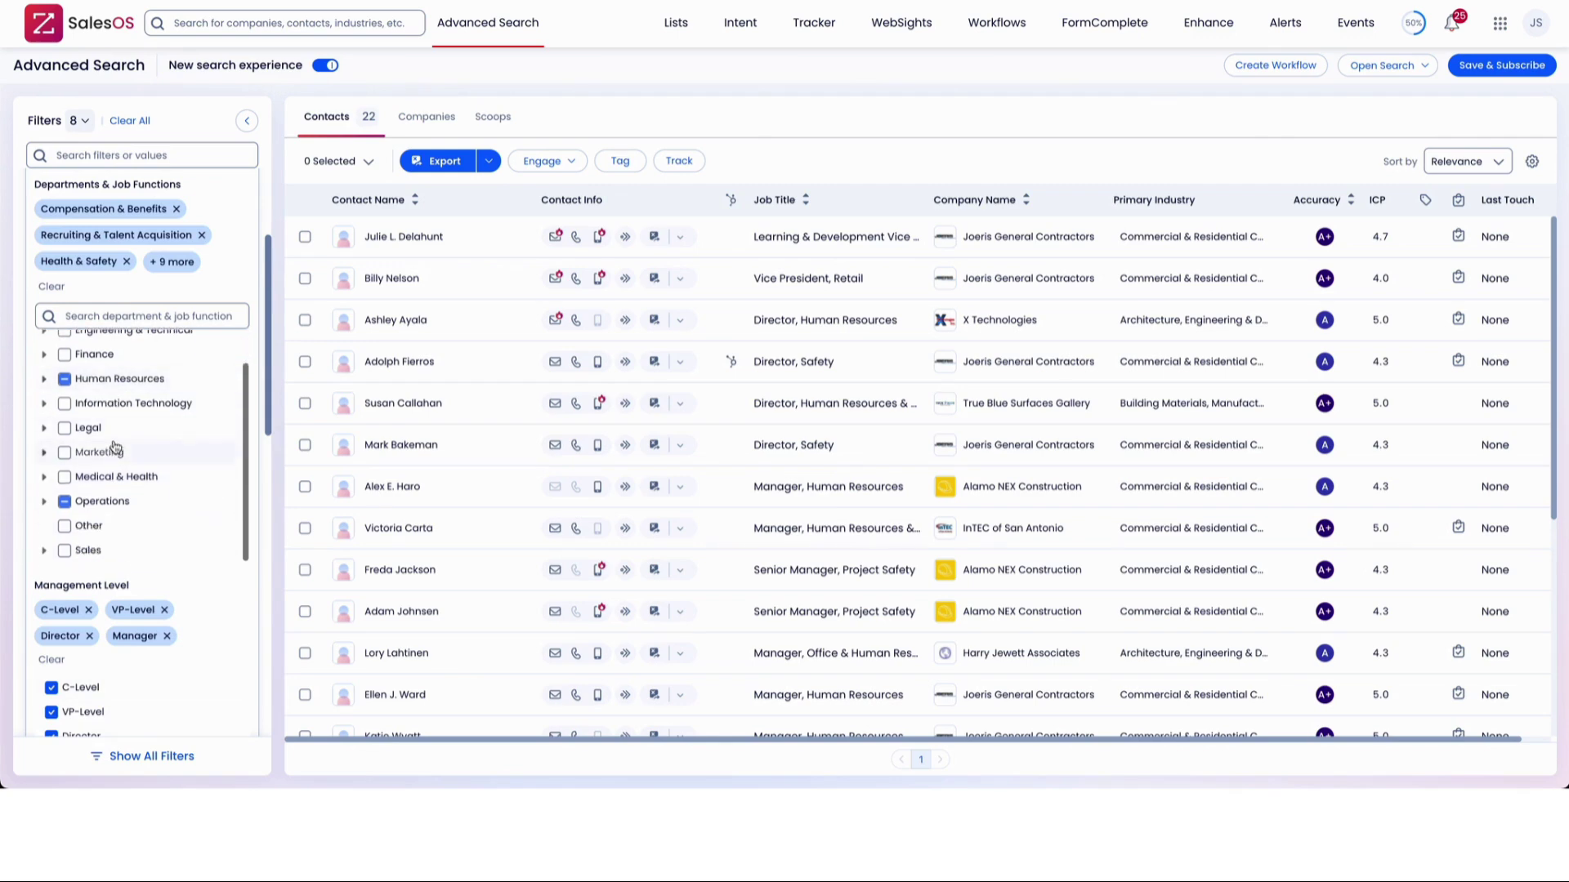
scroll(114, 448, up, 1)
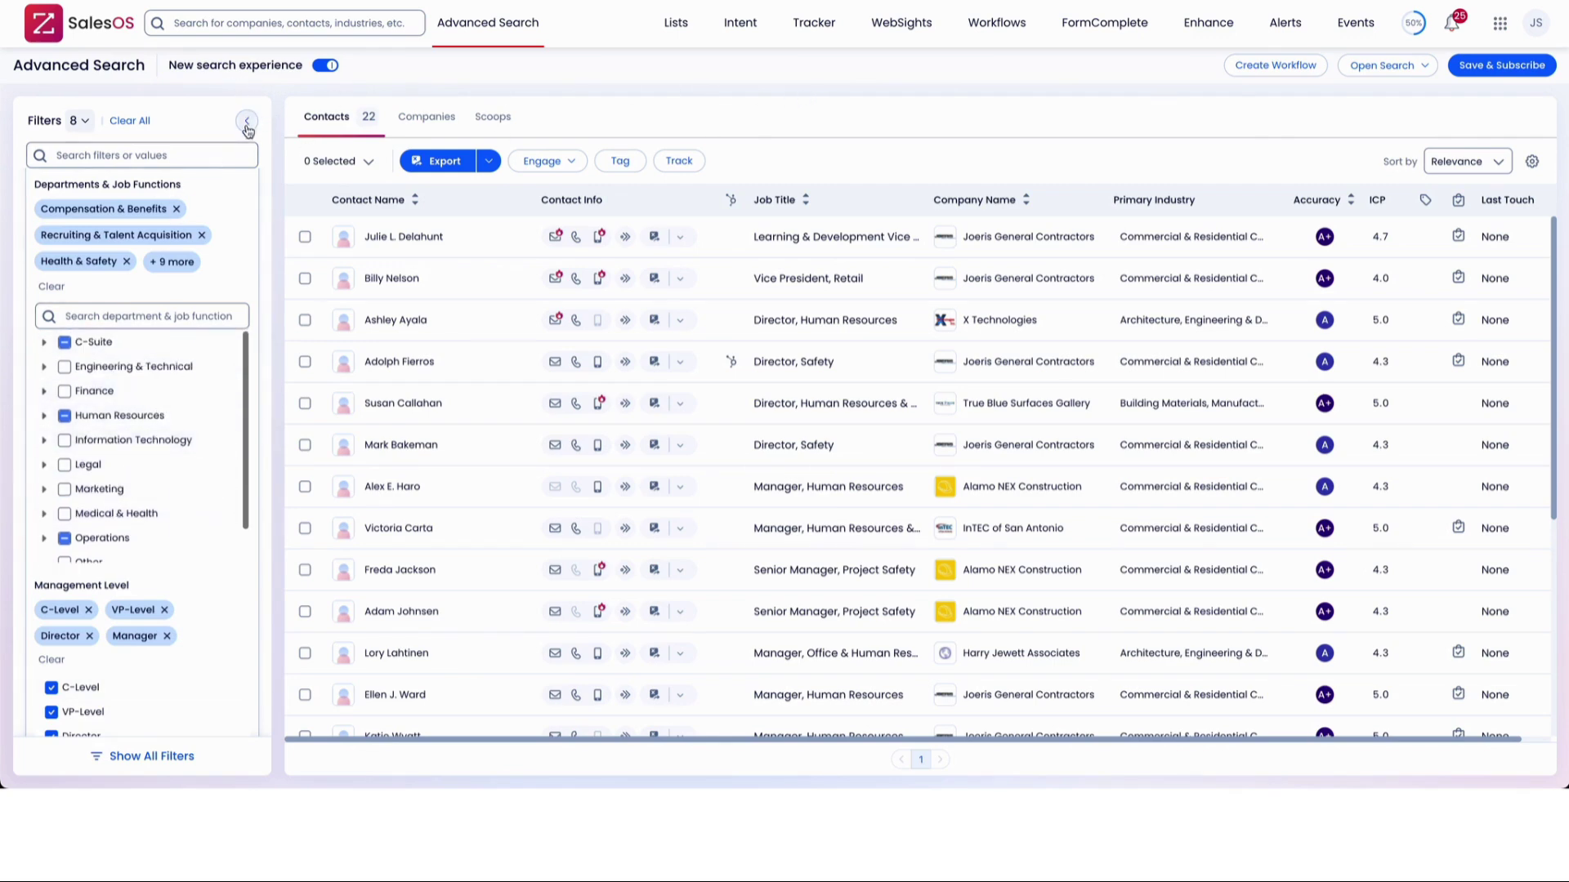
scroll(191, 439, up, 2)
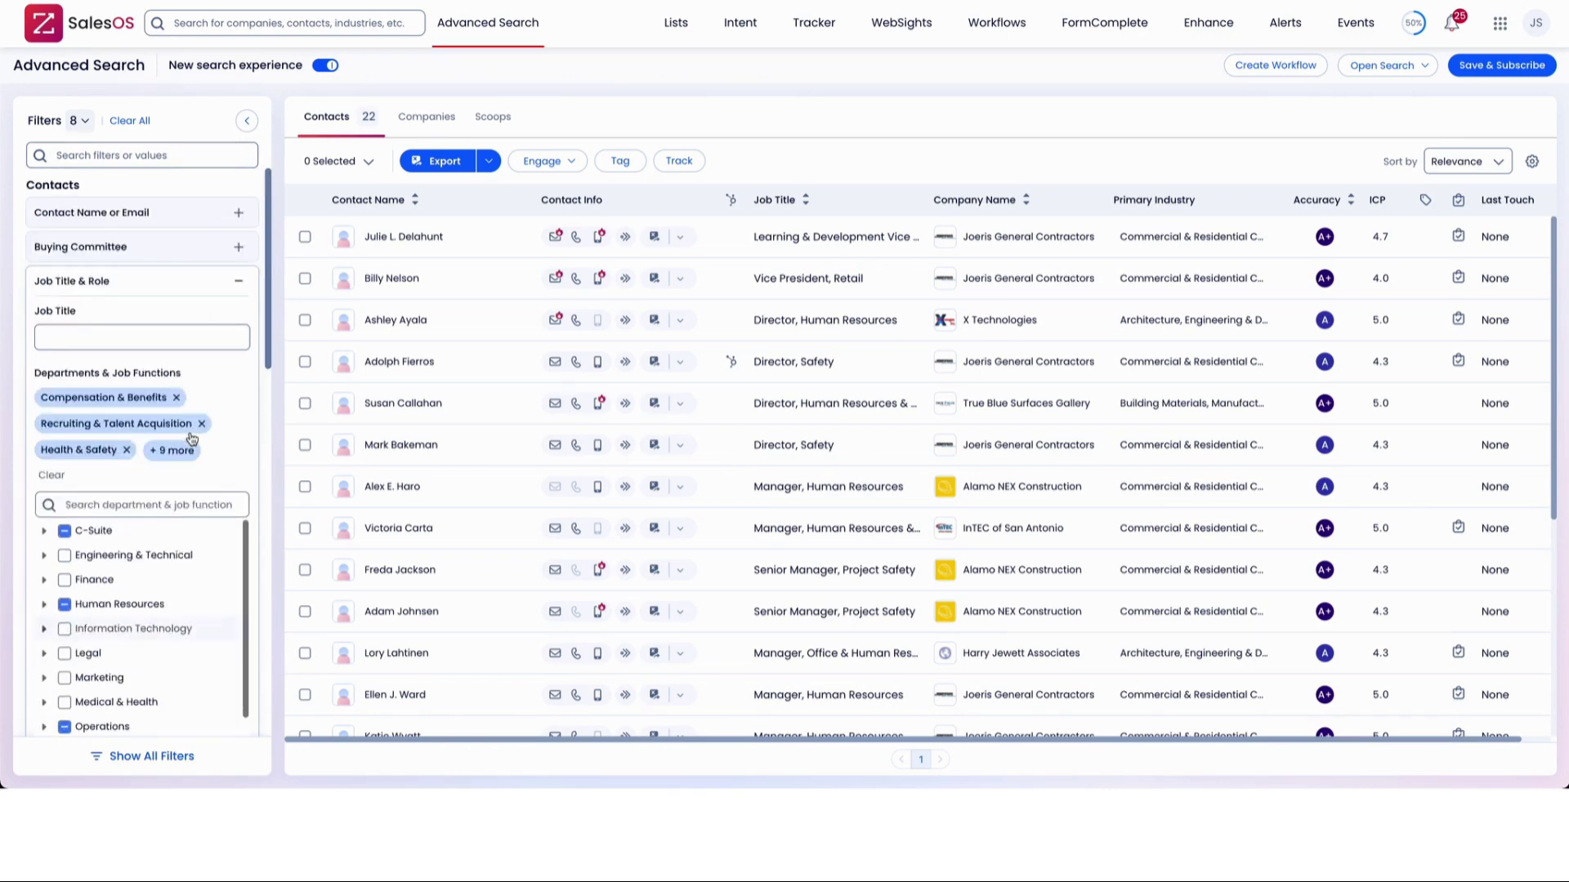
click(239, 281)
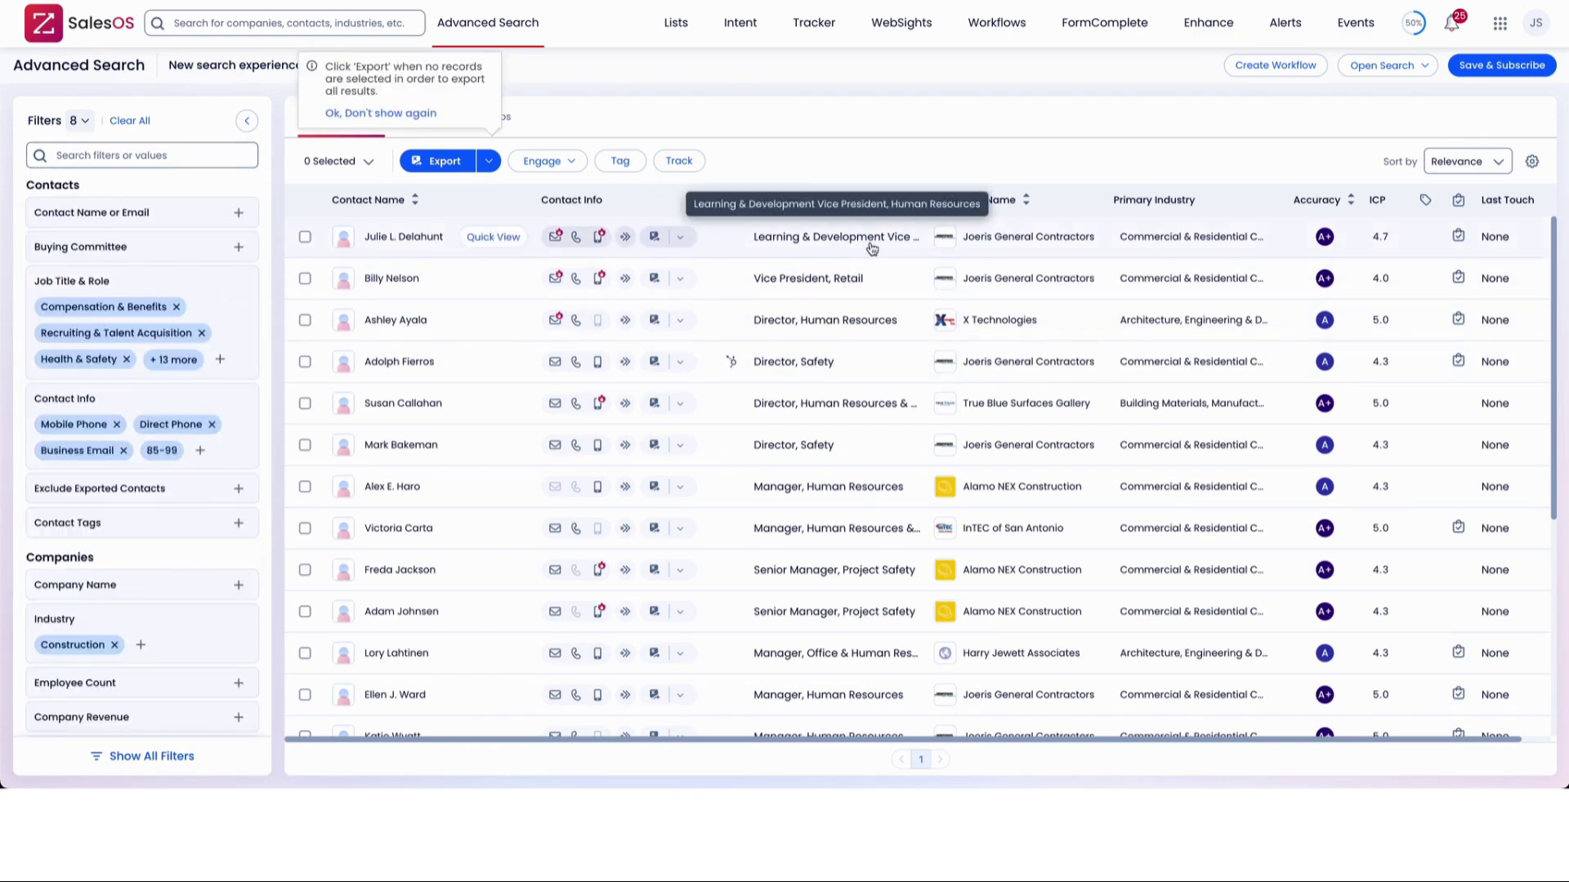
scroll(851, 611, down, 2)
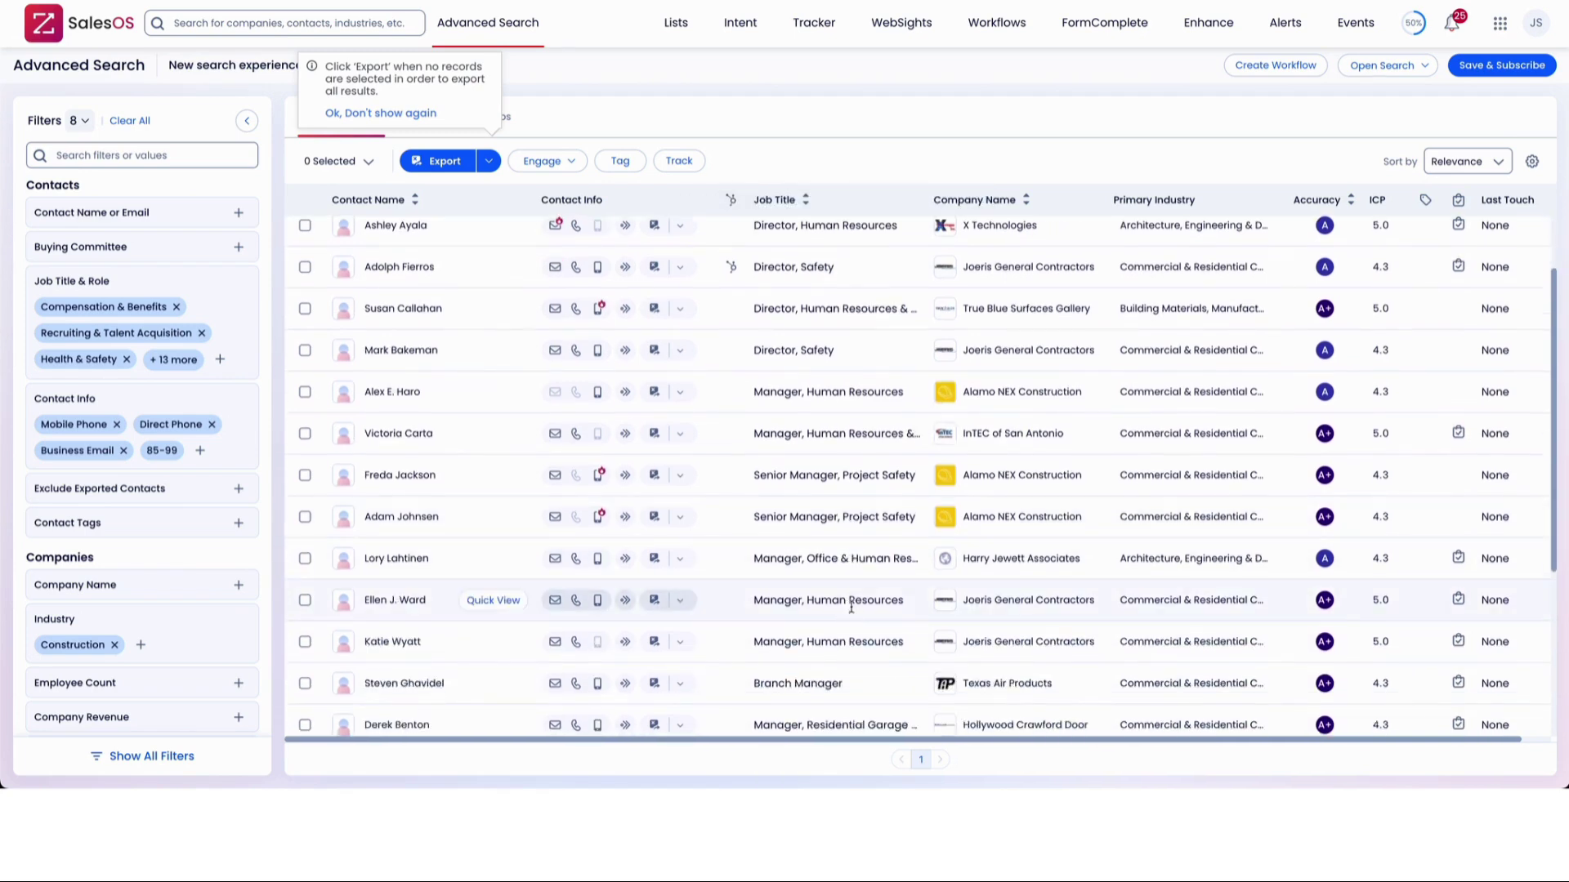
scroll(851, 609, down, 1)
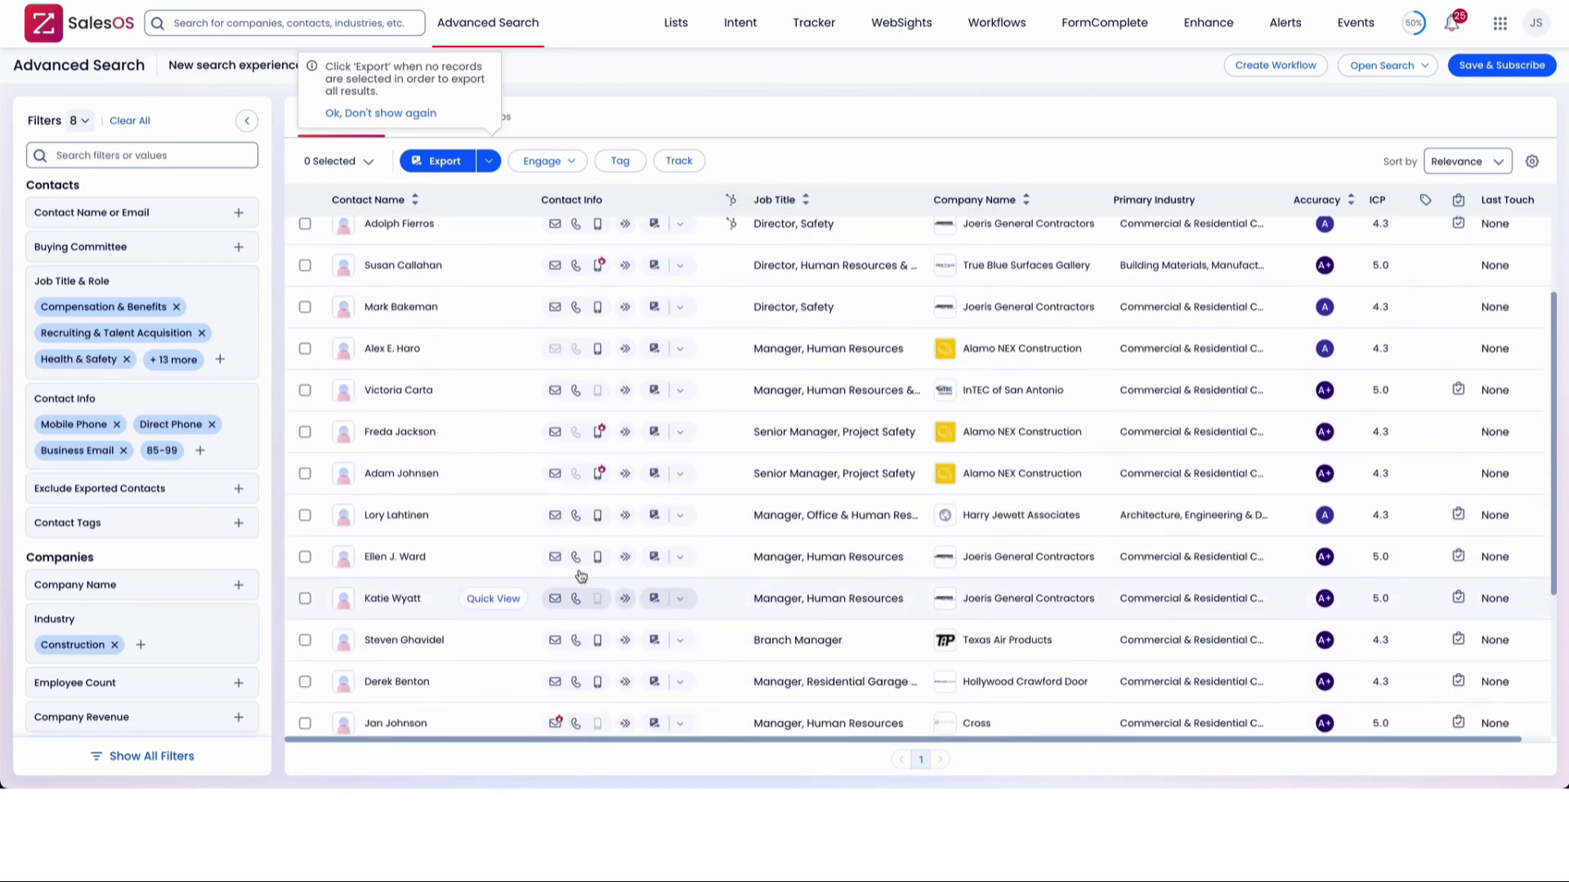
scroll(91, 520, down, 1)
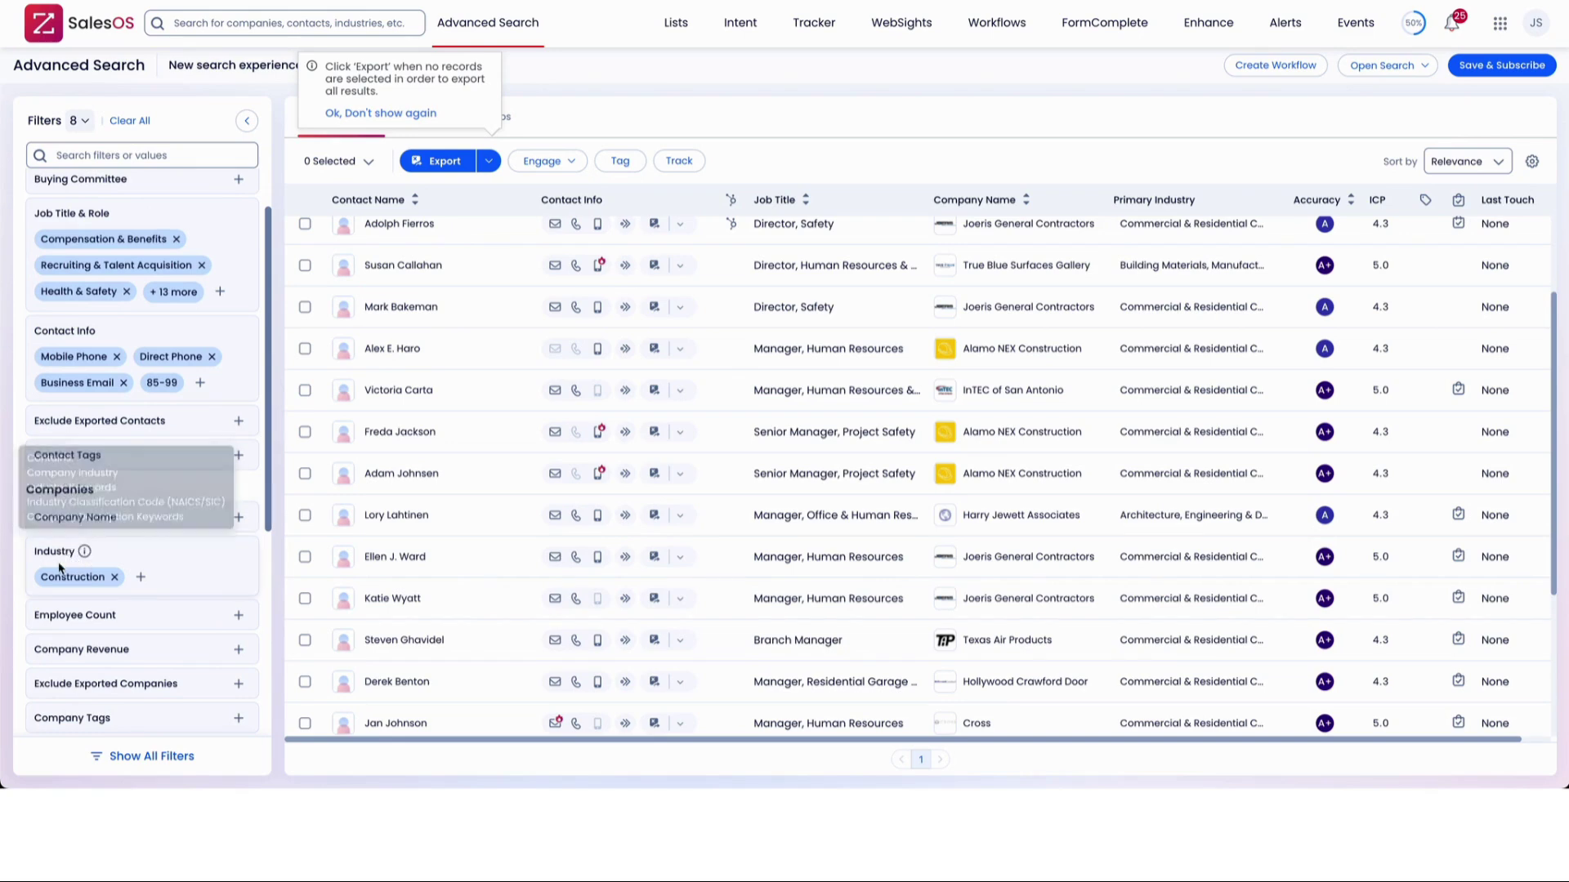
drag(39, 581, 104, 580)
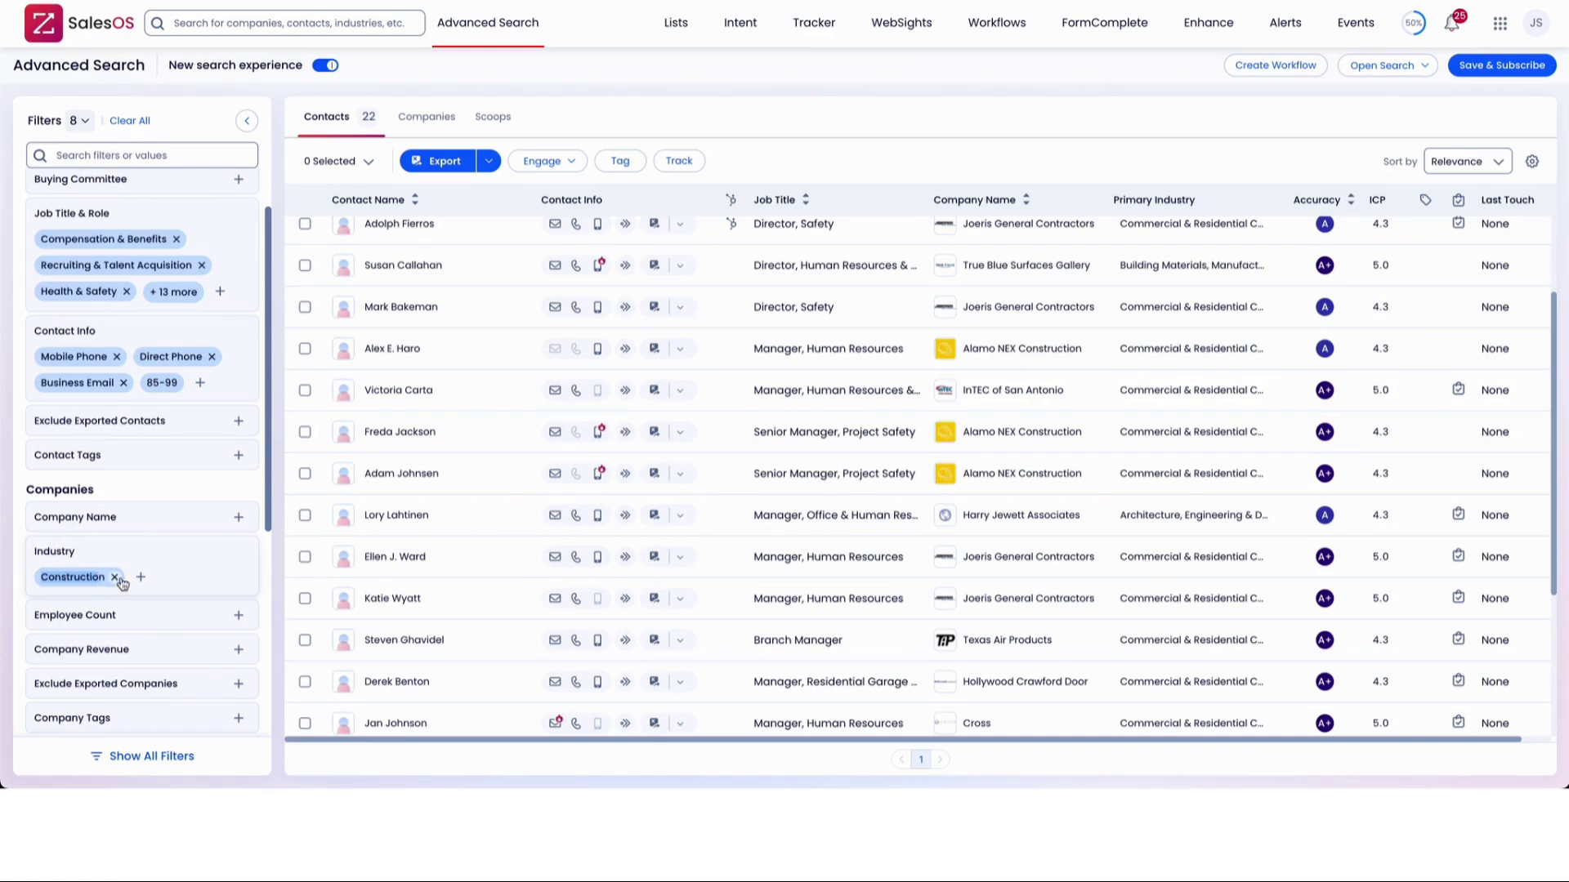
- Add Manufacturing to the company Industry filter
click(137, 578)
scroll(131, 572, down, 5)
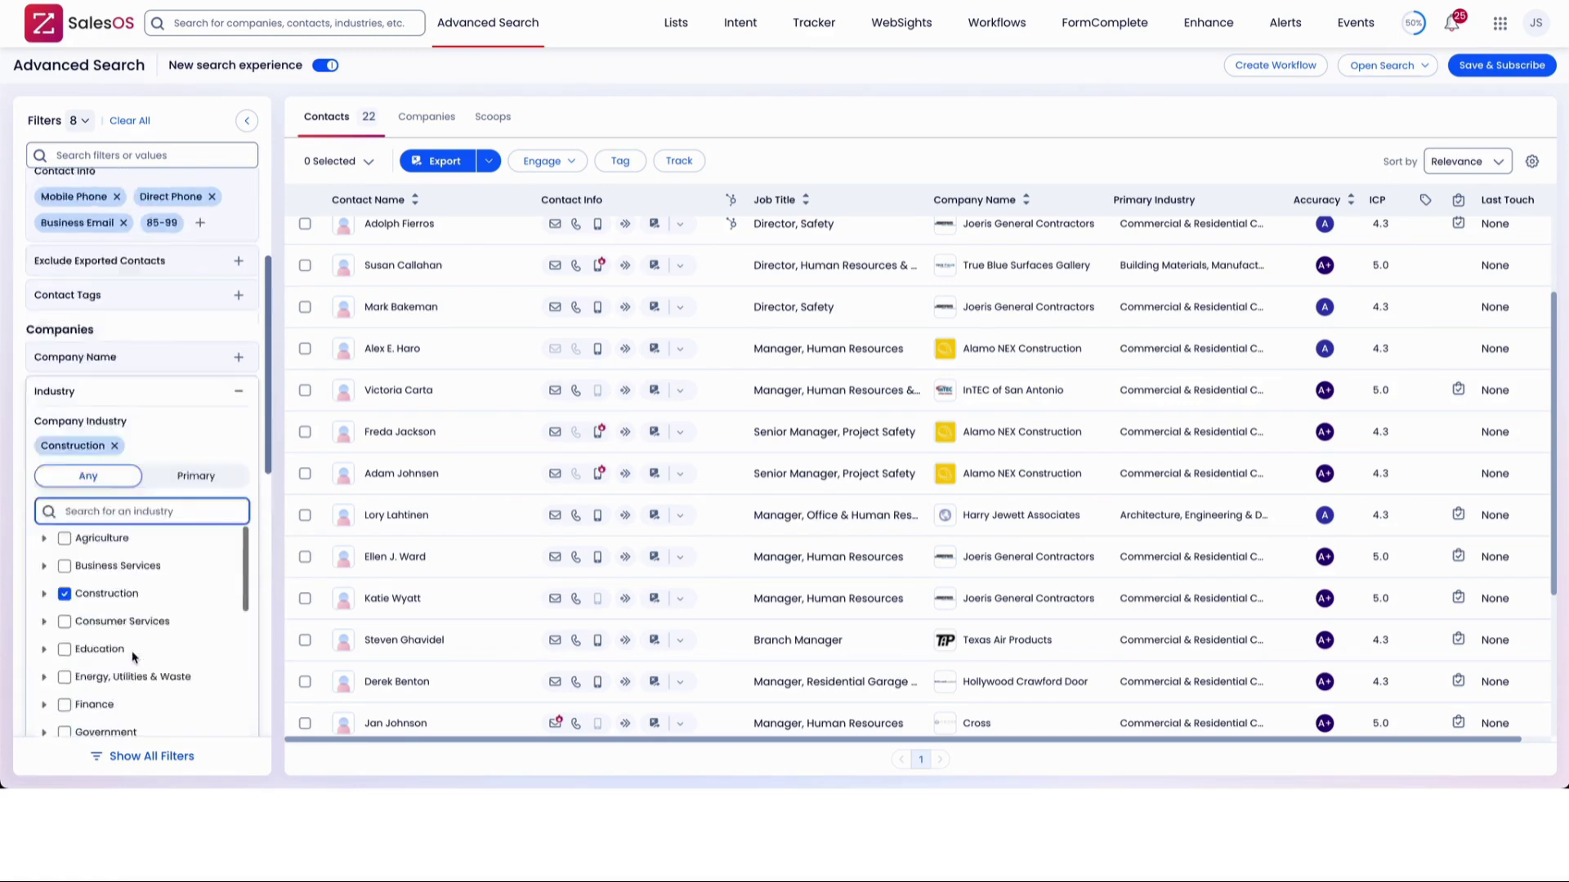
scroll(129, 570, down, 4)
scroll(129, 569, up, 6)
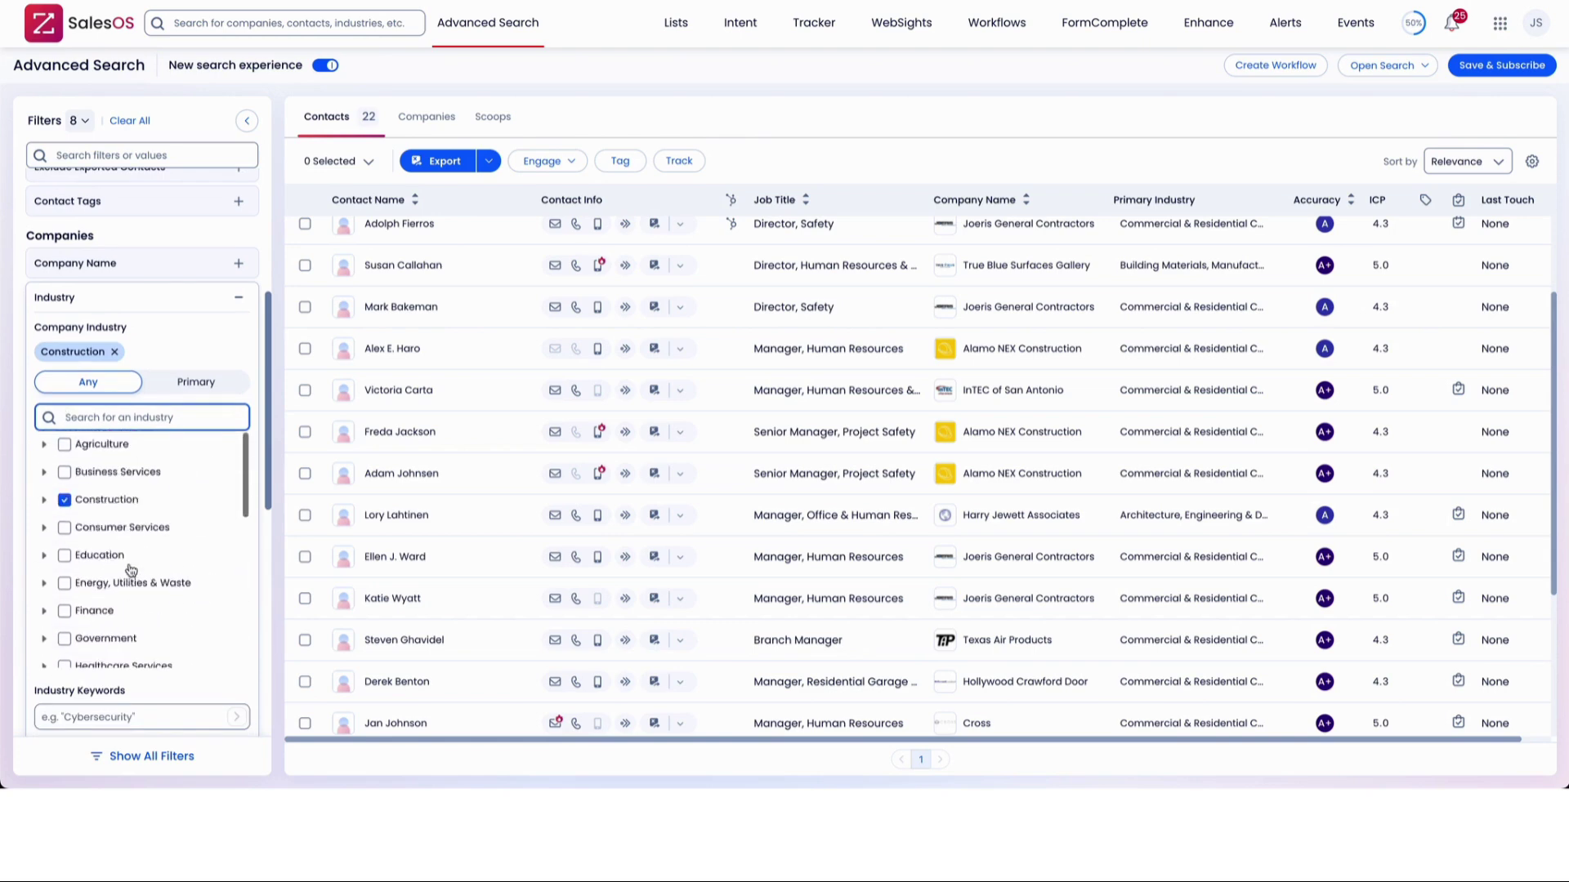
scroll(130, 569, down, 1)
scroll(131, 570, down, 3)
scroll(126, 564, up, 4)
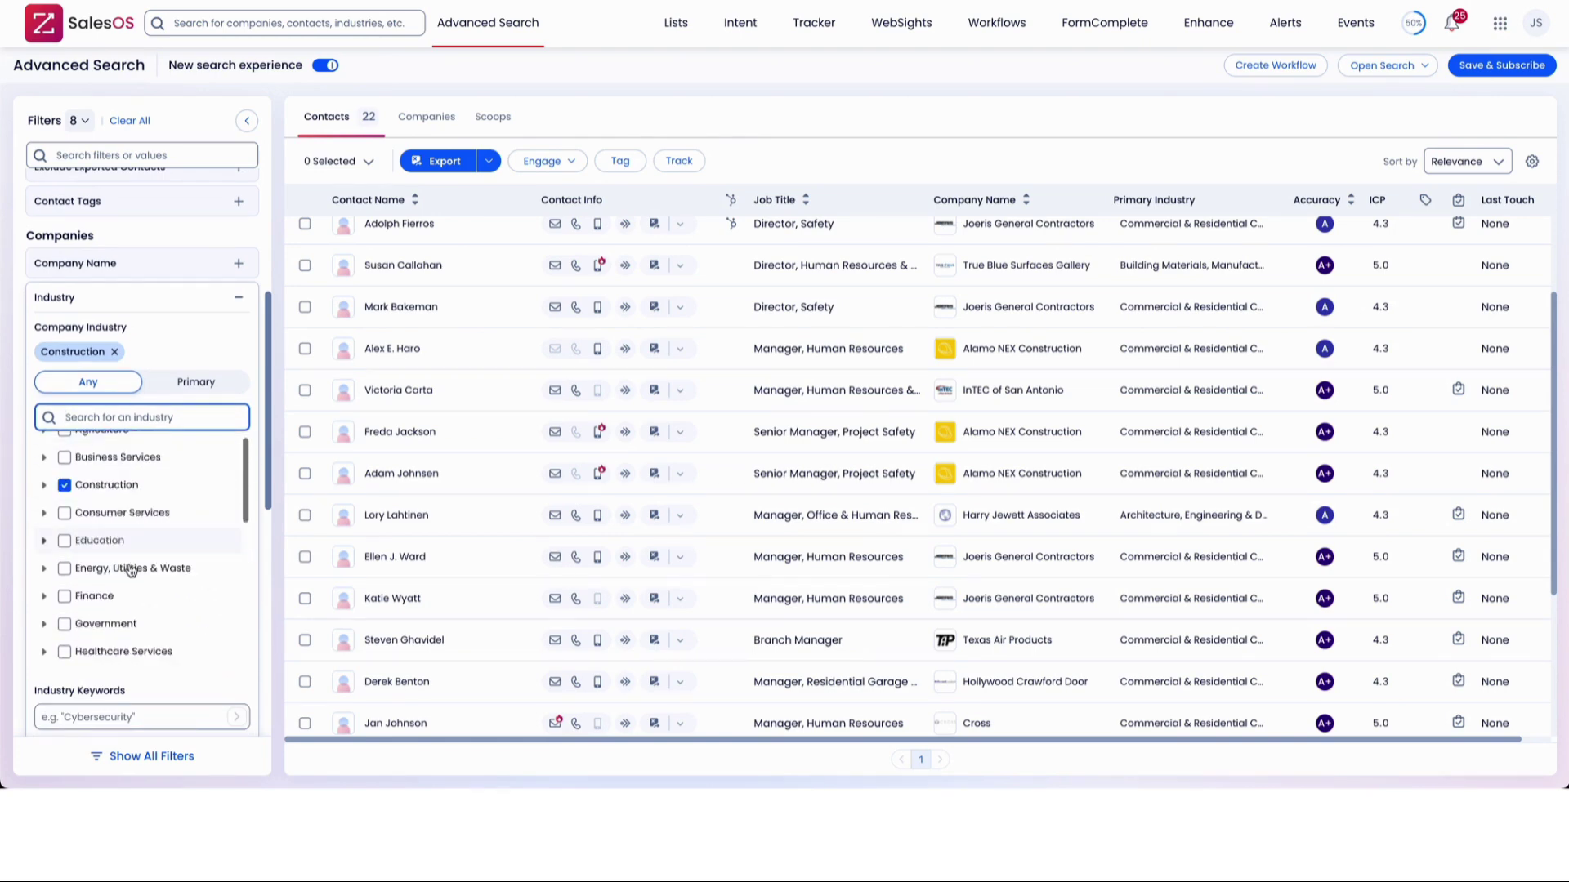
scroll(82, 532, down, 5)
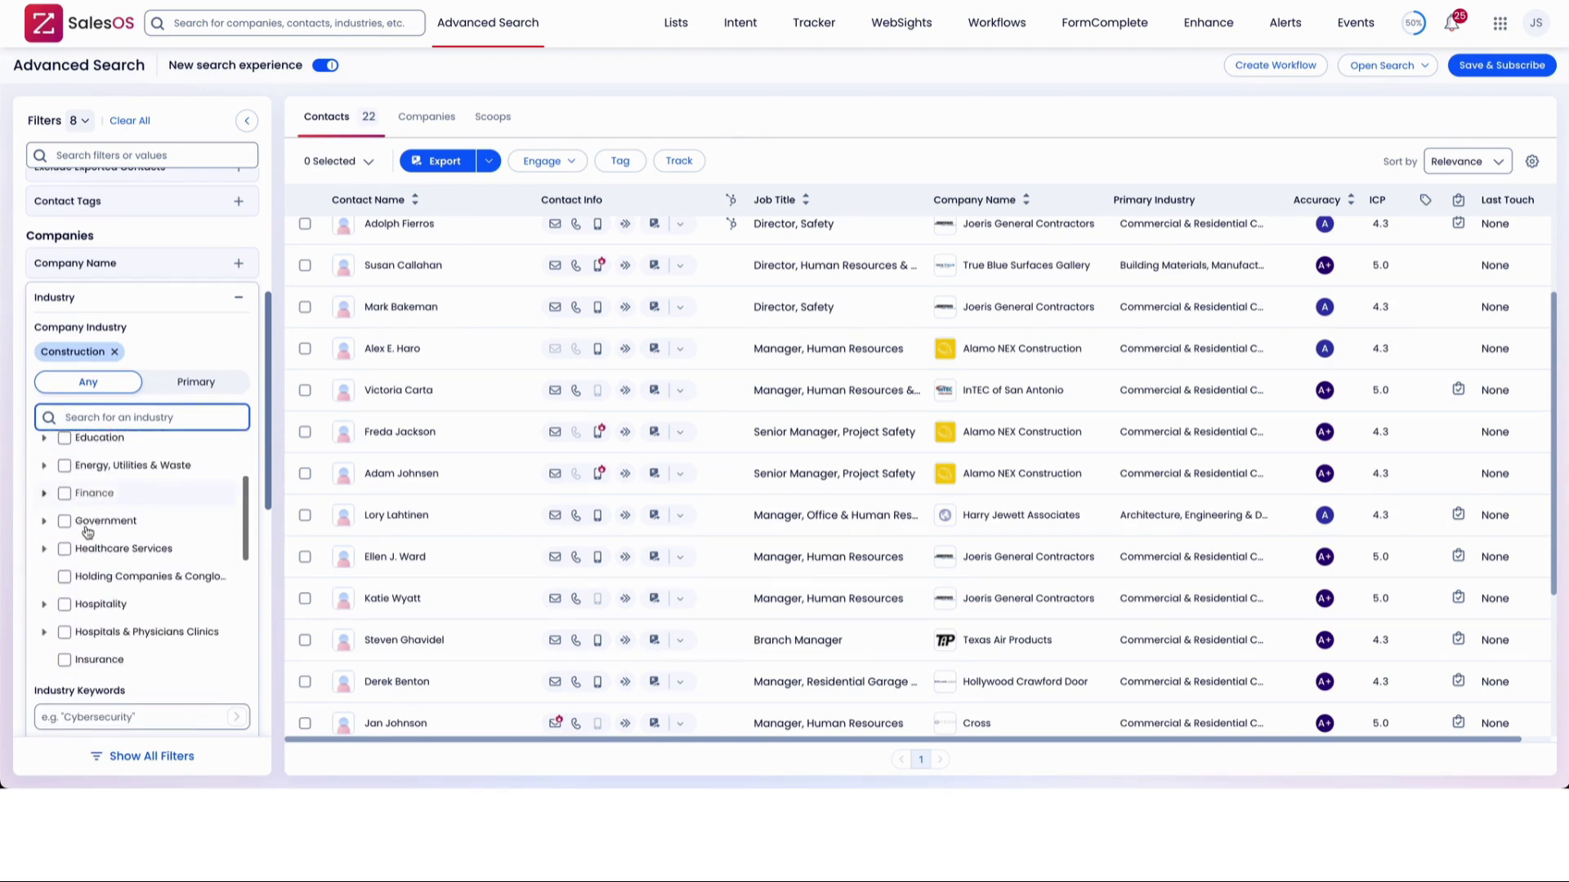
scroll(88, 548, down, 2)
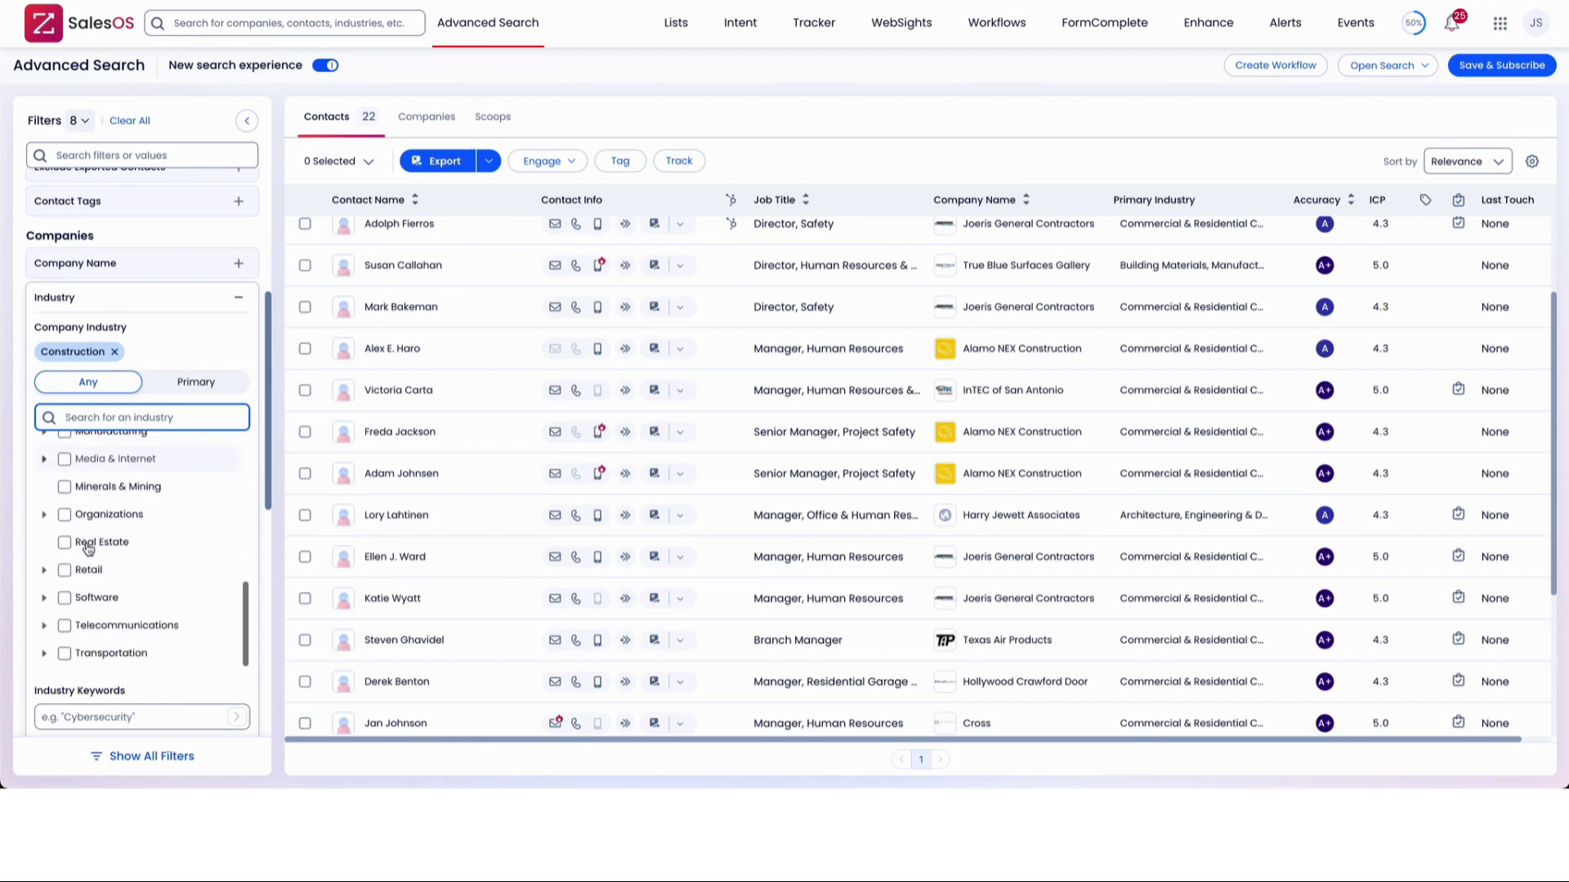
scroll(88, 548, up, 1)
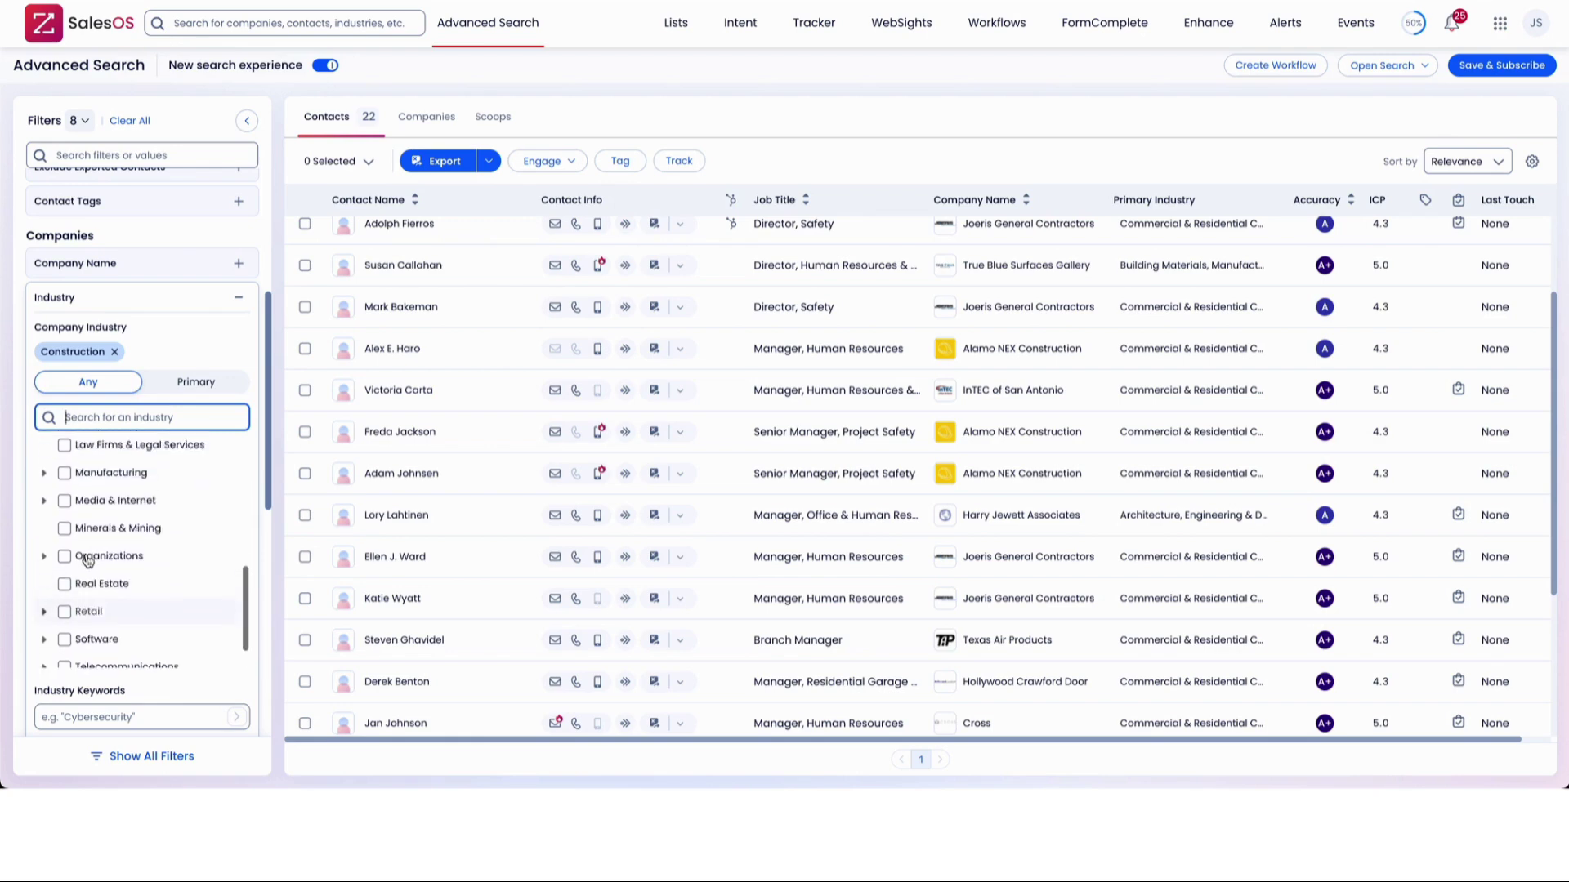
click(67, 471)
- Remove Construction from the Industry filter and collapse the Industry section, leaving 8 contacts
click(114, 351)
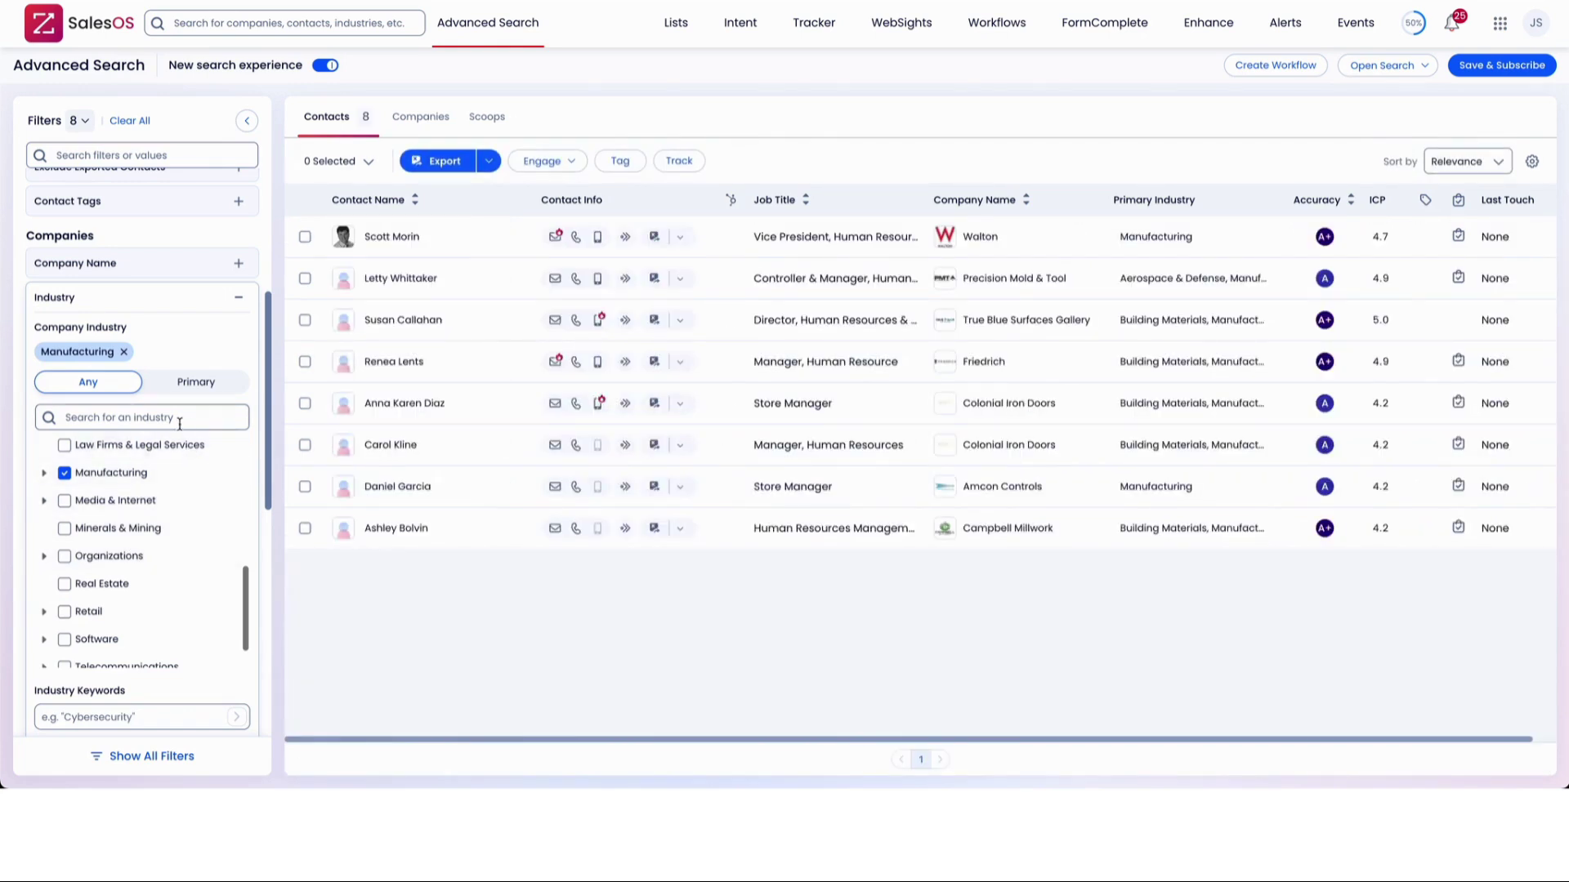
scroll(155, 568, down, 1)
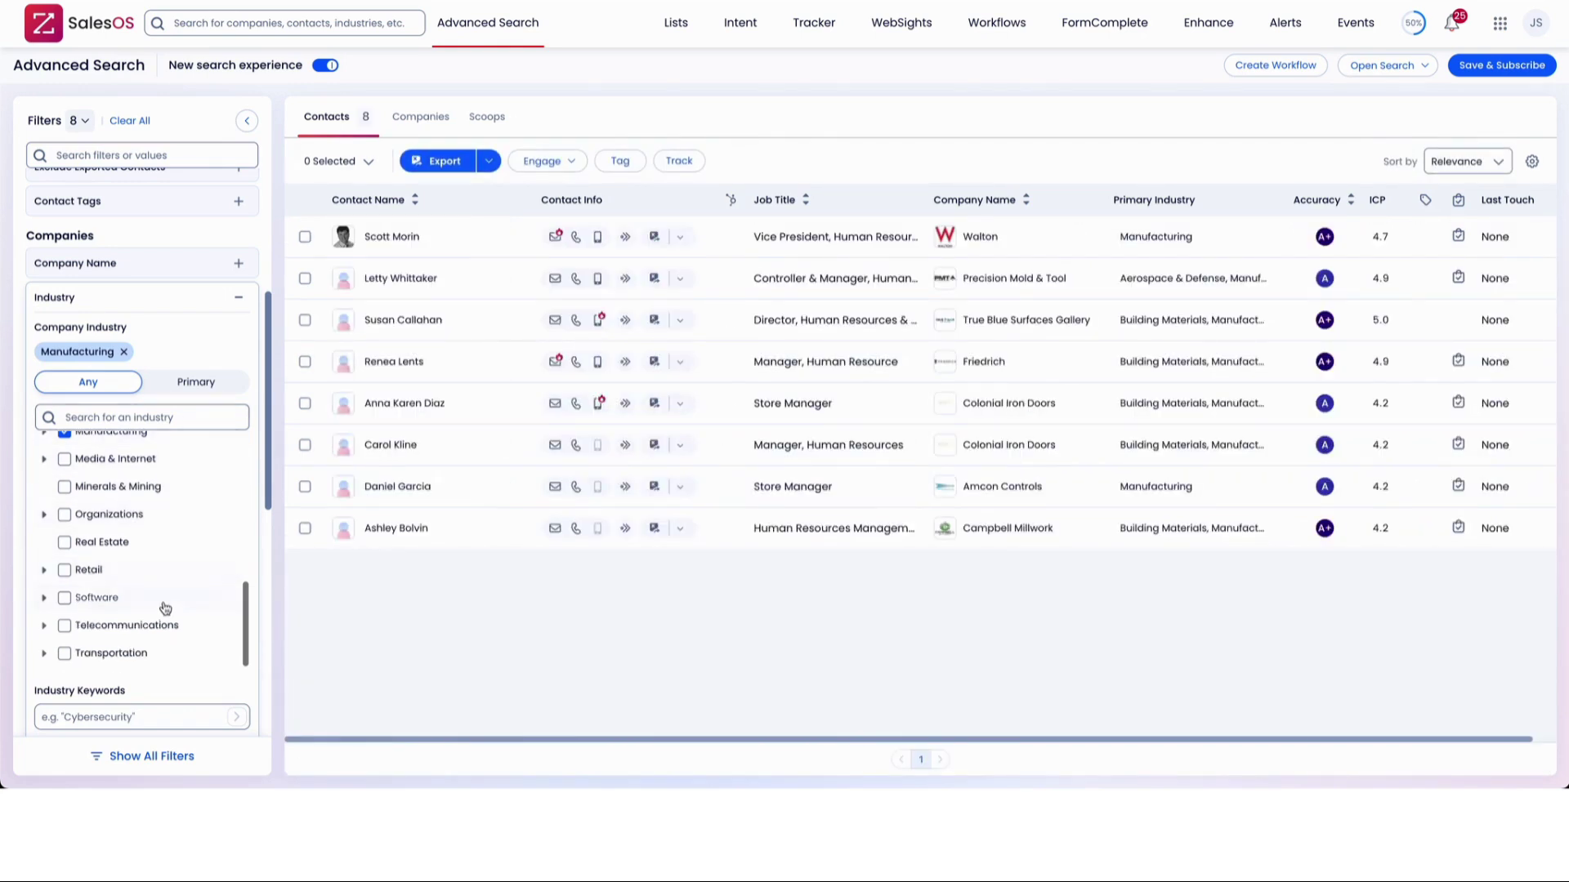
scroll(160, 585, up, 5)
scroll(122, 556, down, 4)
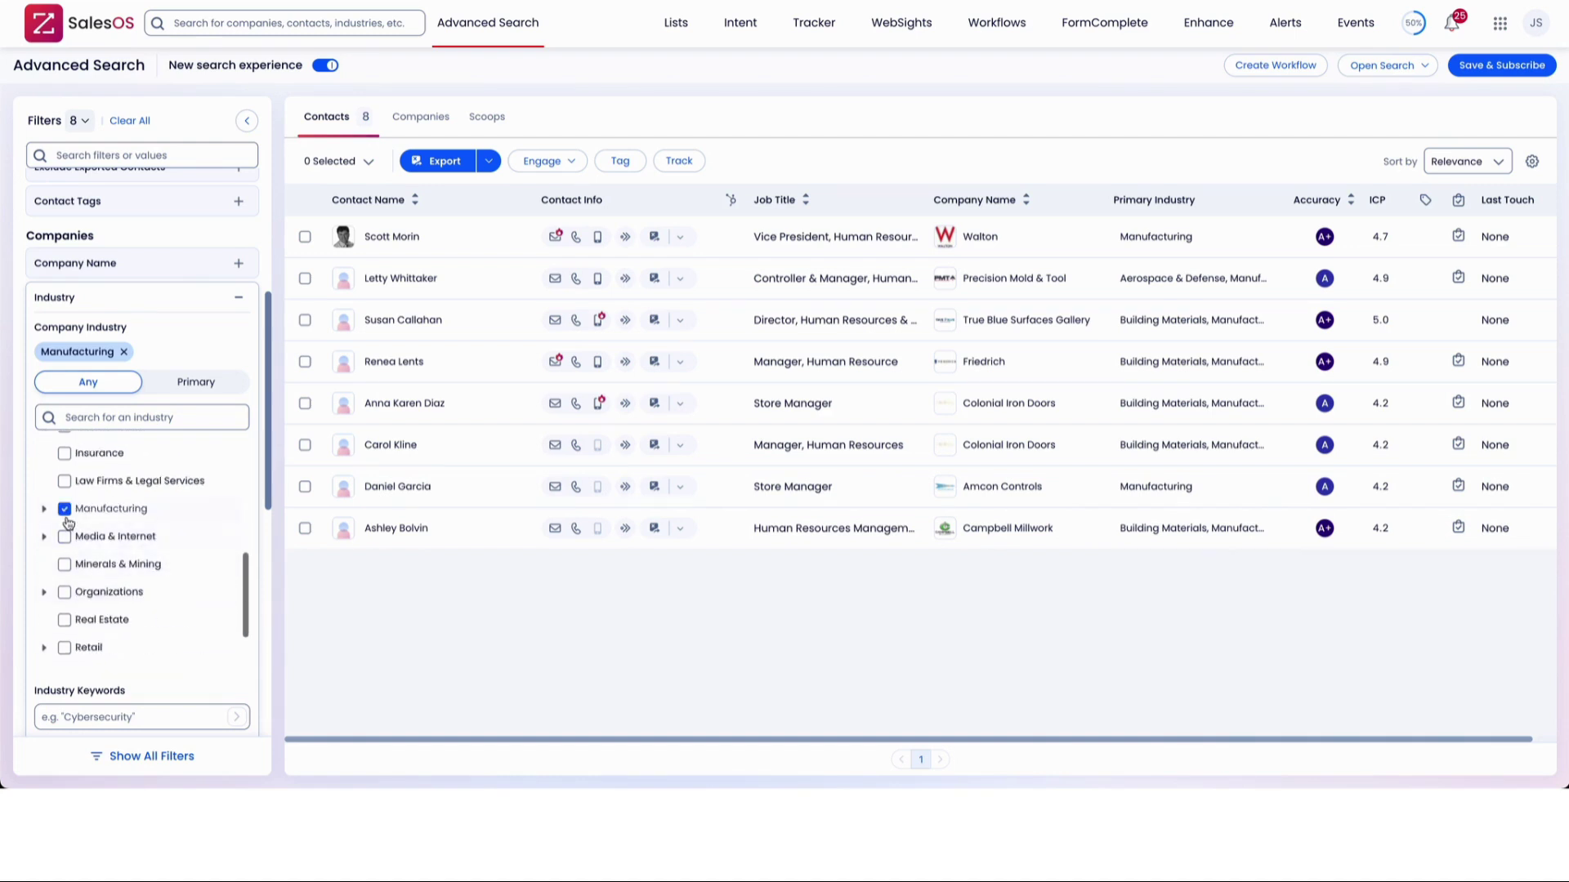
scroll(189, 553, up, 4)
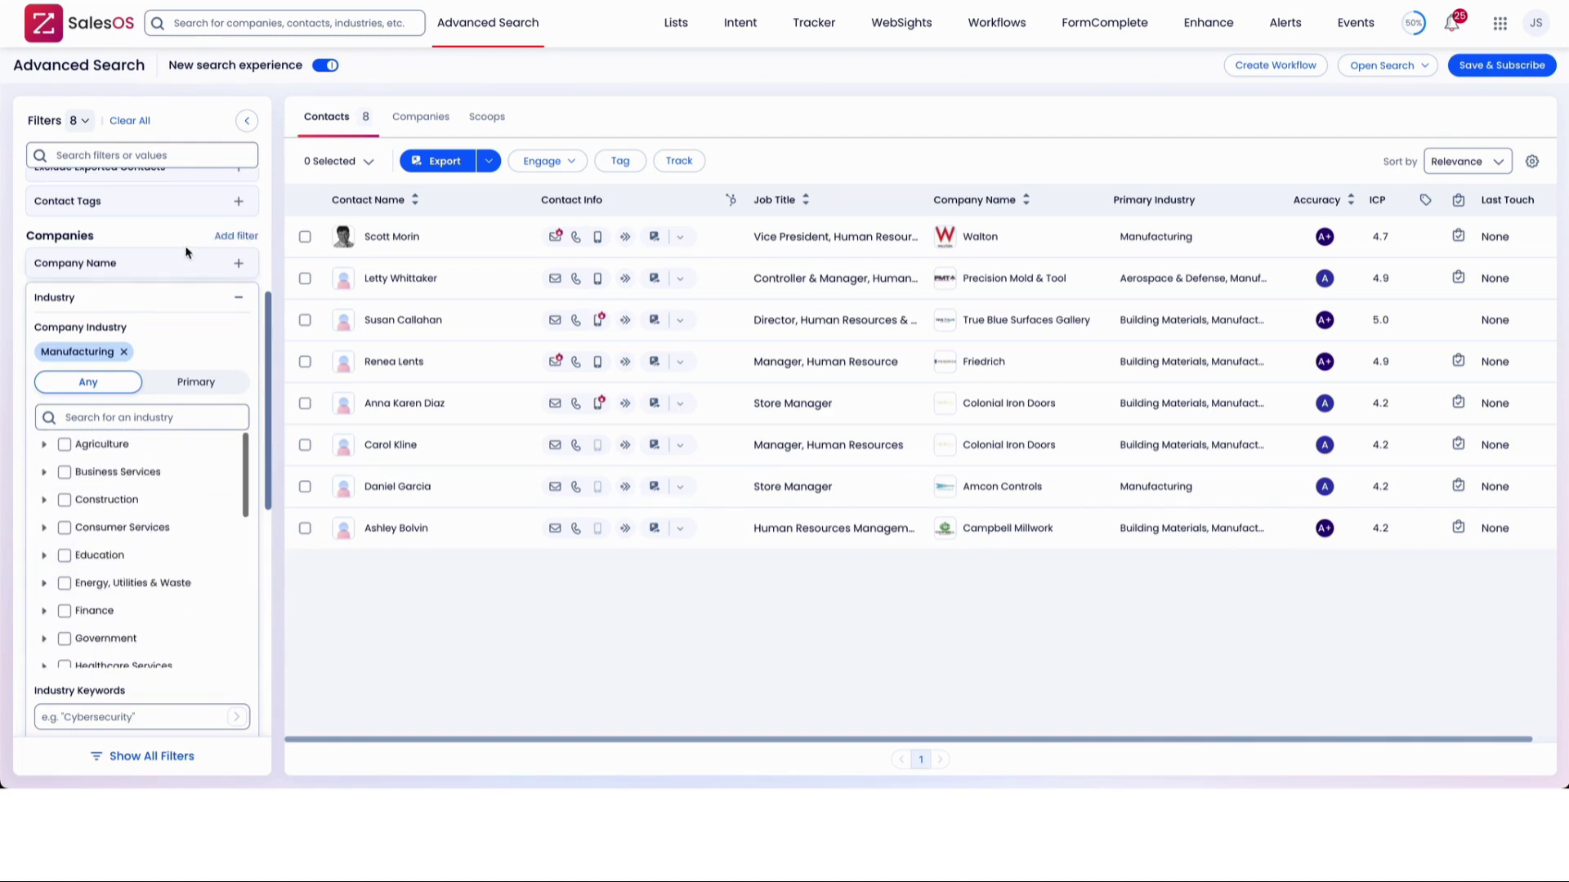
click(238, 298)
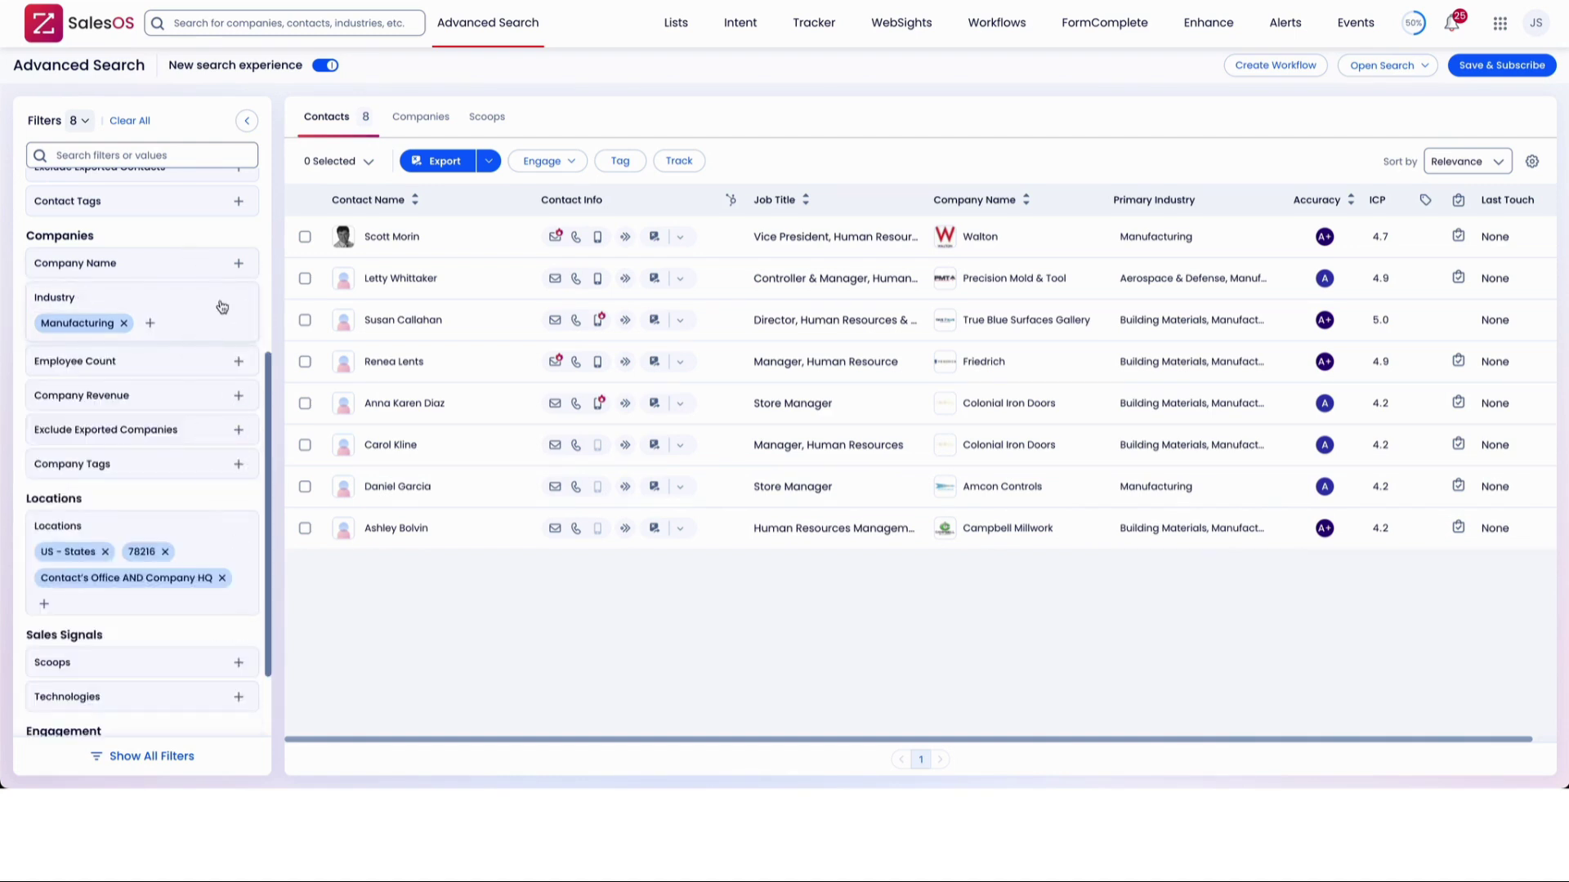
scroll(127, 460, up, 2)
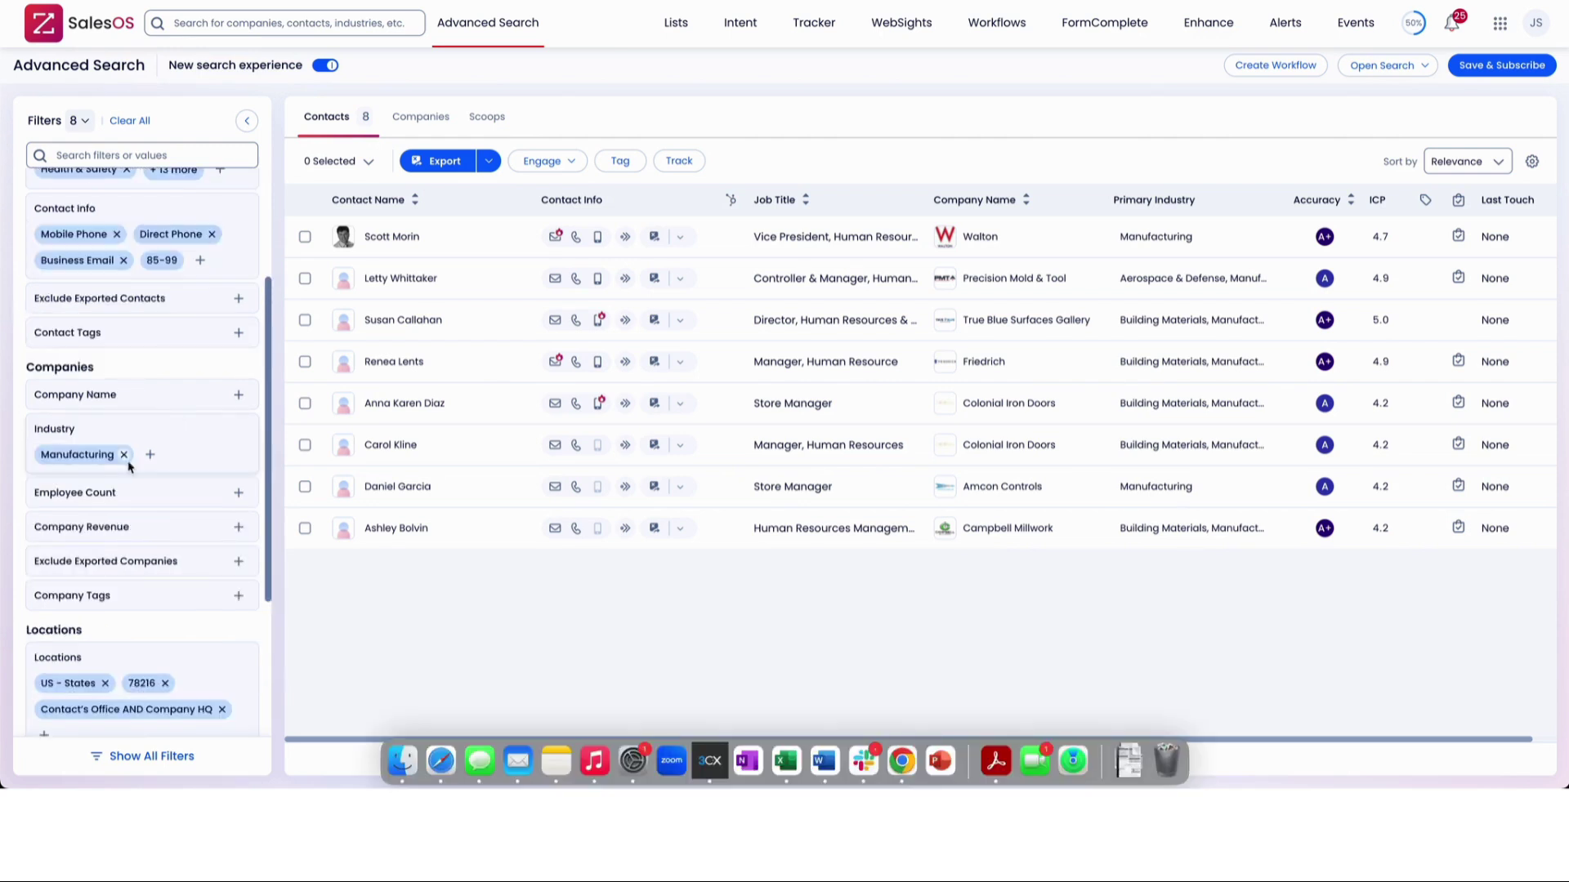
click(184, 753)
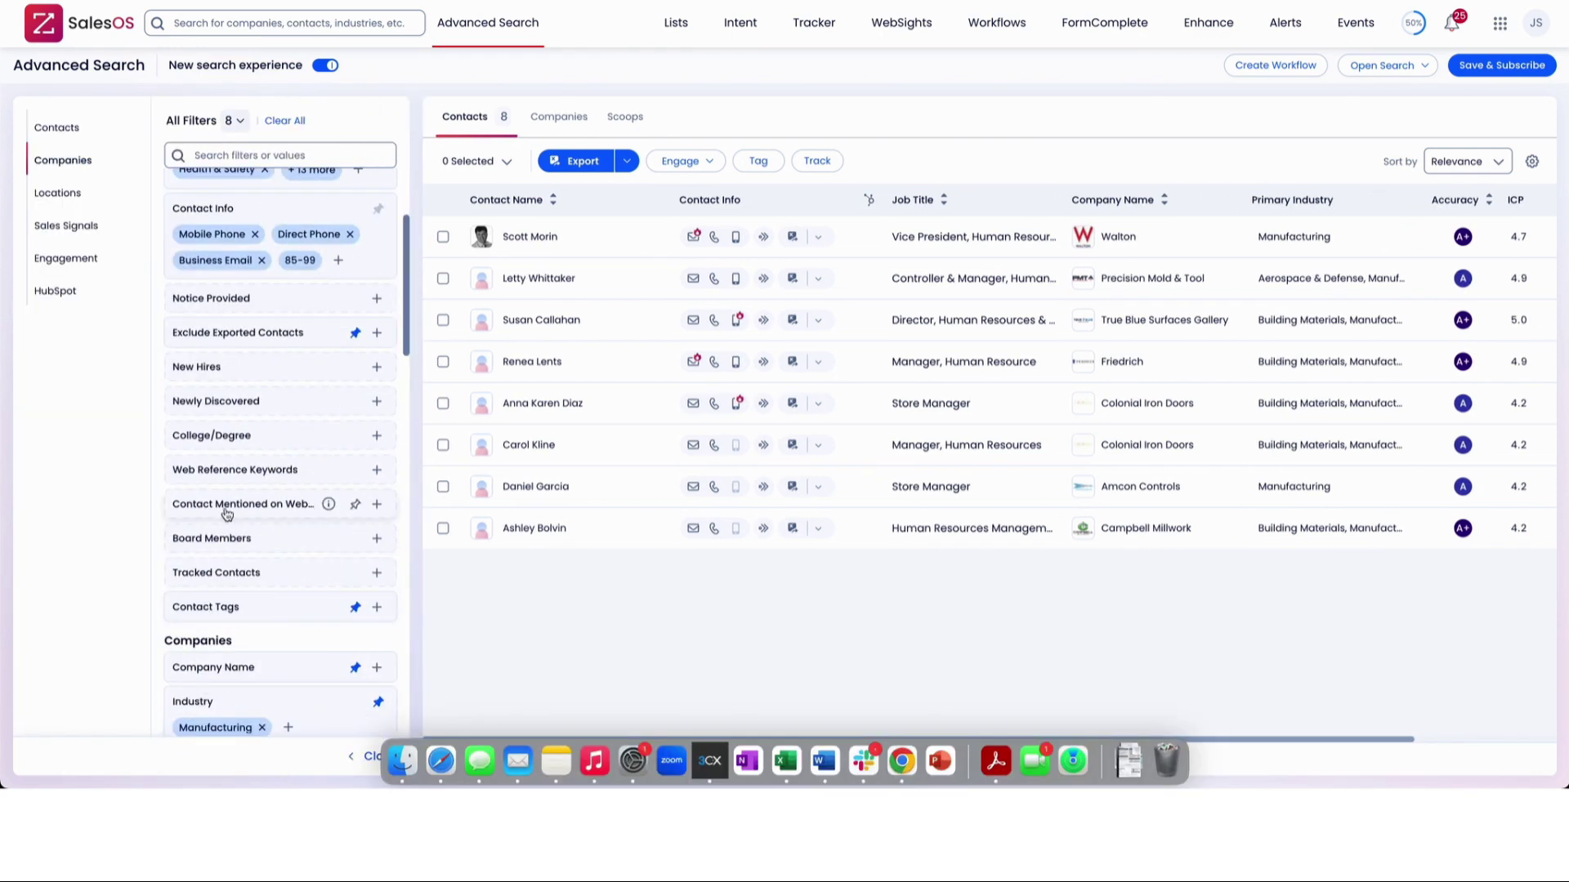
scroll(233, 458, down, 2)
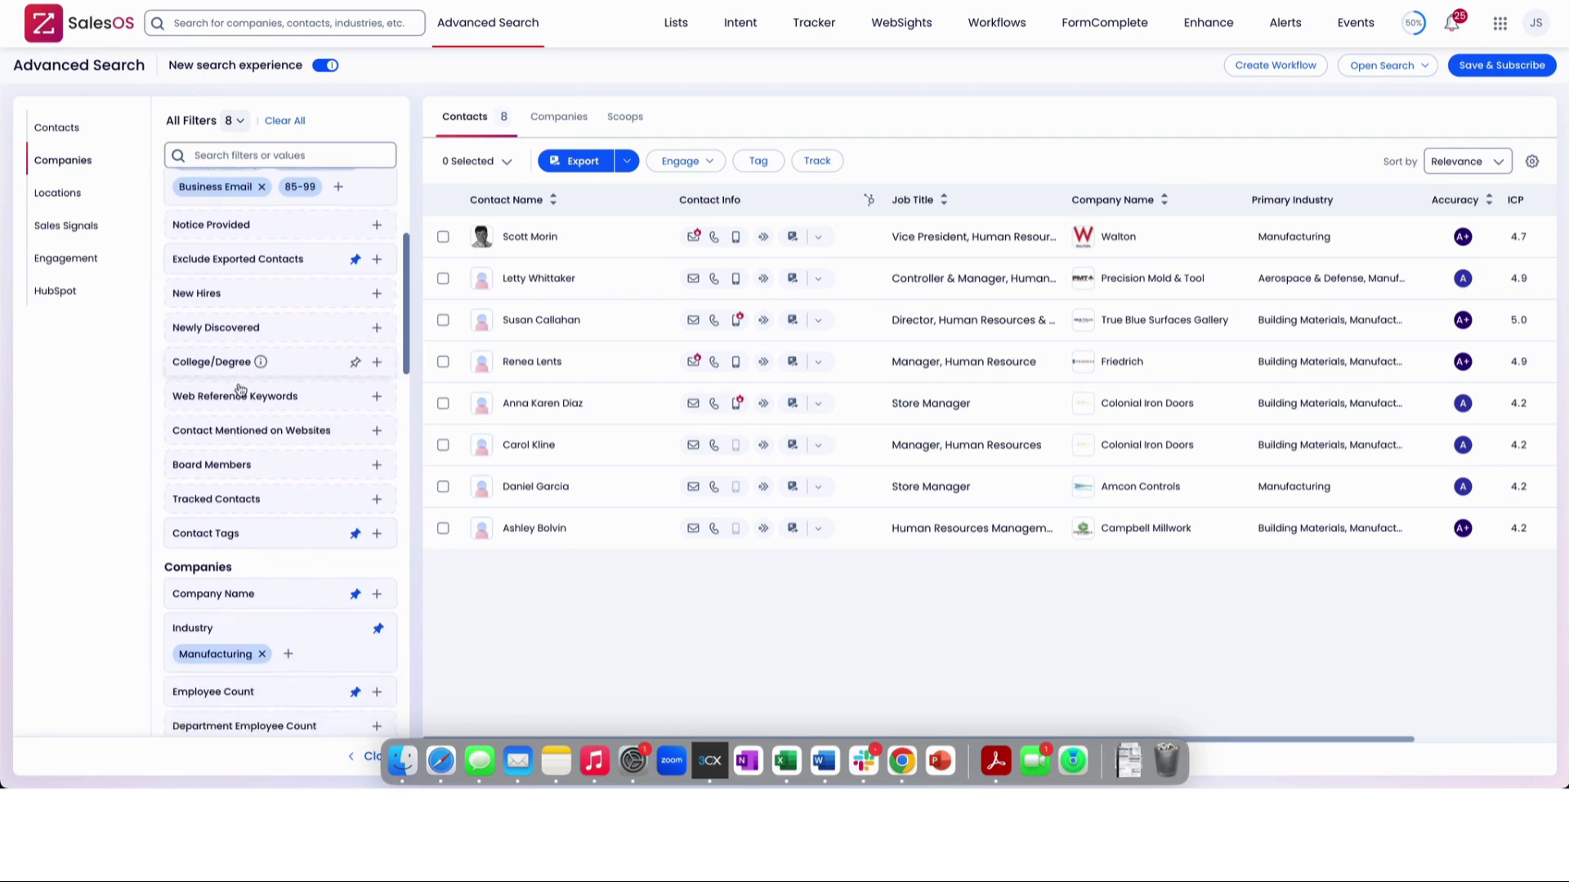
scroll(242, 392, down, 1)
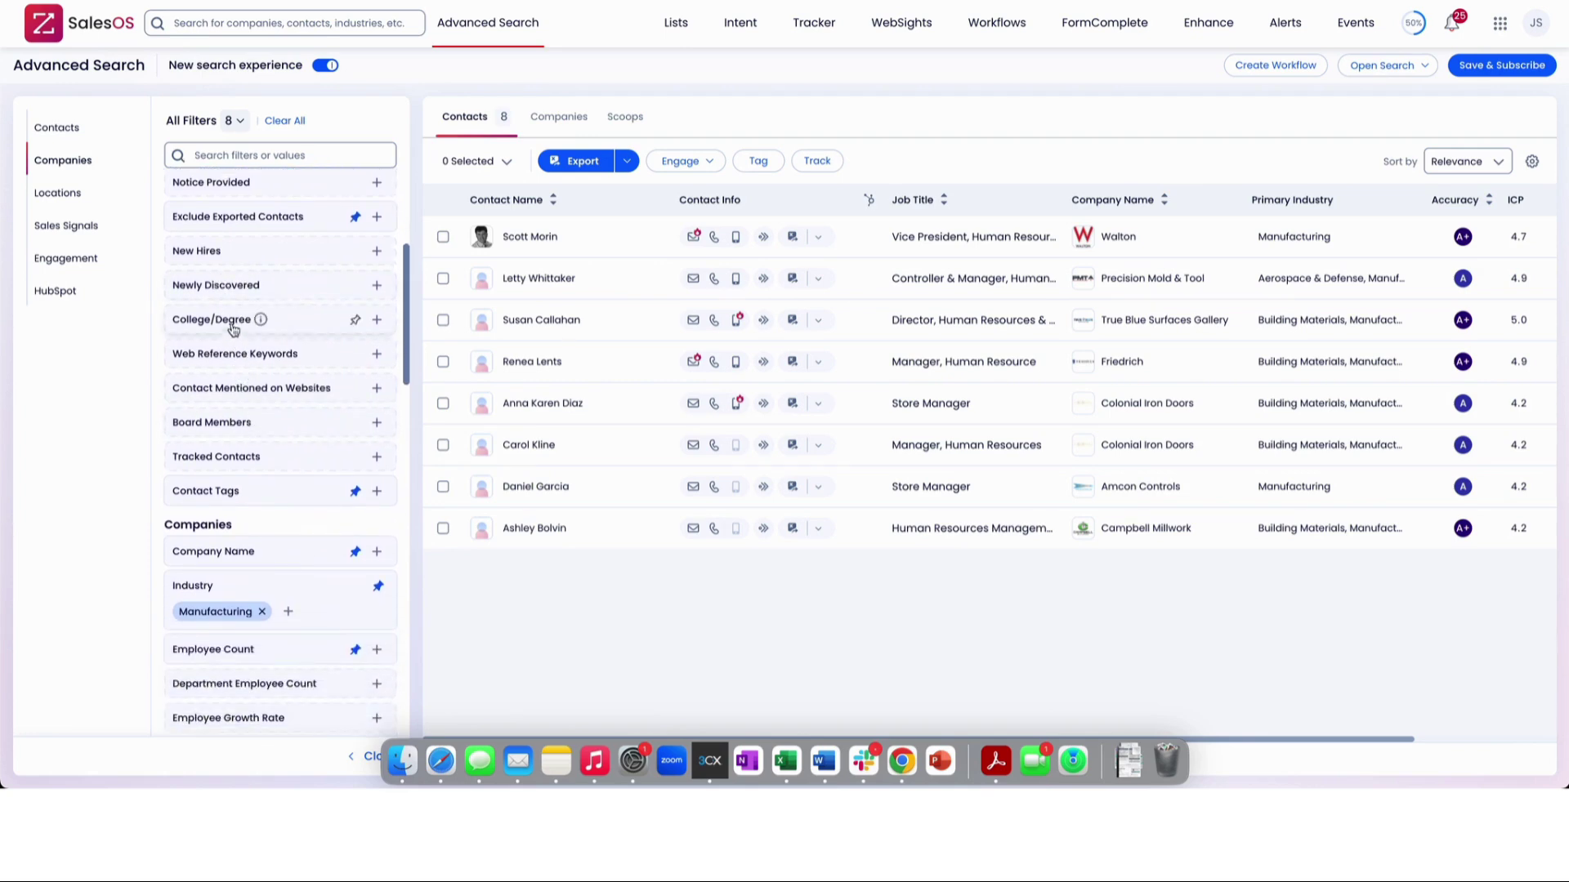
scroll(247, 512, down, 3)
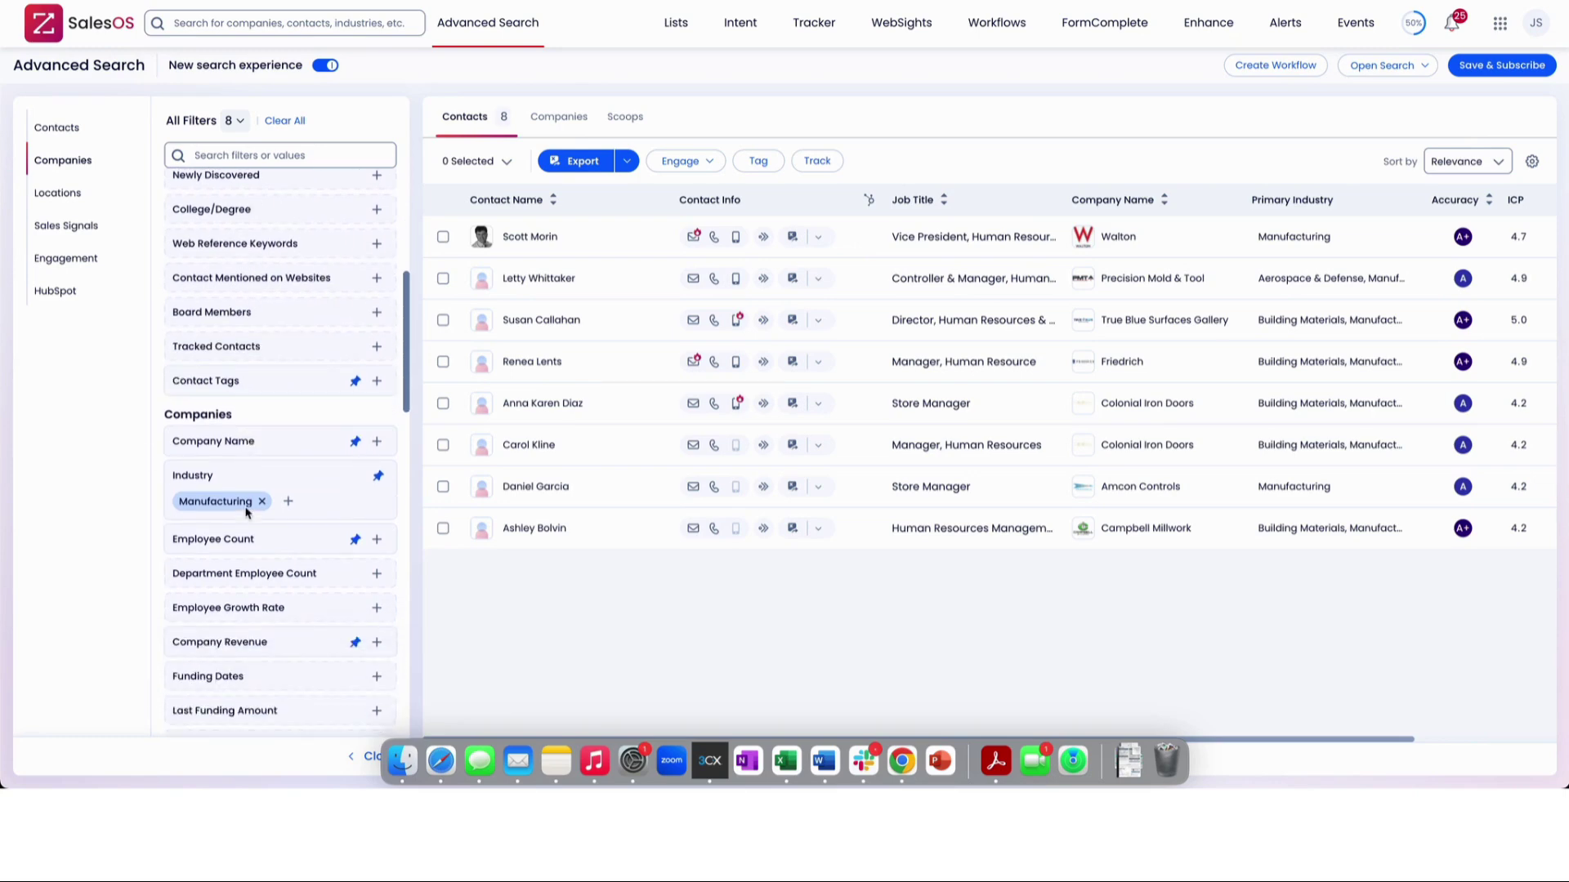
scroll(247, 512, down, 7)
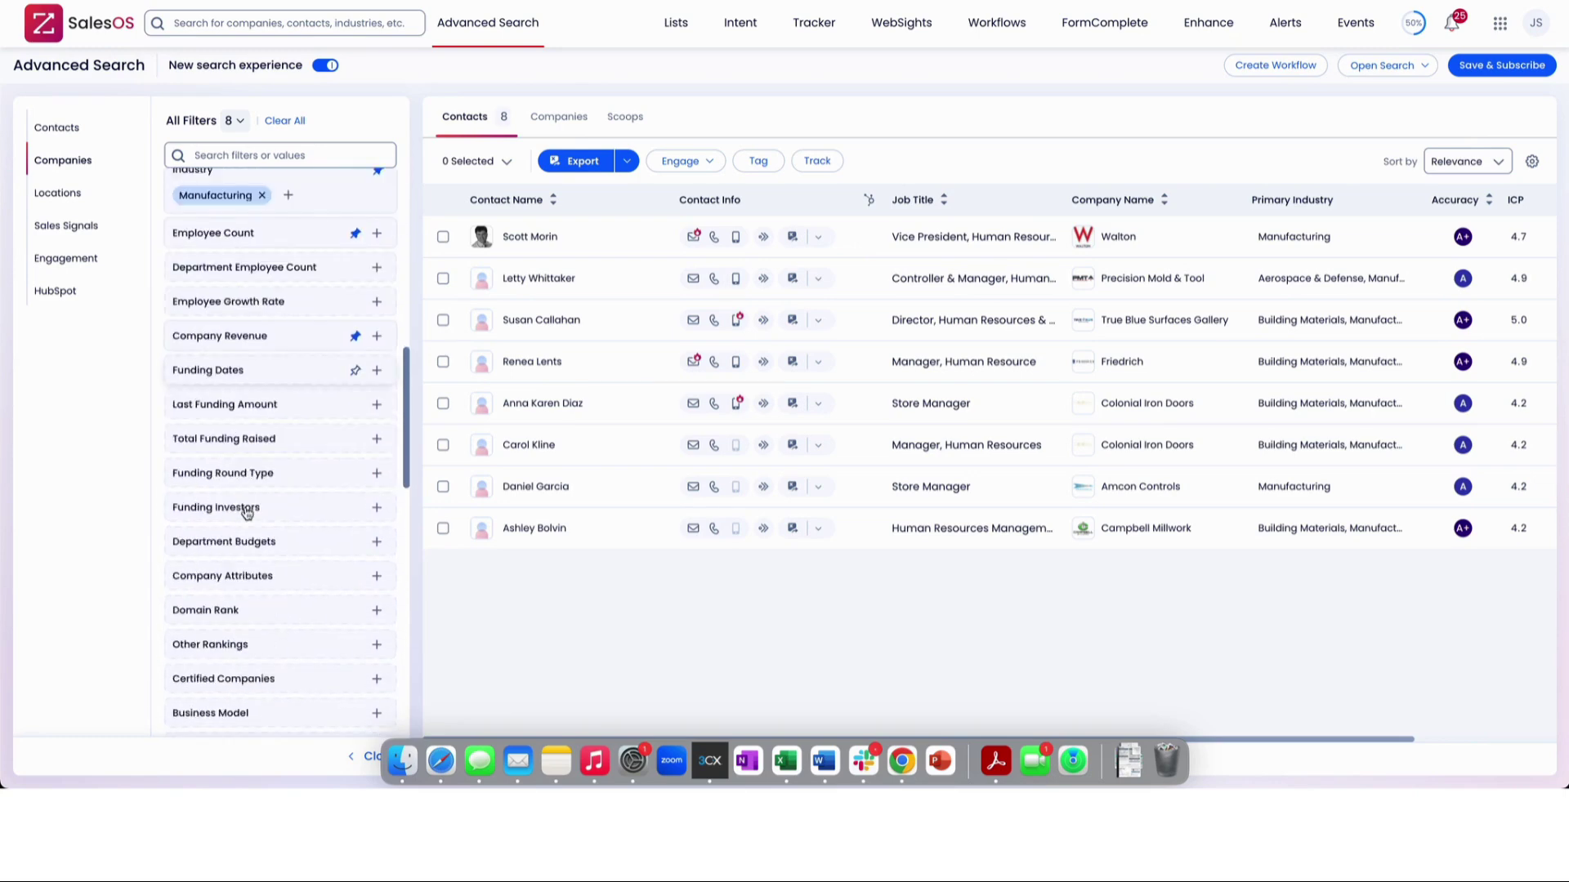
scroll(248, 512, down, 4)
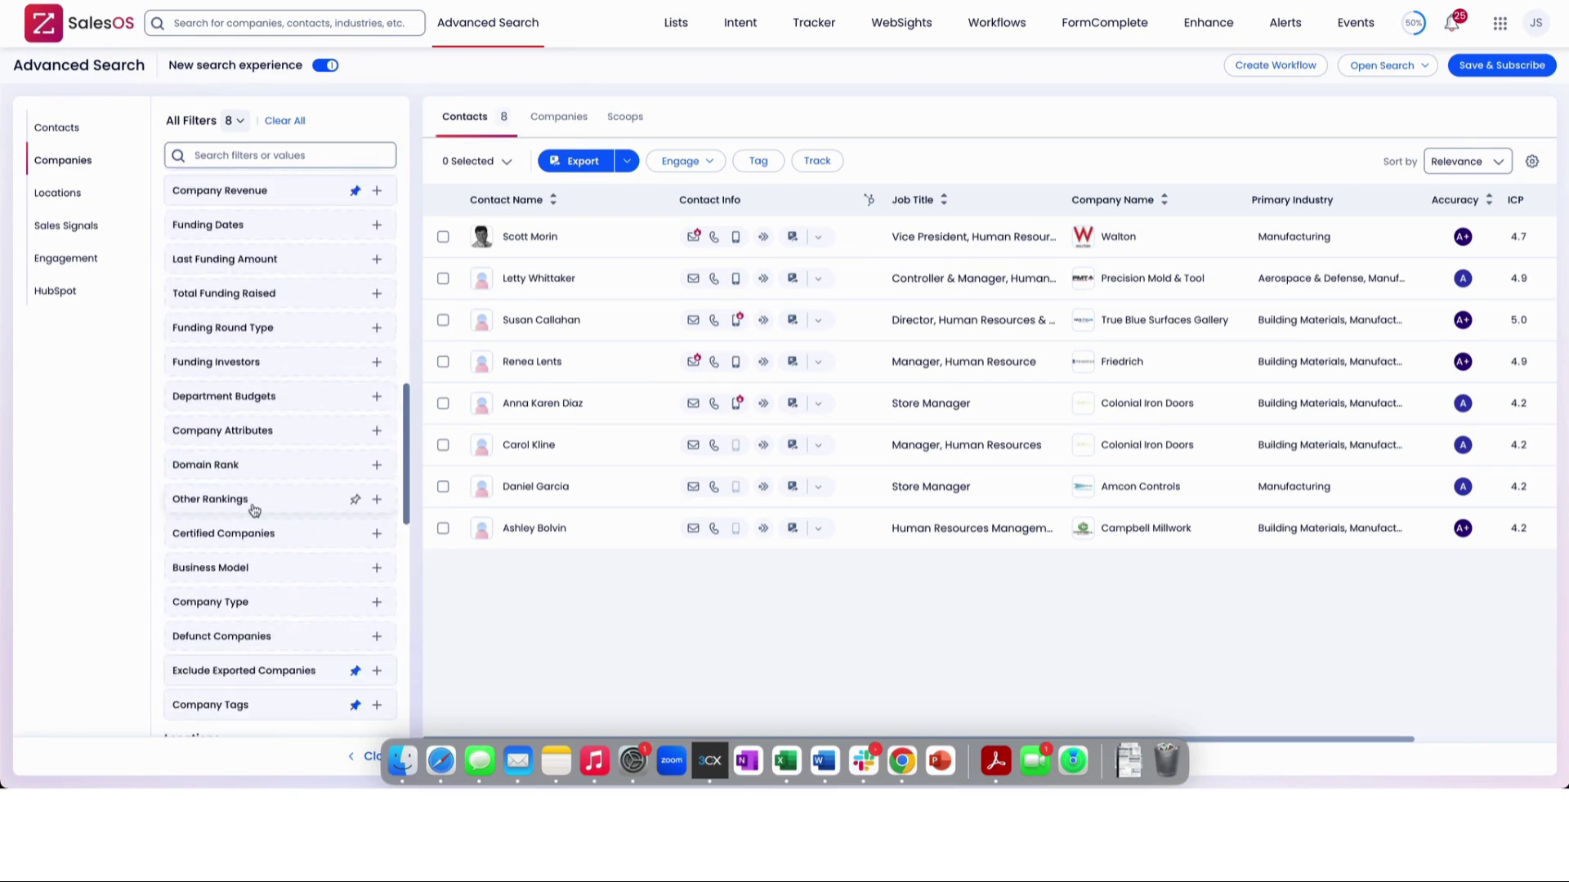
scroll(288, 662, down, 9)
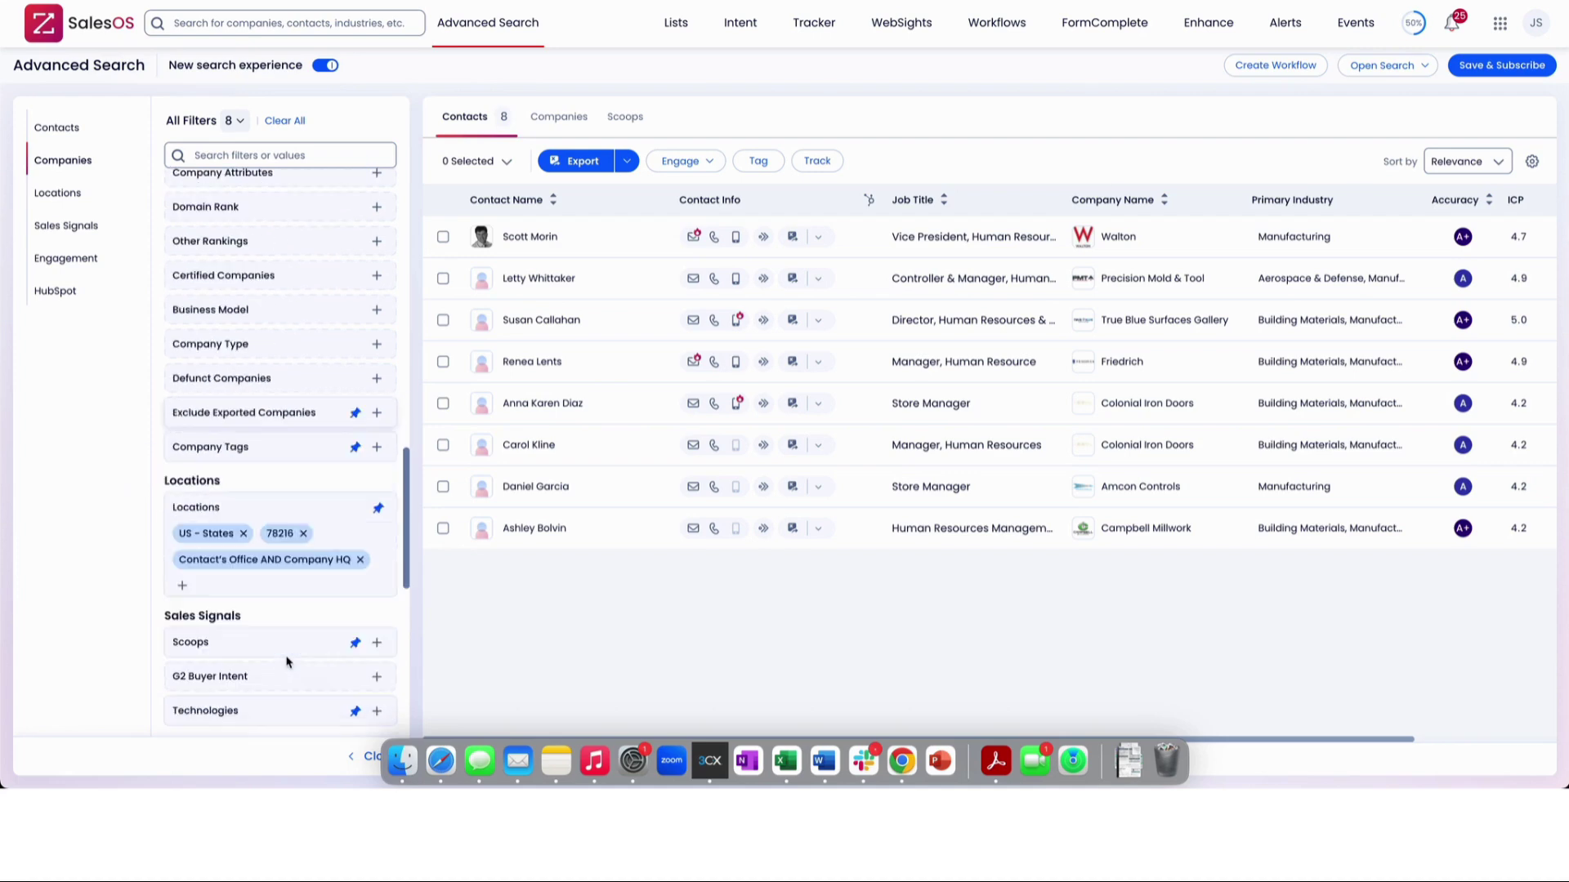
click(362, 757)
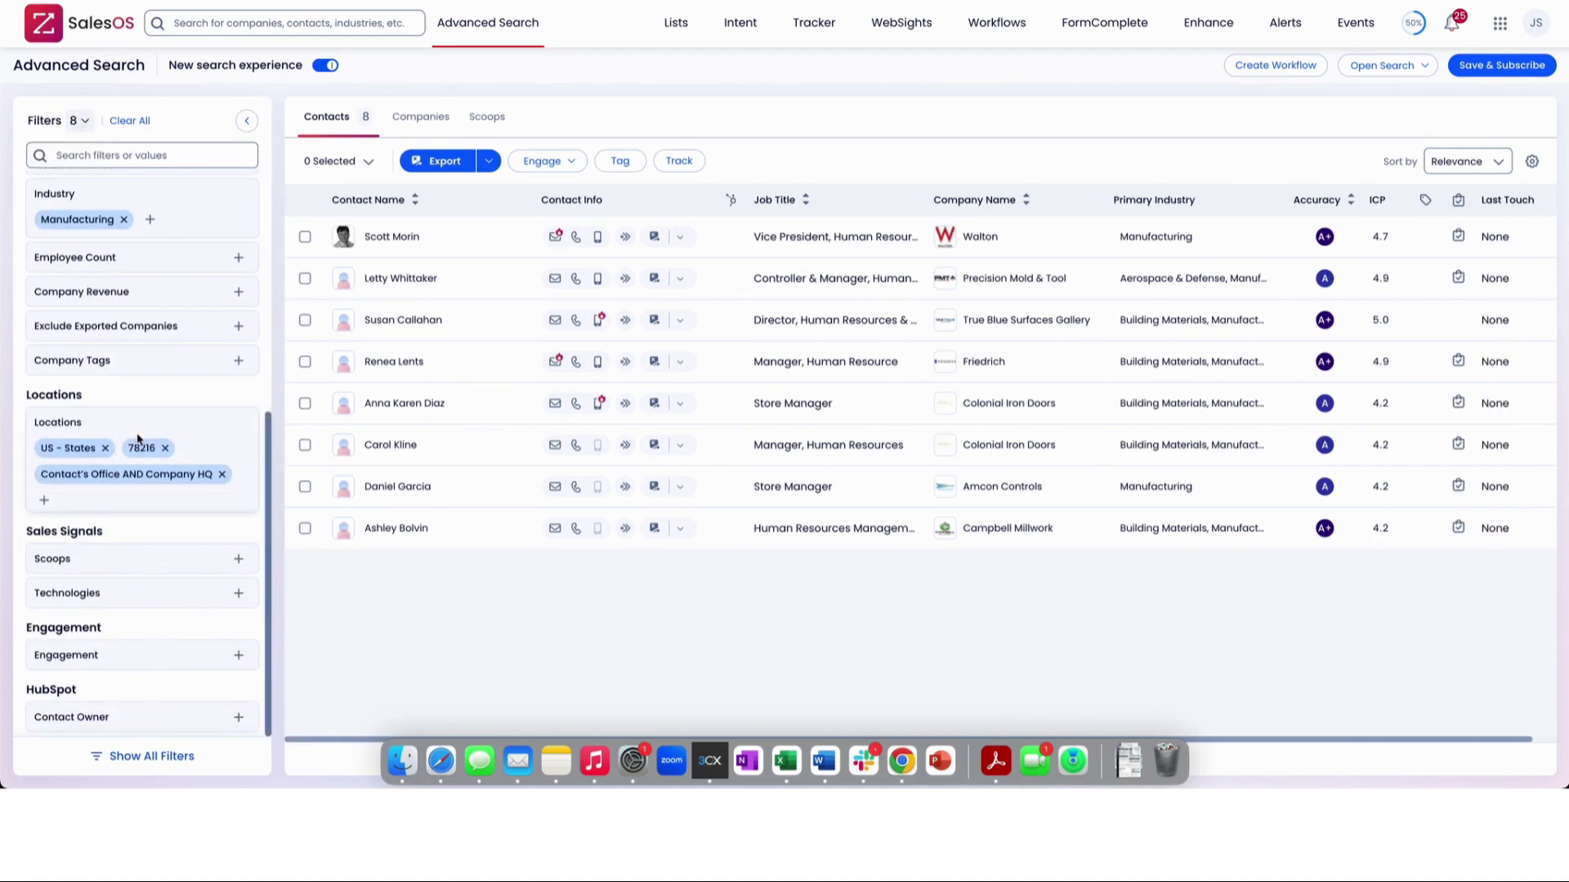
- Select one contact in the results and choose Export to HubSpot
scroll(140, 441, up, 10)
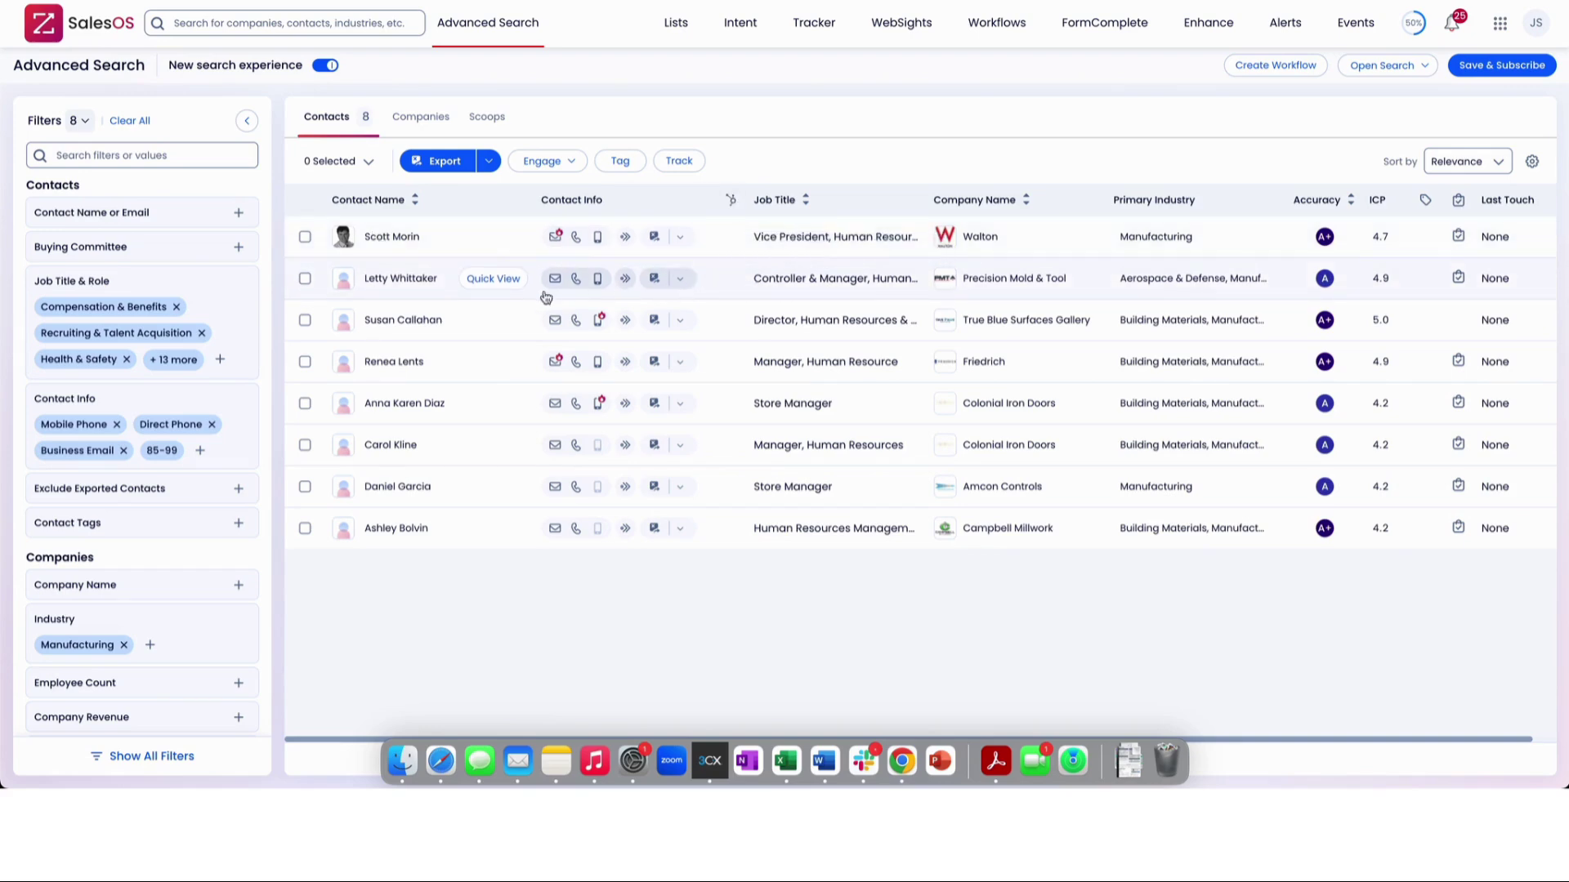
click(303, 278)
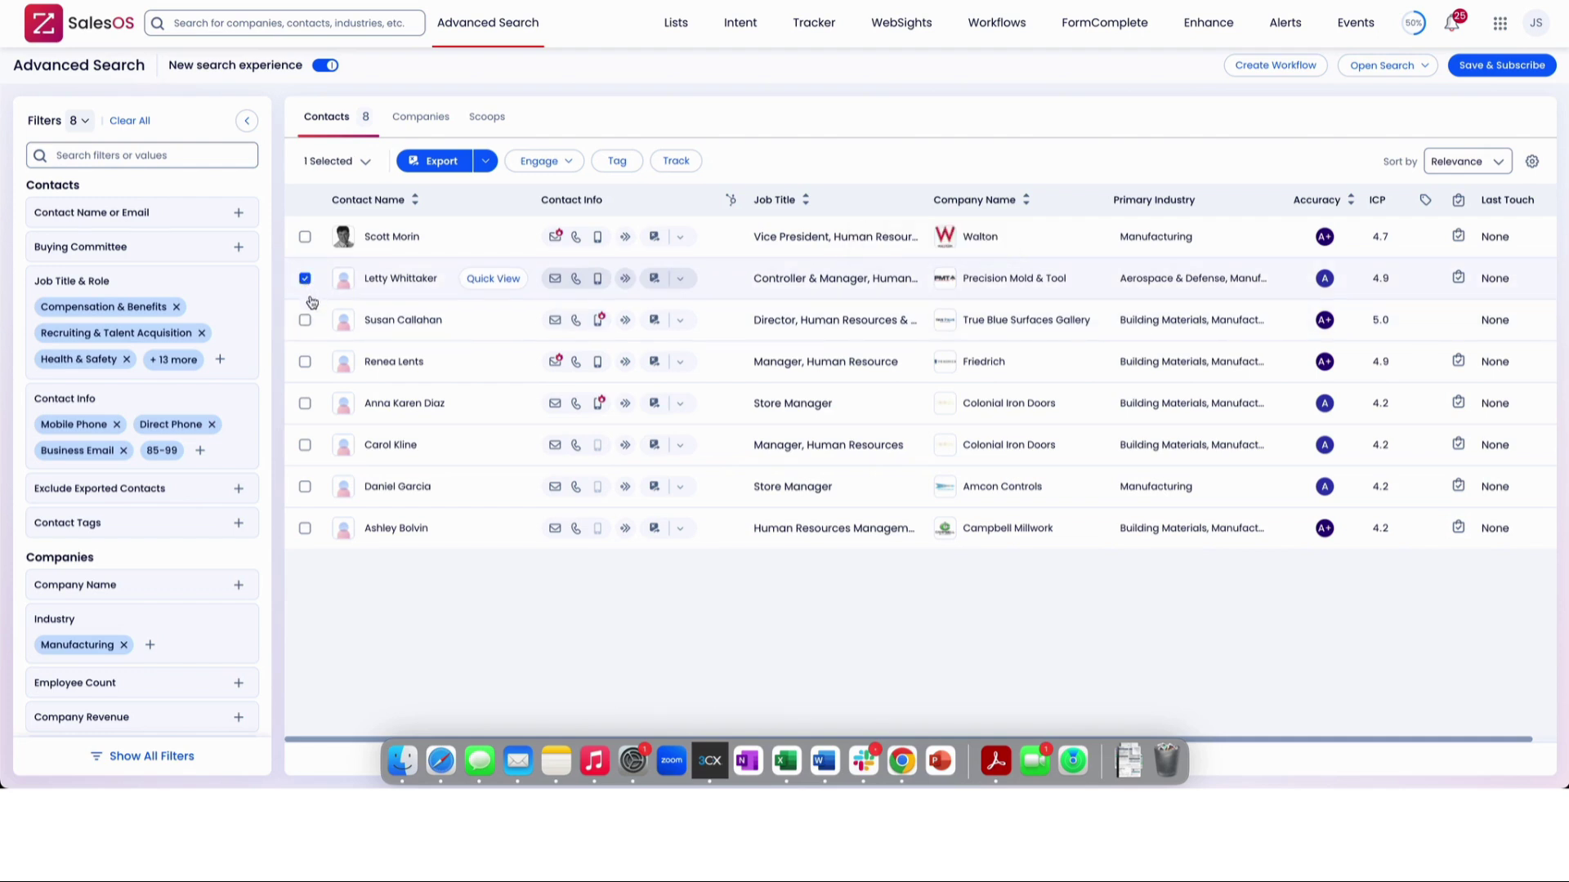
click(485, 162)
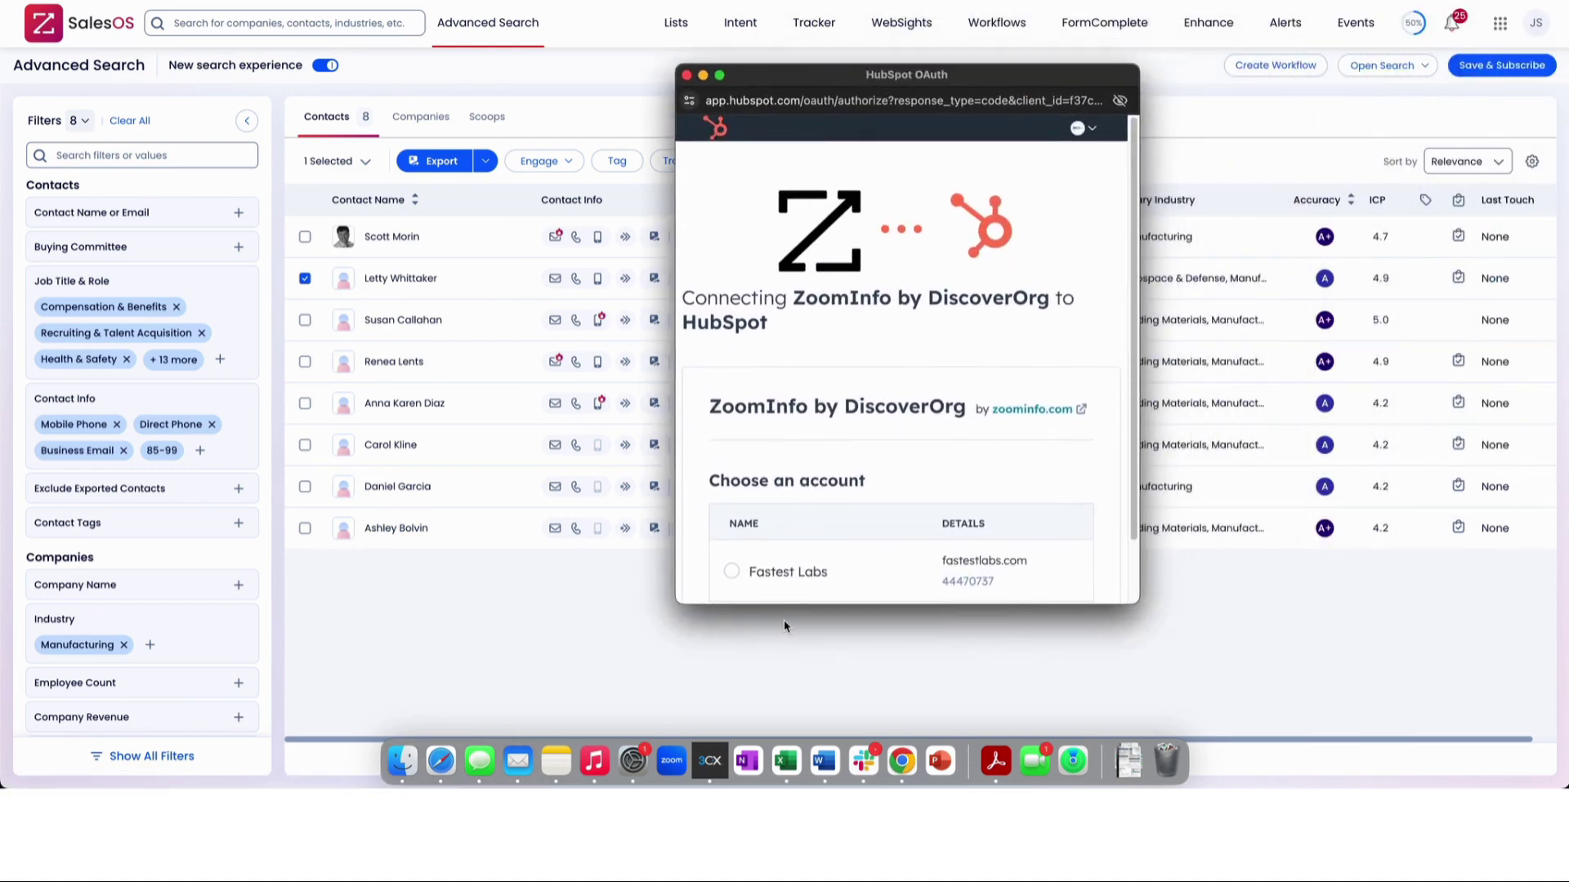
- Connect ZoomInfo to the Fastest Labs HubSpot account and close the success window
click(774, 577)
scroll(864, 555, down, 2)
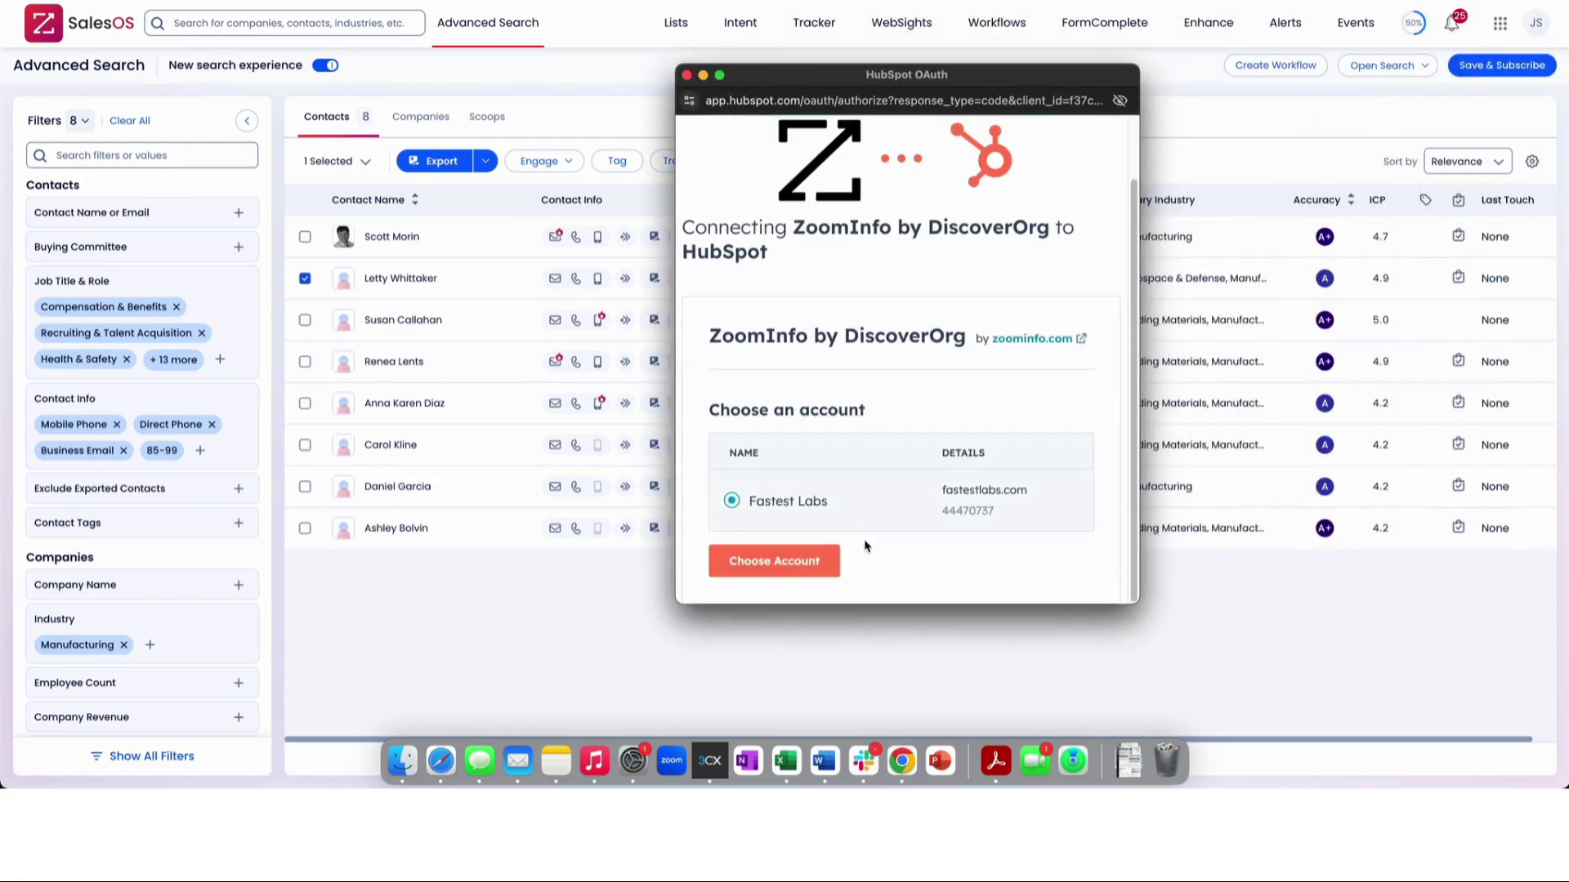
click(820, 562)
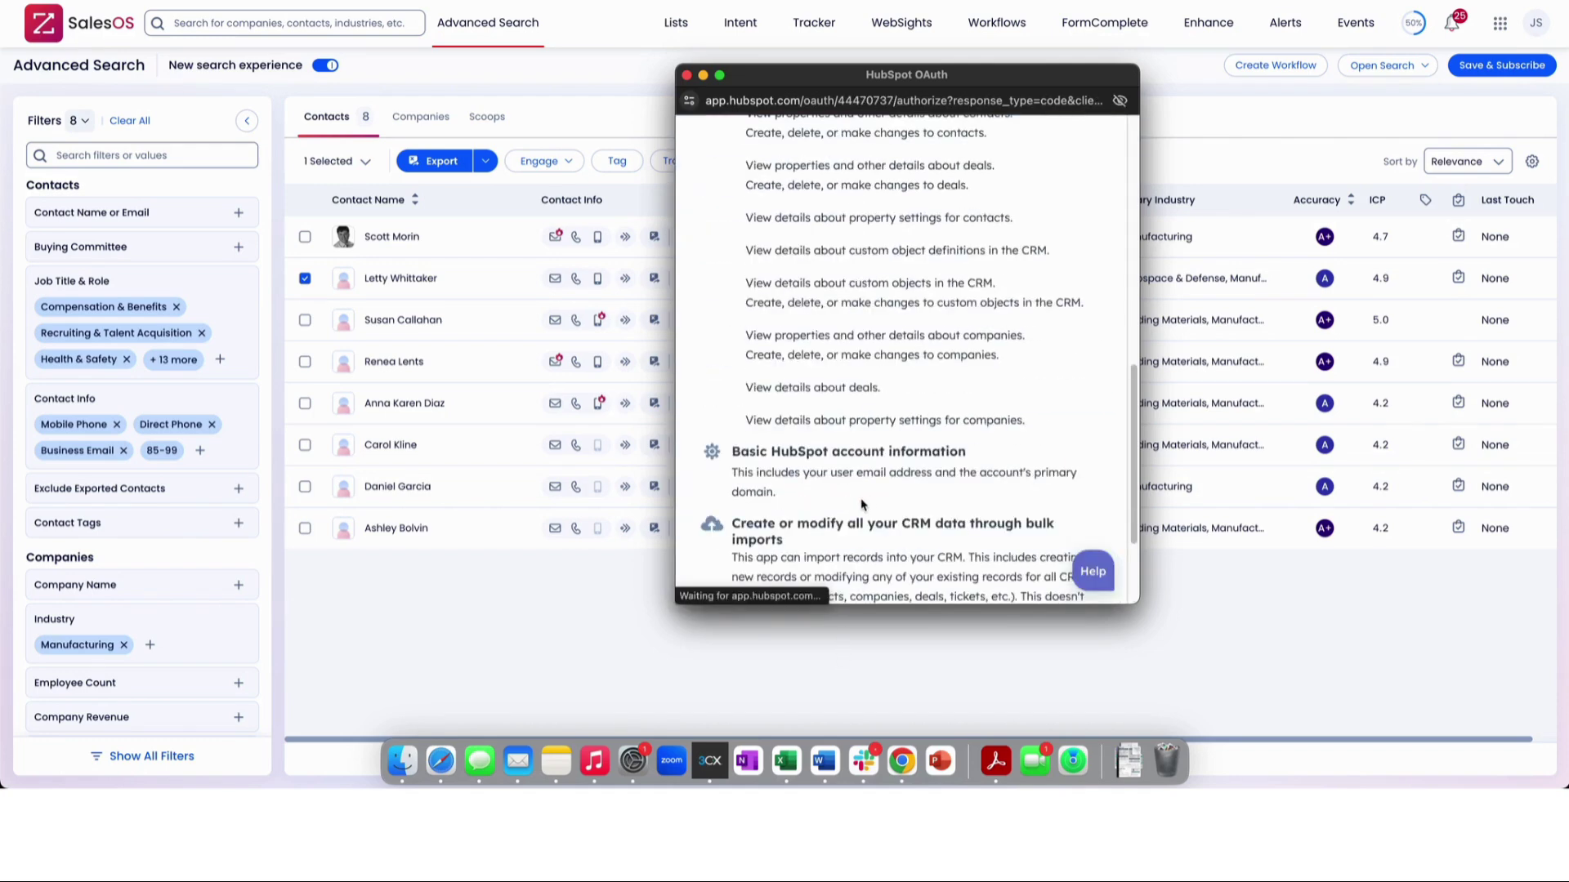
scroll(862, 505, down, 4)
click(802, 520)
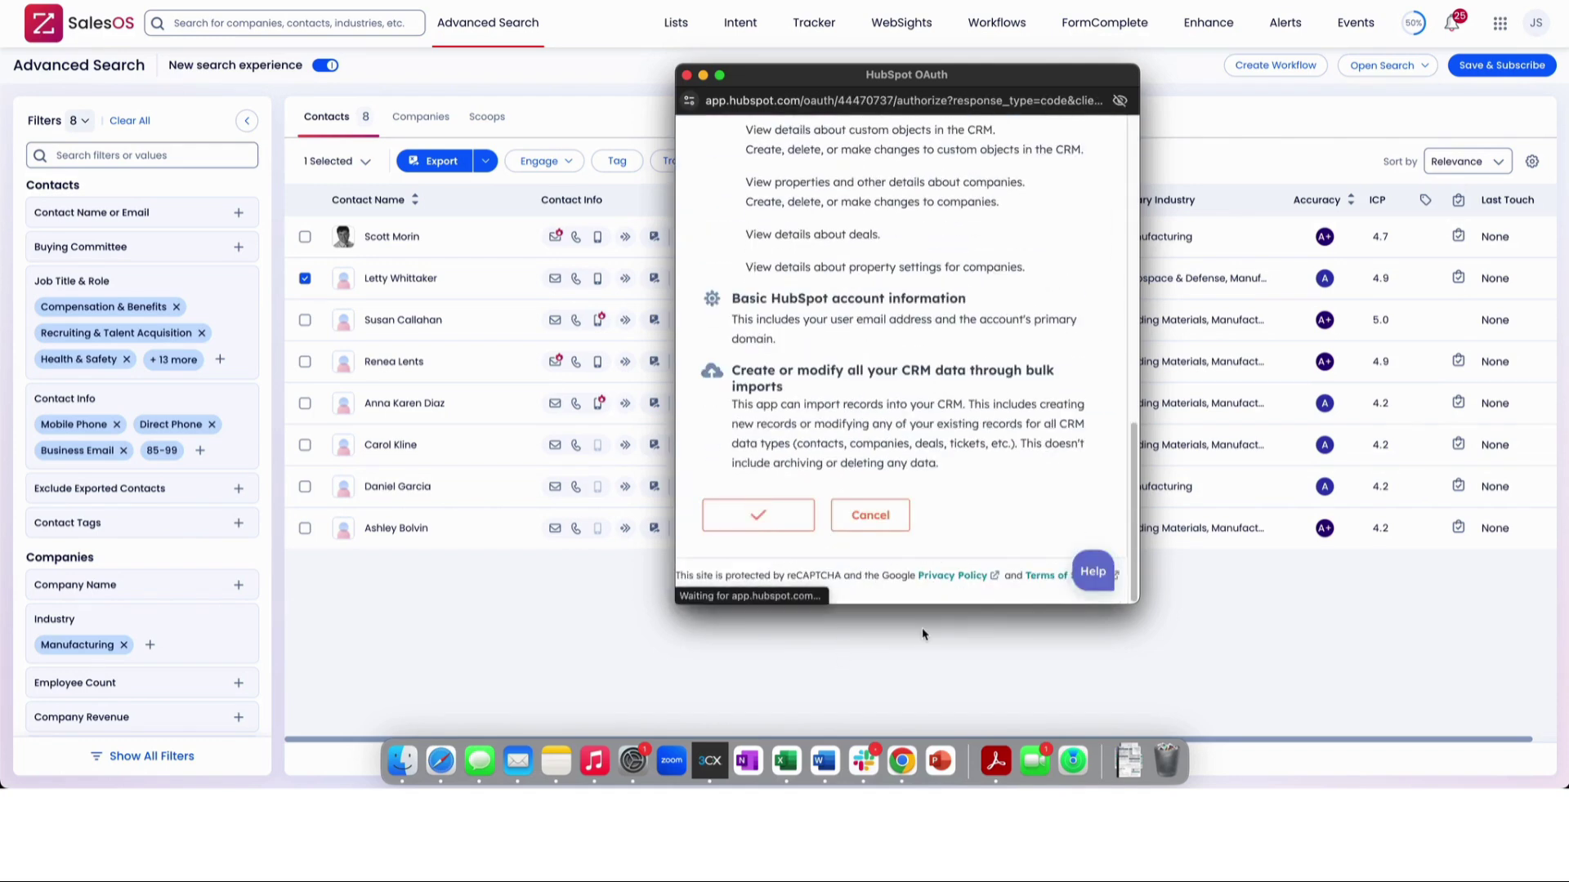
click(688, 75)
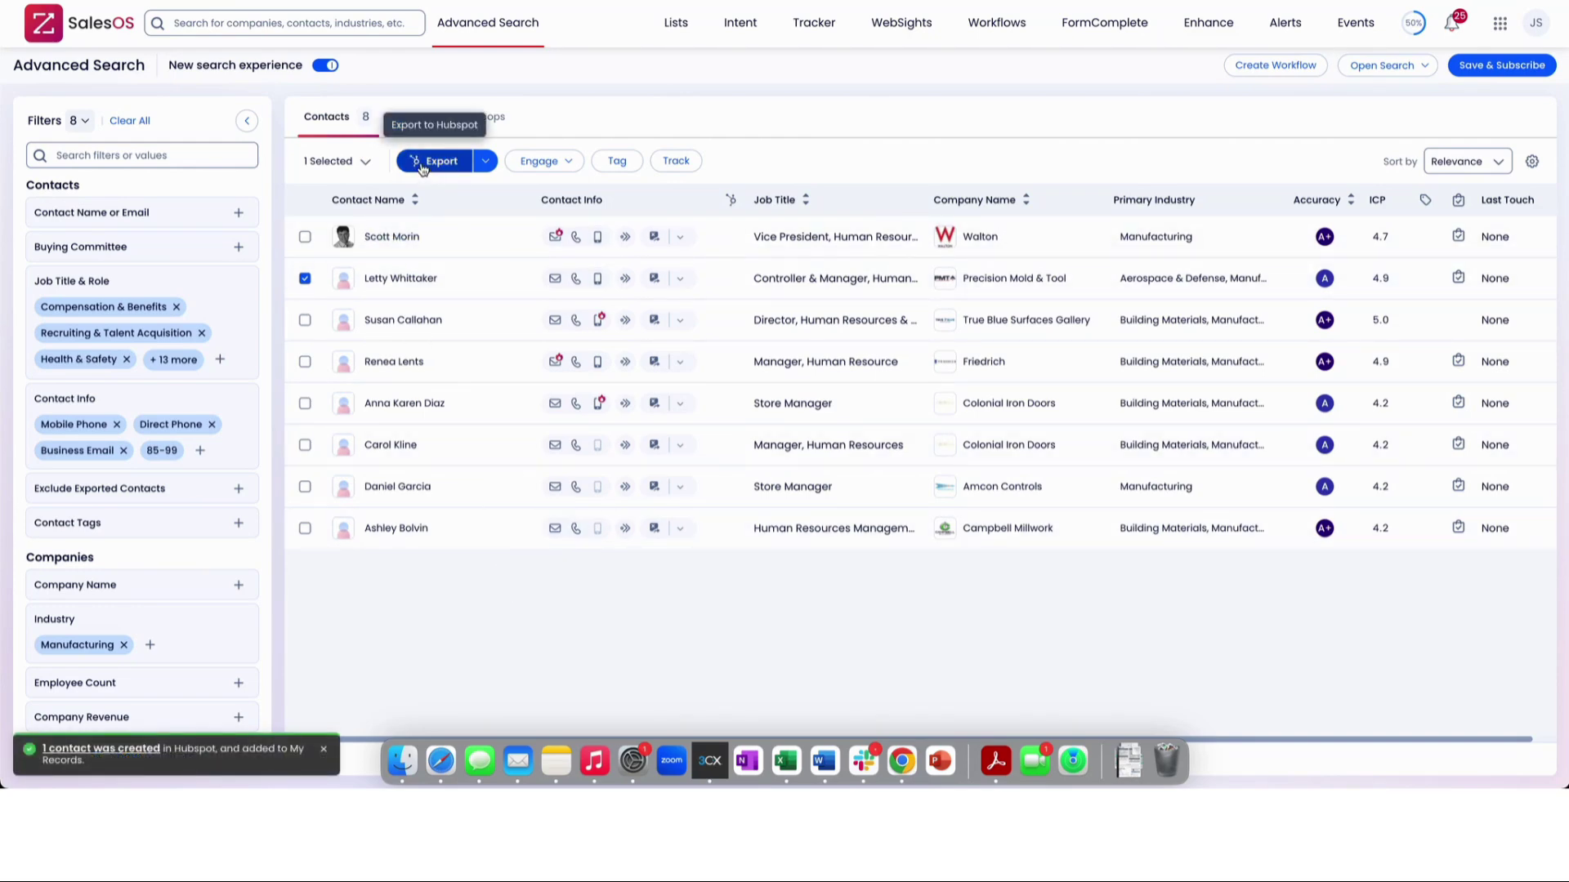
- Swap the Precision Mold & Tool selection for the Colonial Iron Doors contact and export it to HubSpot
click(305, 281)
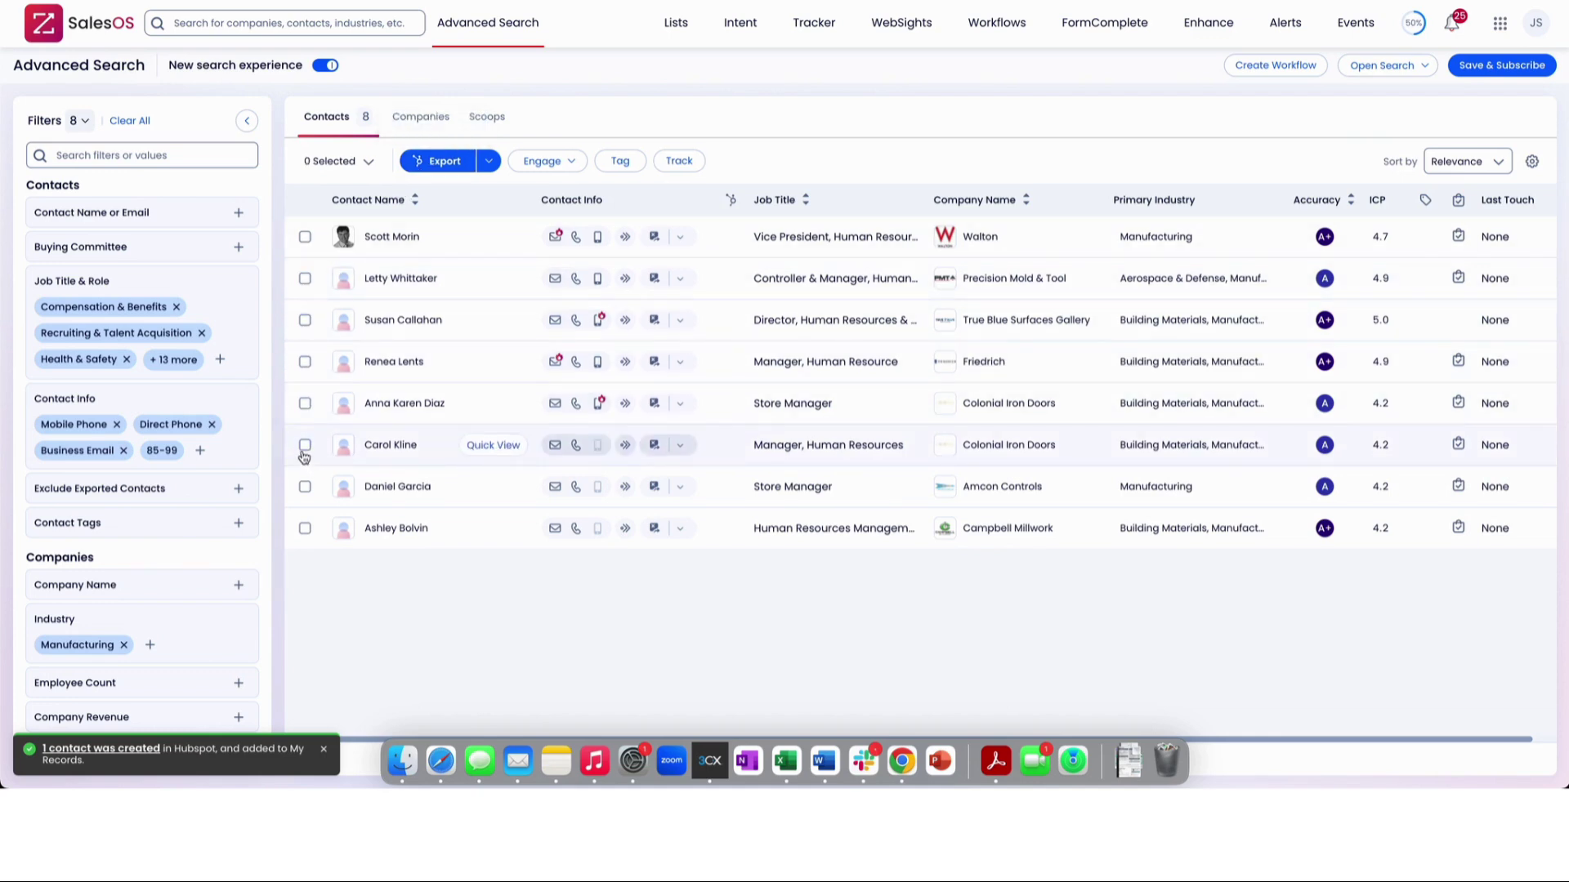
click(305, 448)
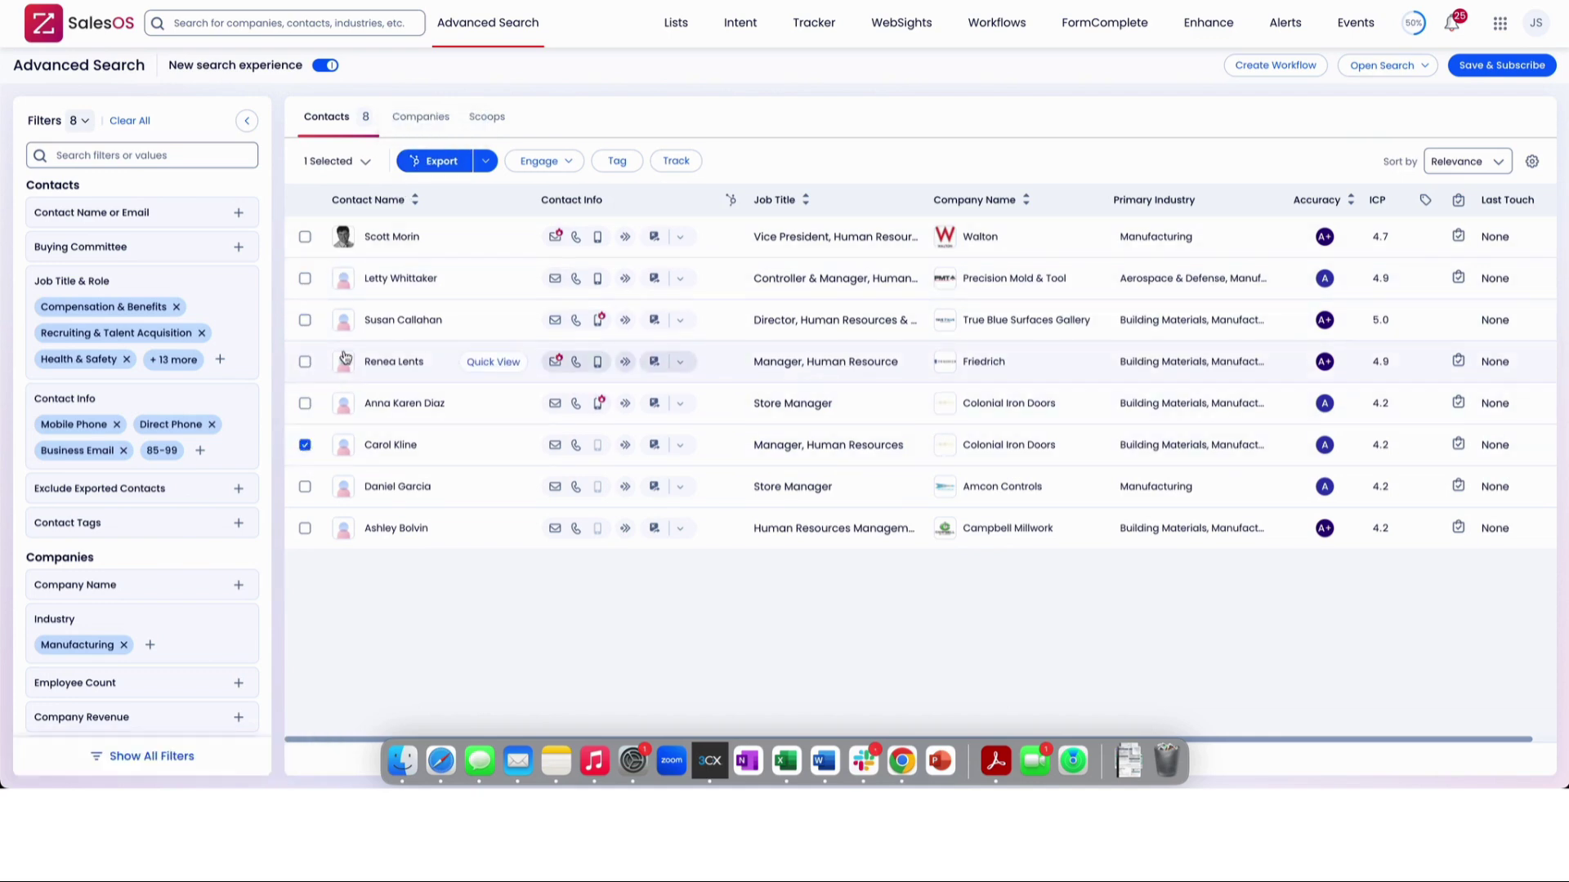
click(429, 161)
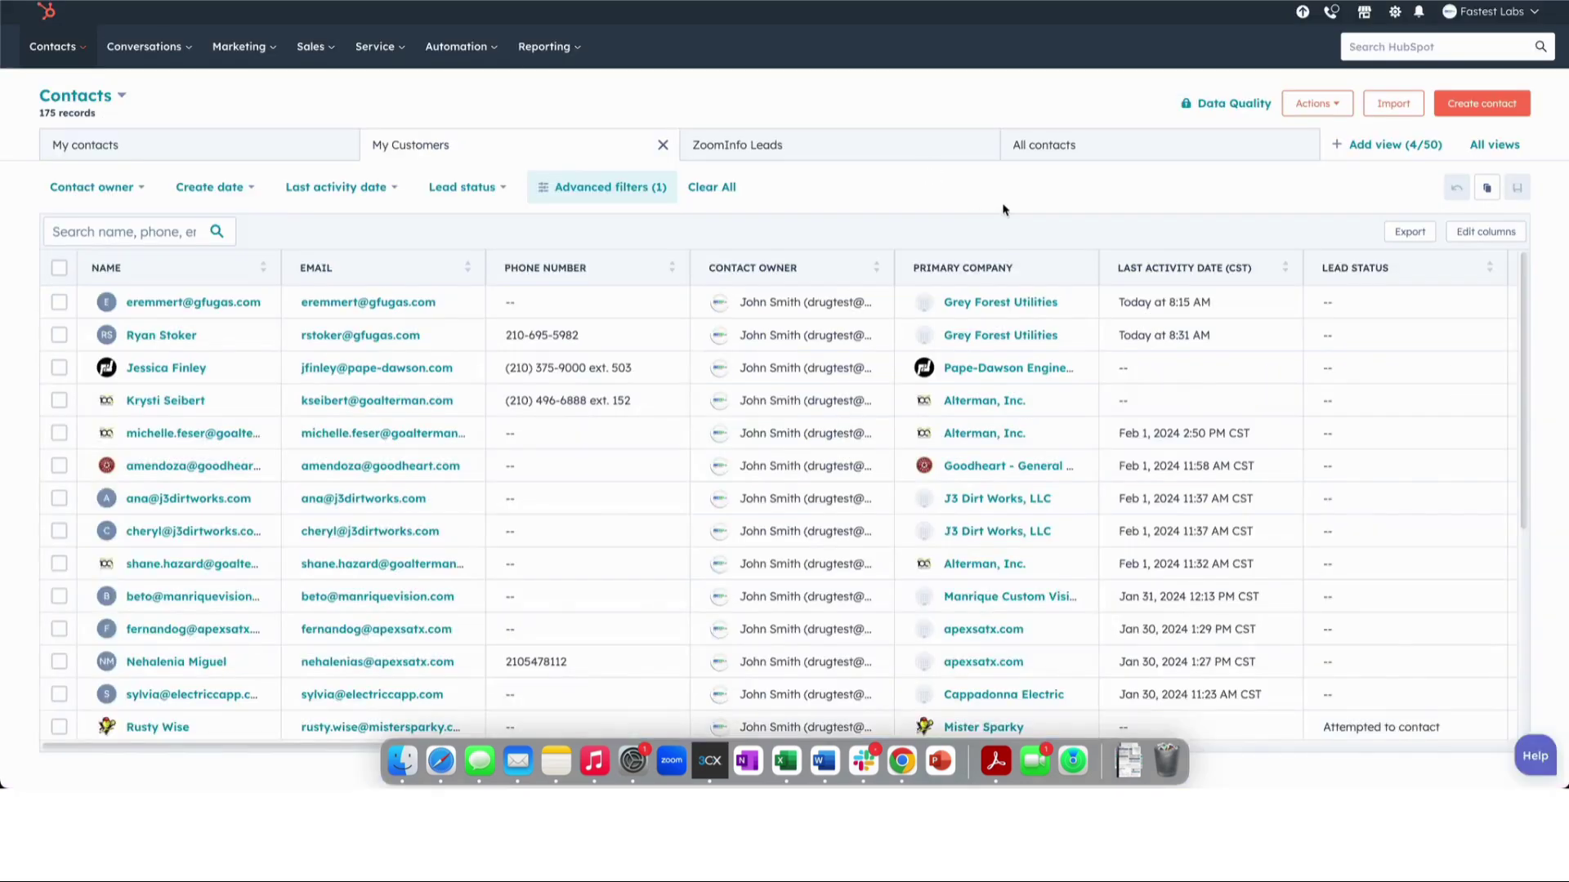
- Check the new records in HubSpot's ZoomInfo Leads view, then return to SalesOS
click(845, 156)
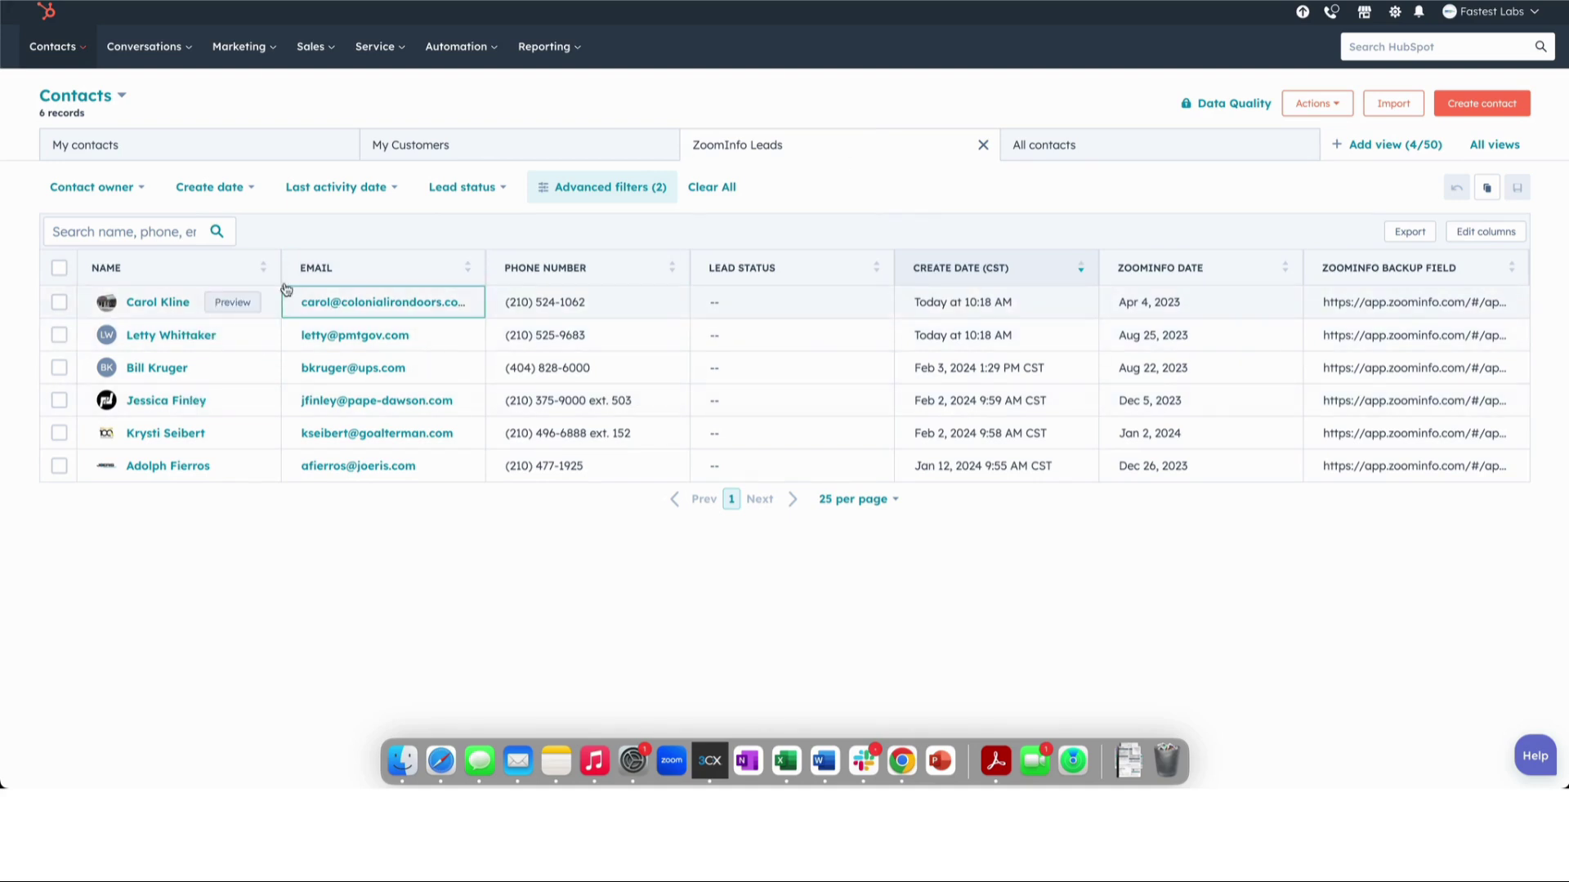
key(ctrl+Tab)
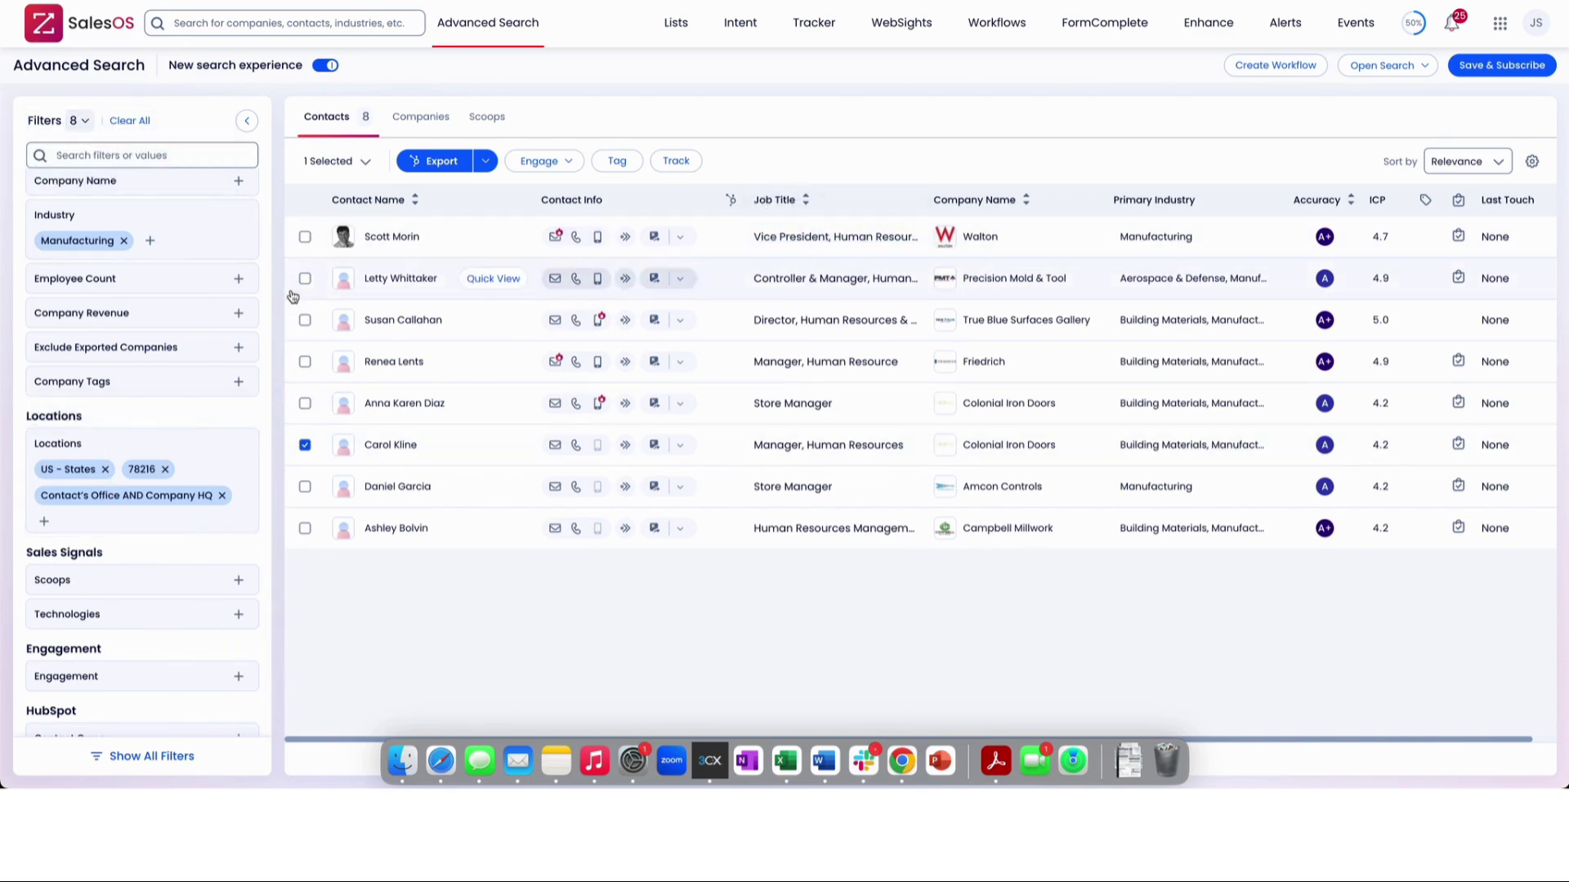
- Uncheck the Walton and Colonial Iron Doors contacts to reach 0 selected, then review the Locations filters
click(305, 237)
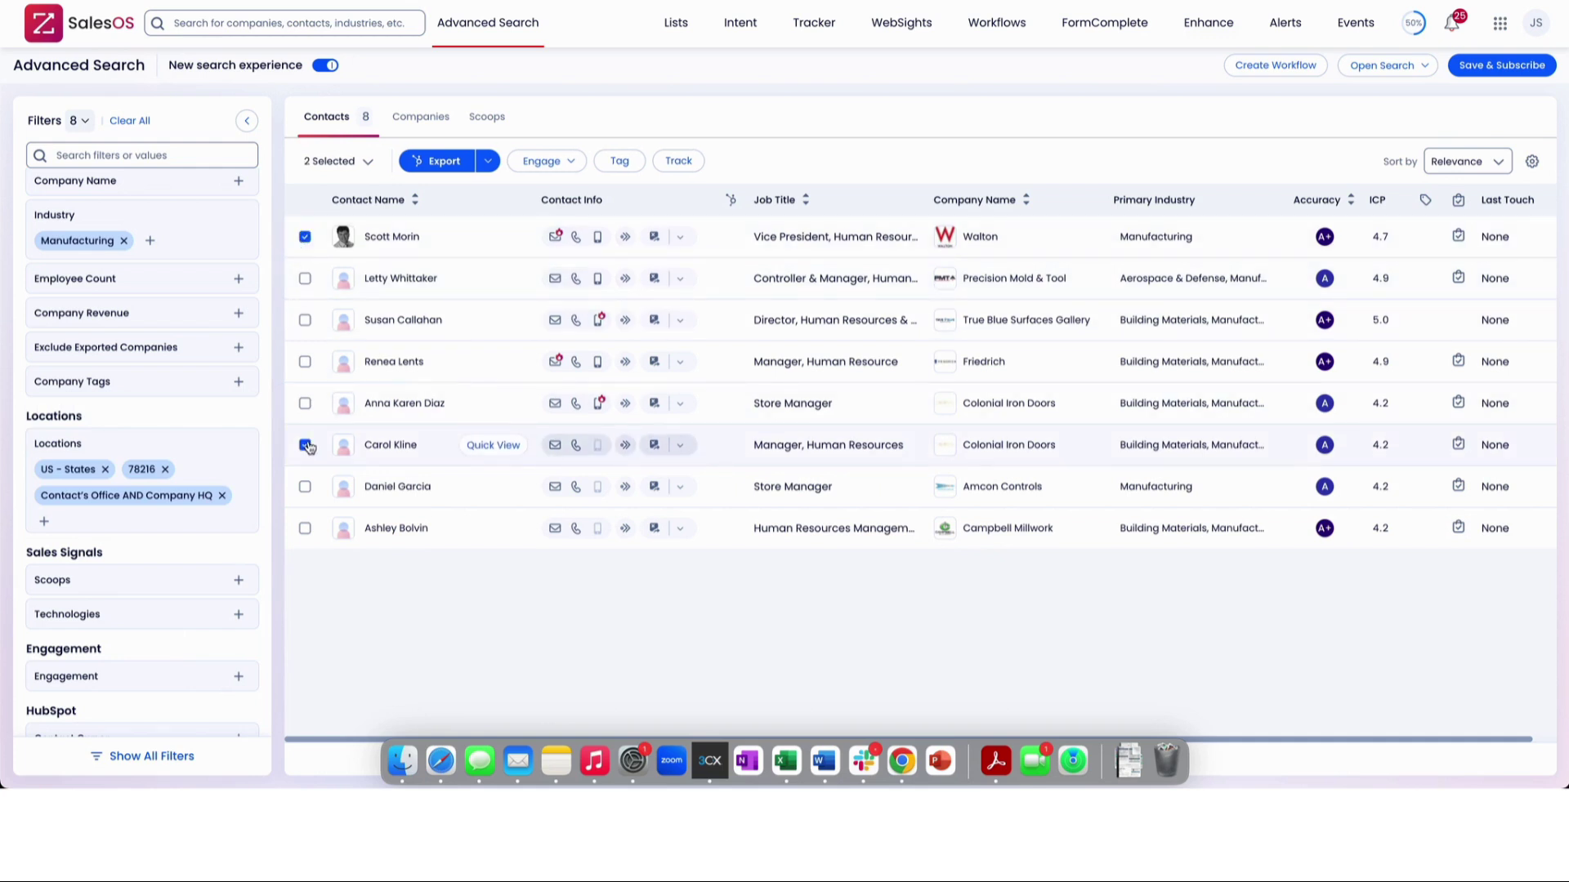
click(306, 446)
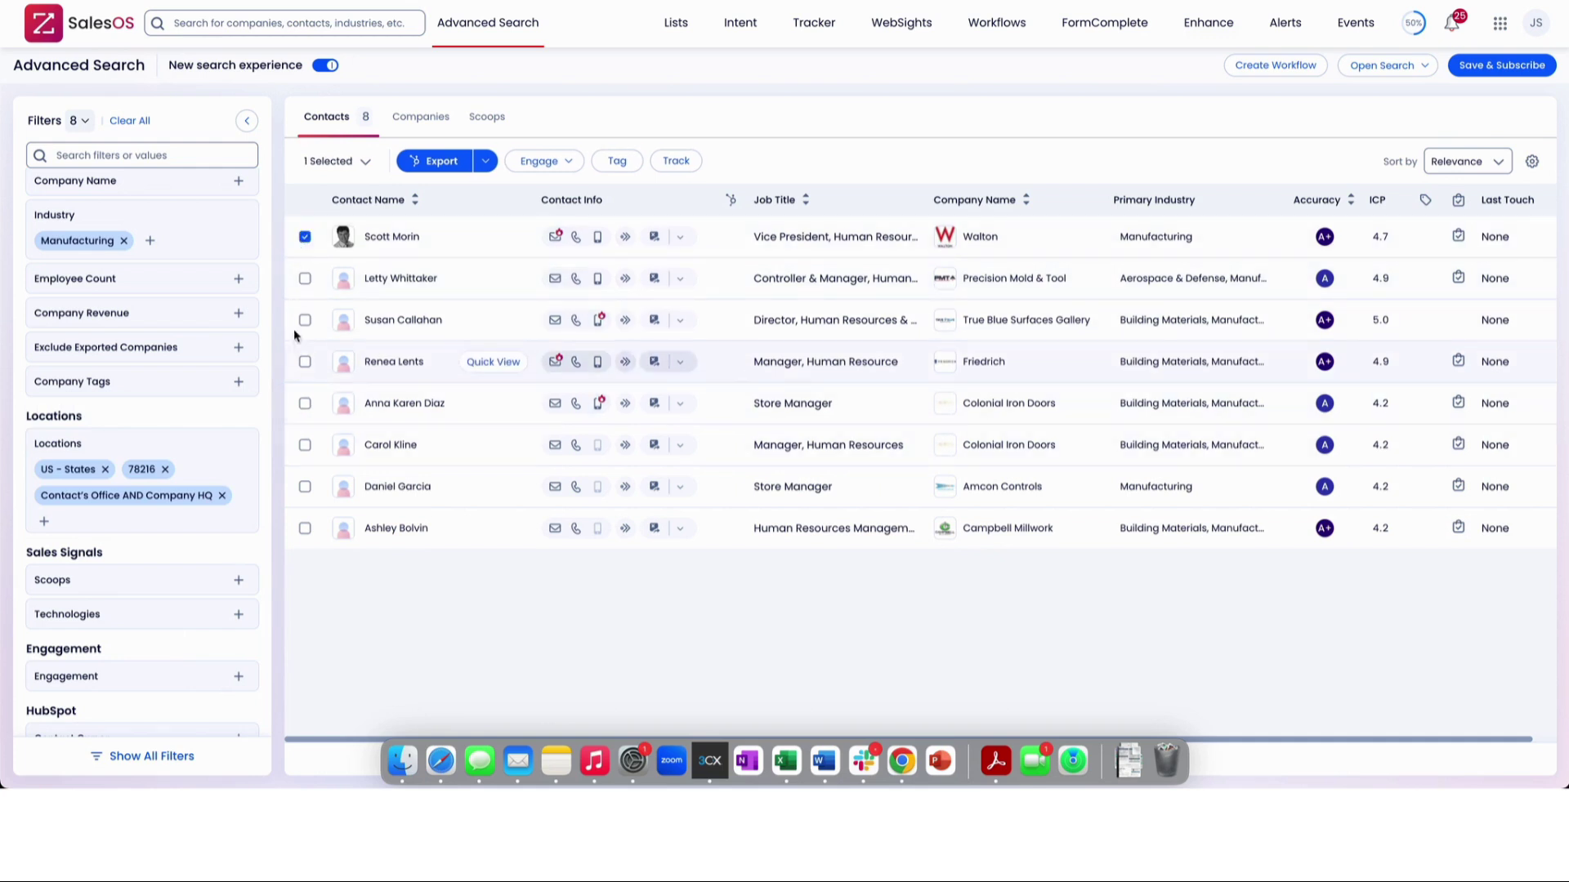
click(304, 238)
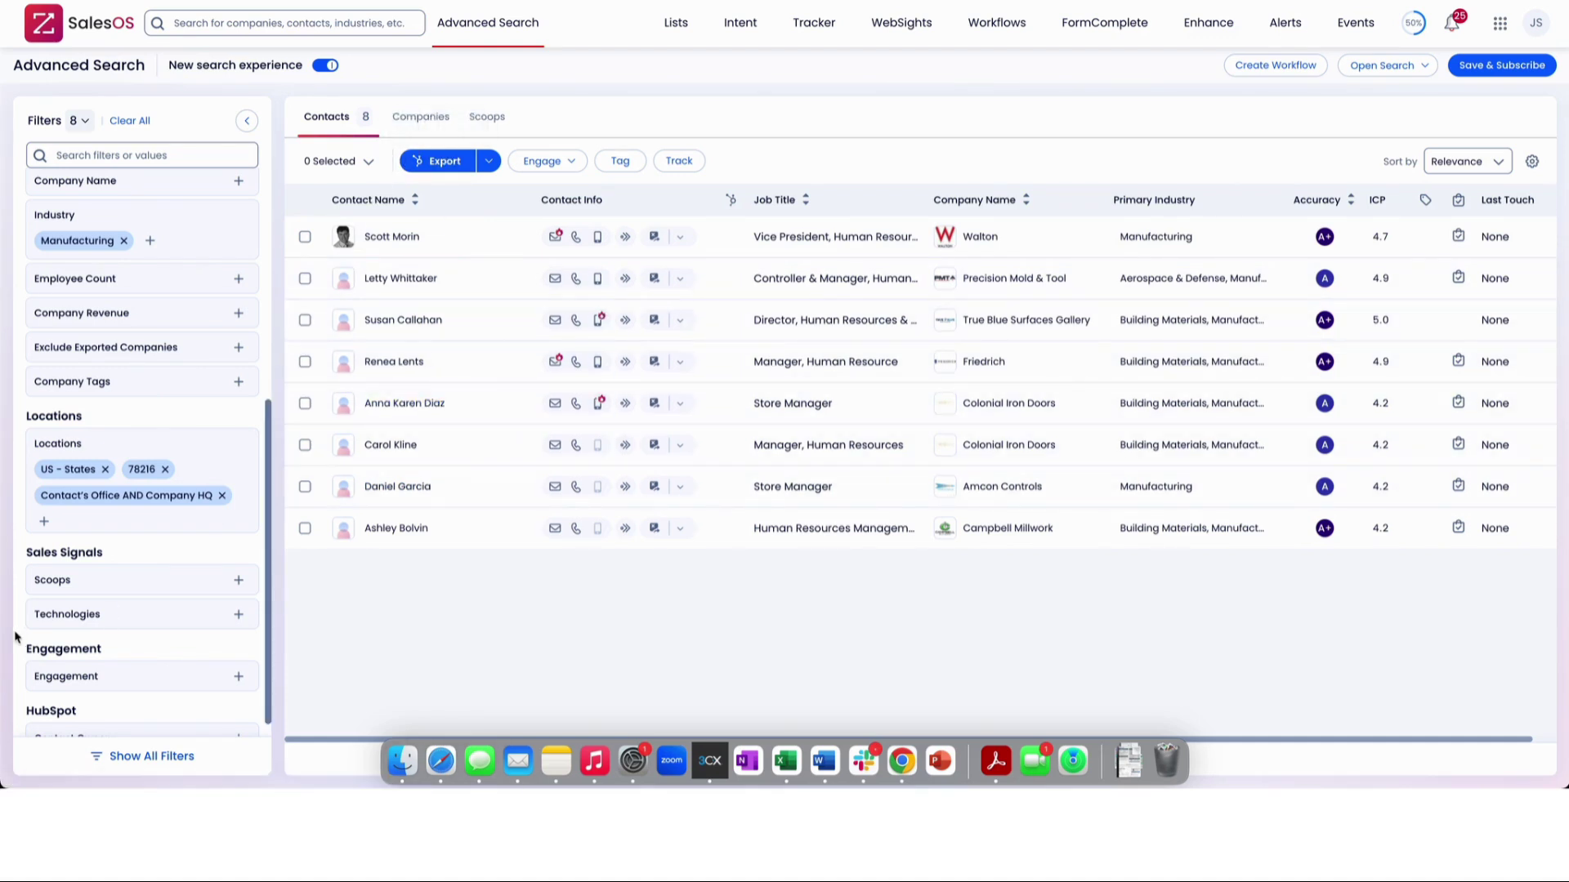
scroll(24, 638, down, 1)
scroll(50, 625, up, 10)
scroll(69, 533, down, 3)
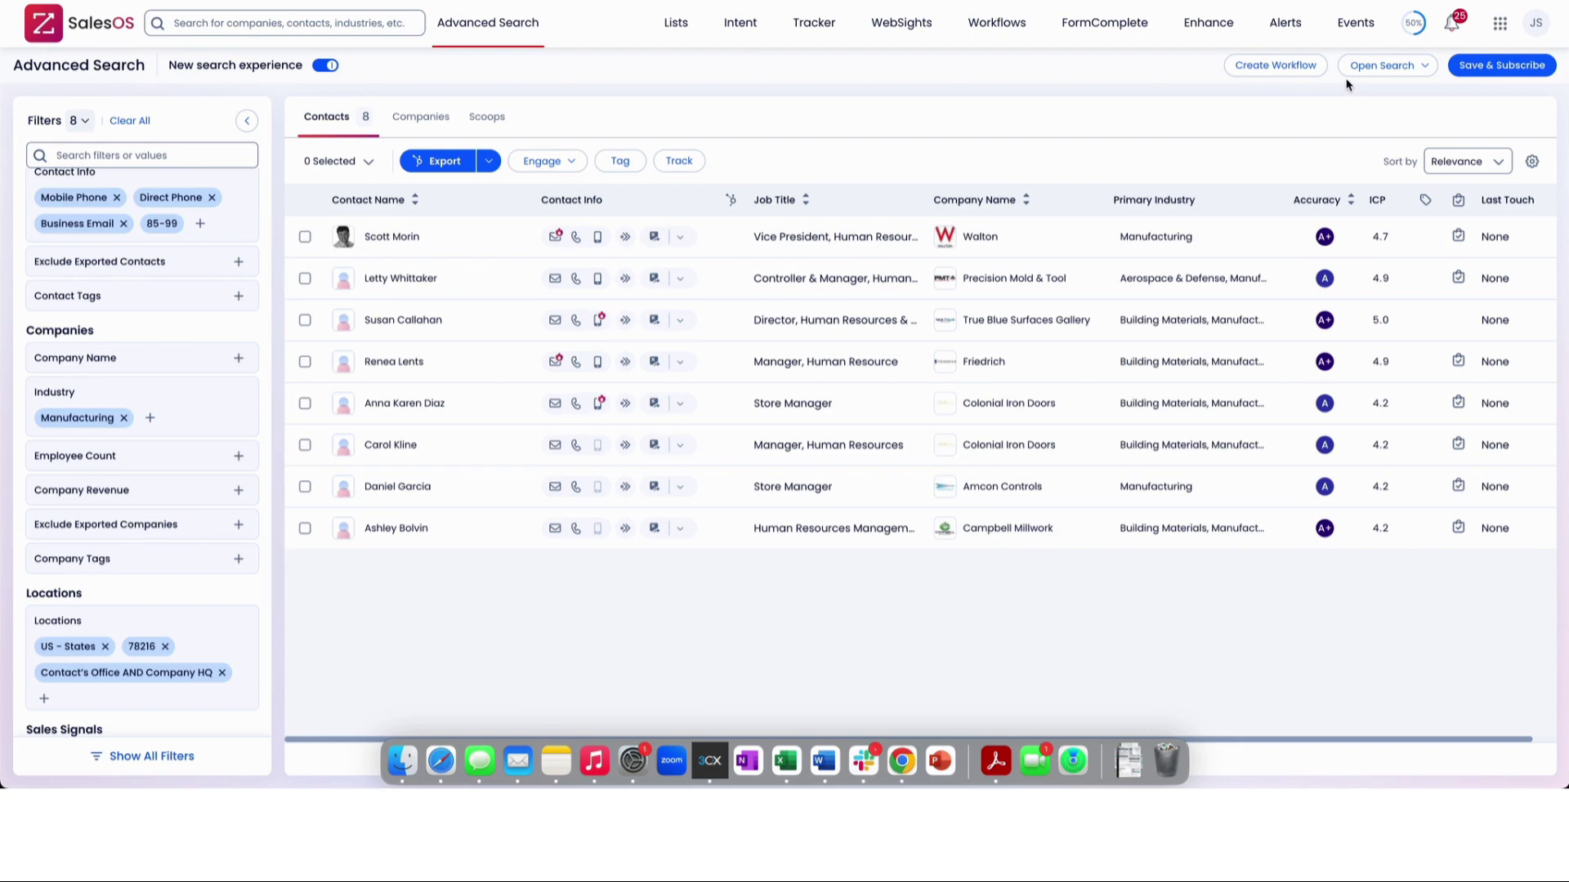
- Save the search as '78216' via Save & Subscribe with alert notifications off
click(1487, 71)
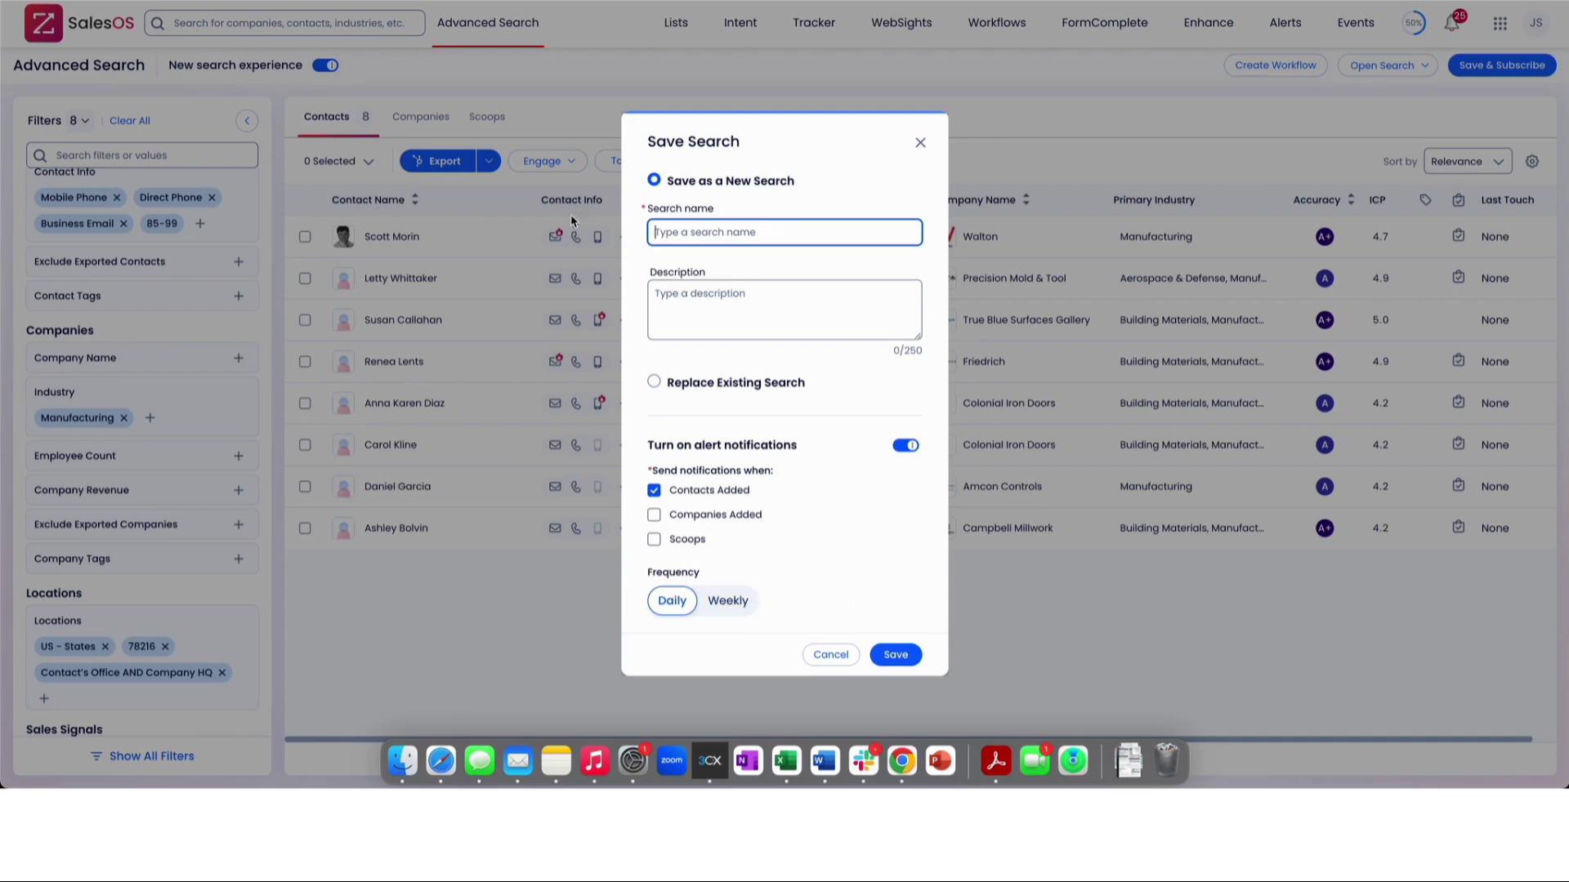
click(818, 488)
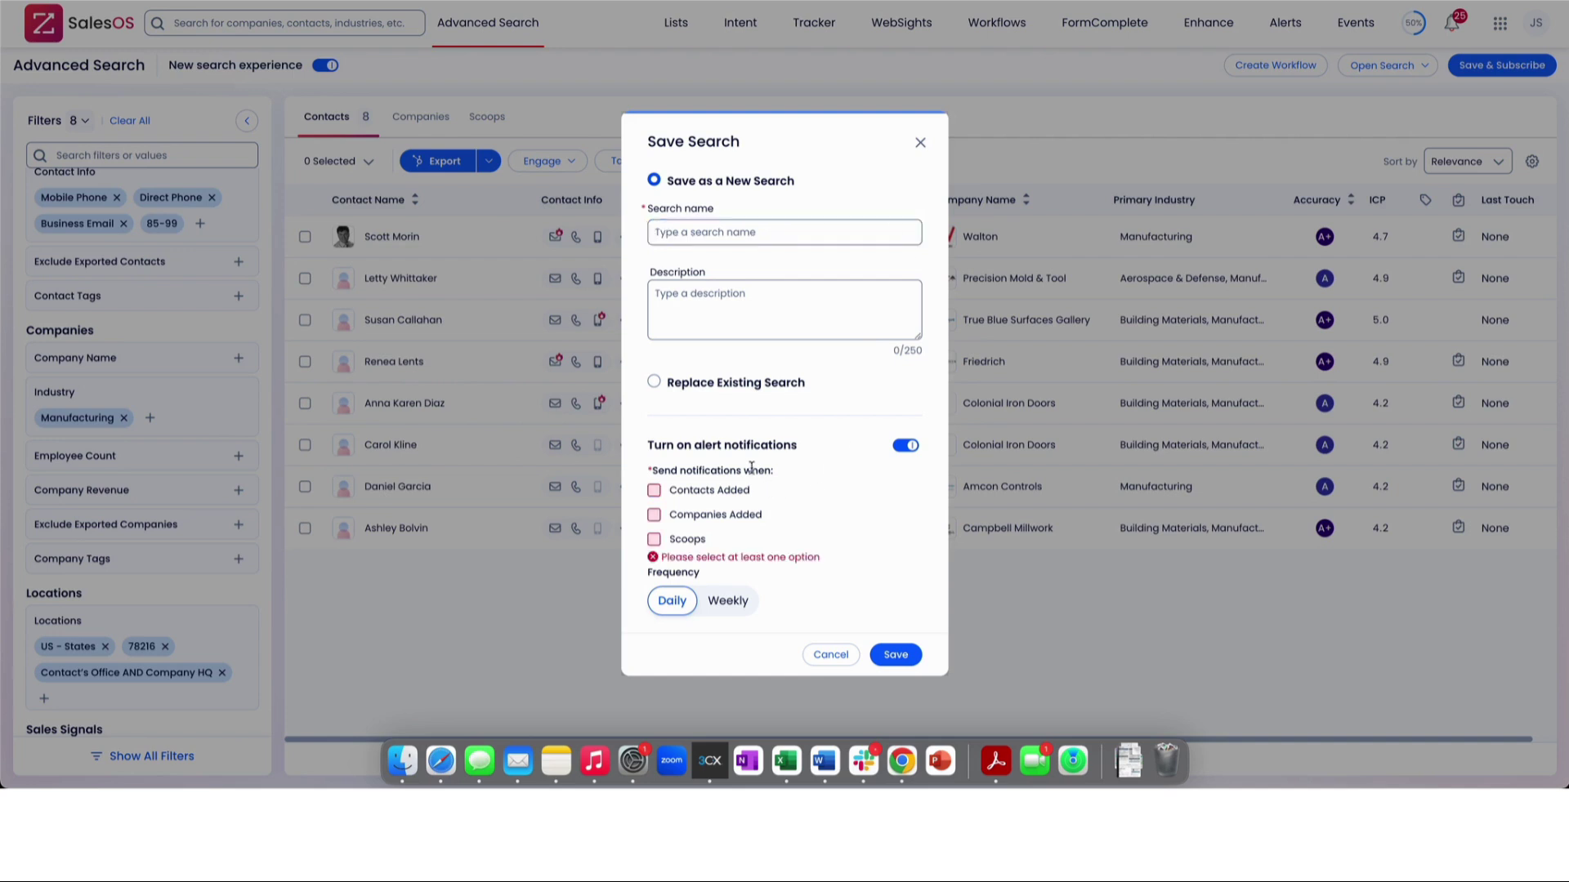
click(700, 495)
click(709, 515)
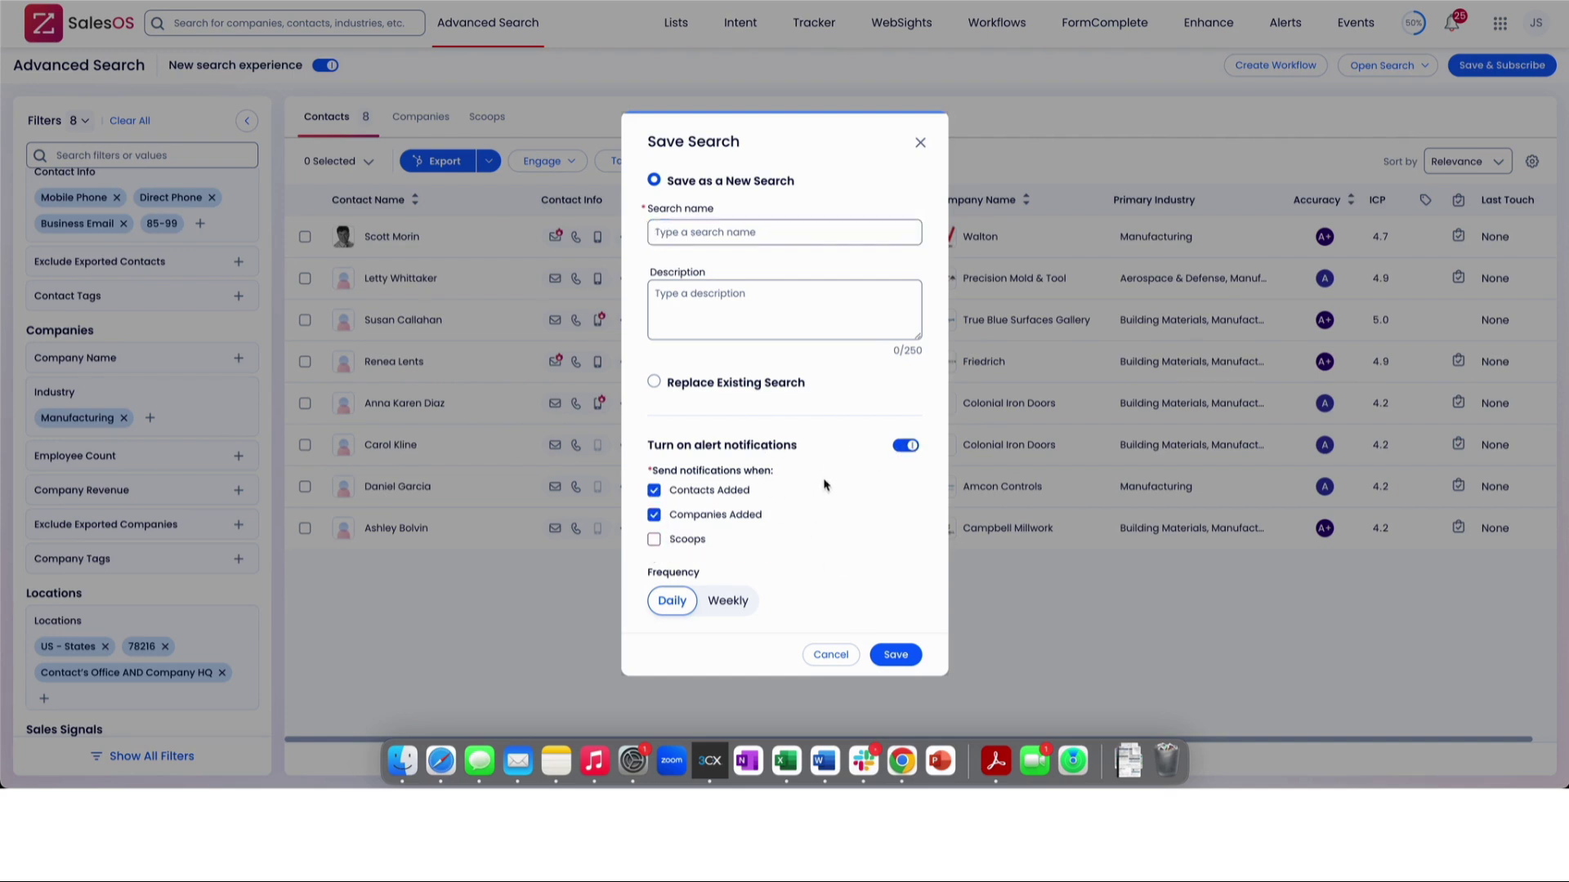
click(911, 447)
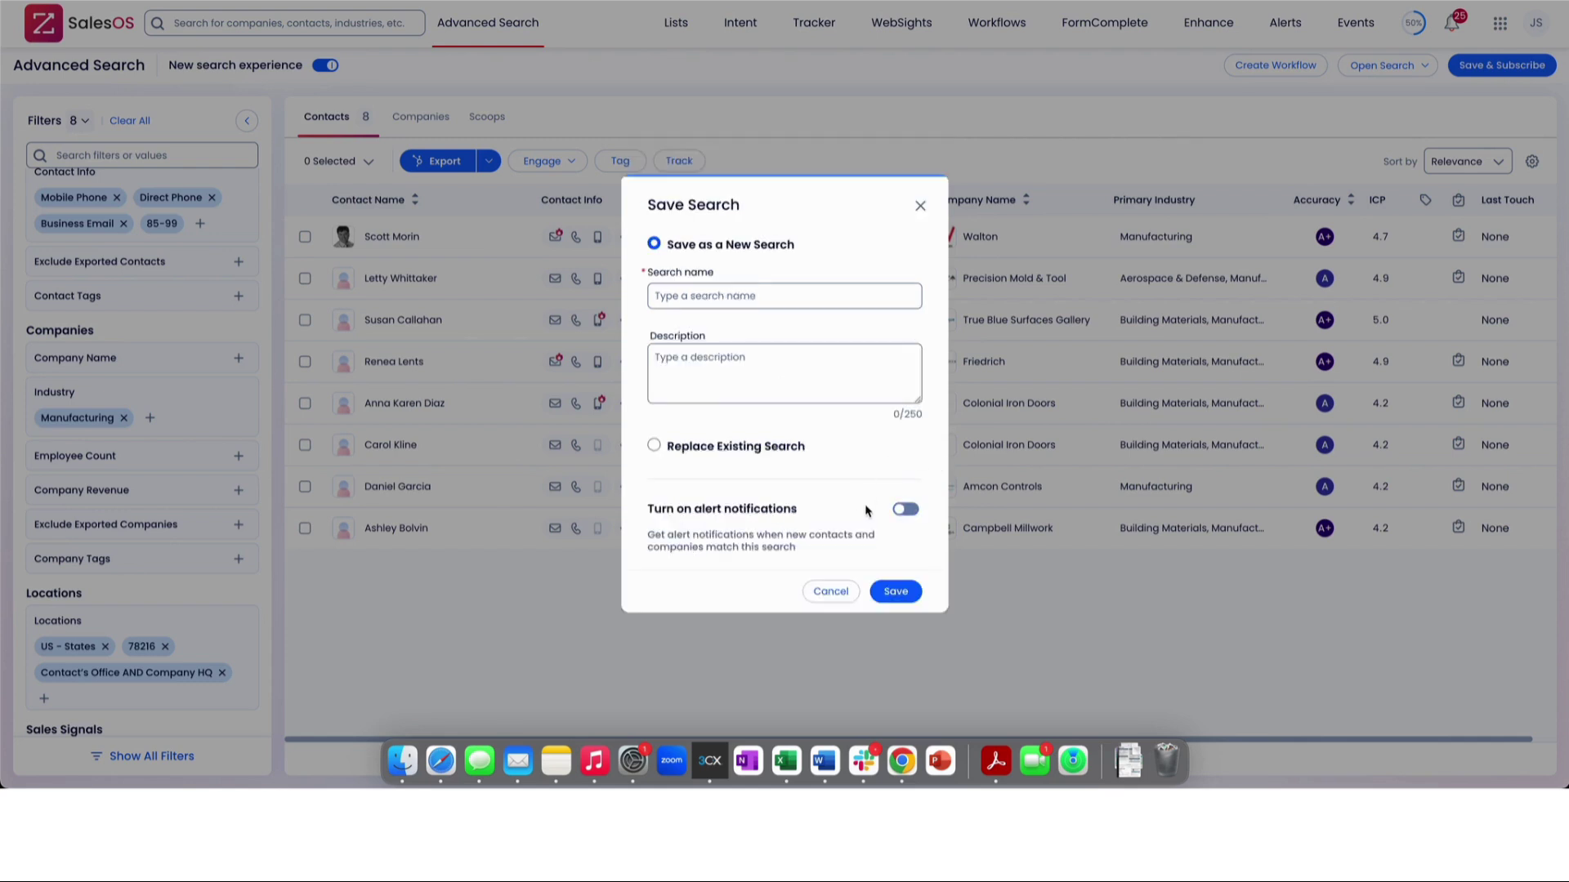
click(699, 291)
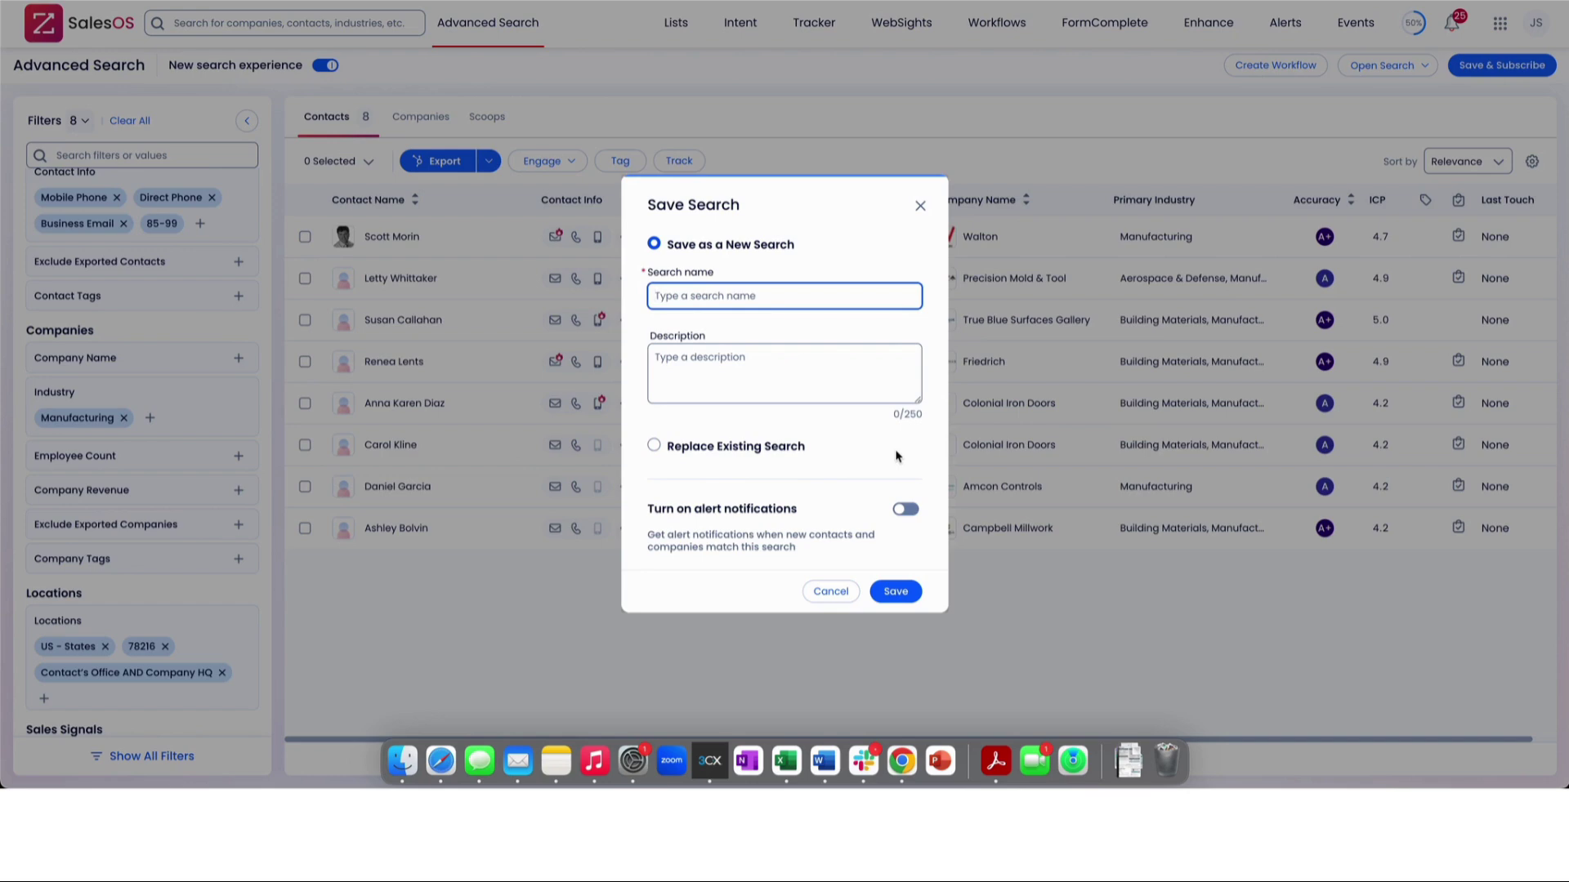
text(78216)
click(912, 592)
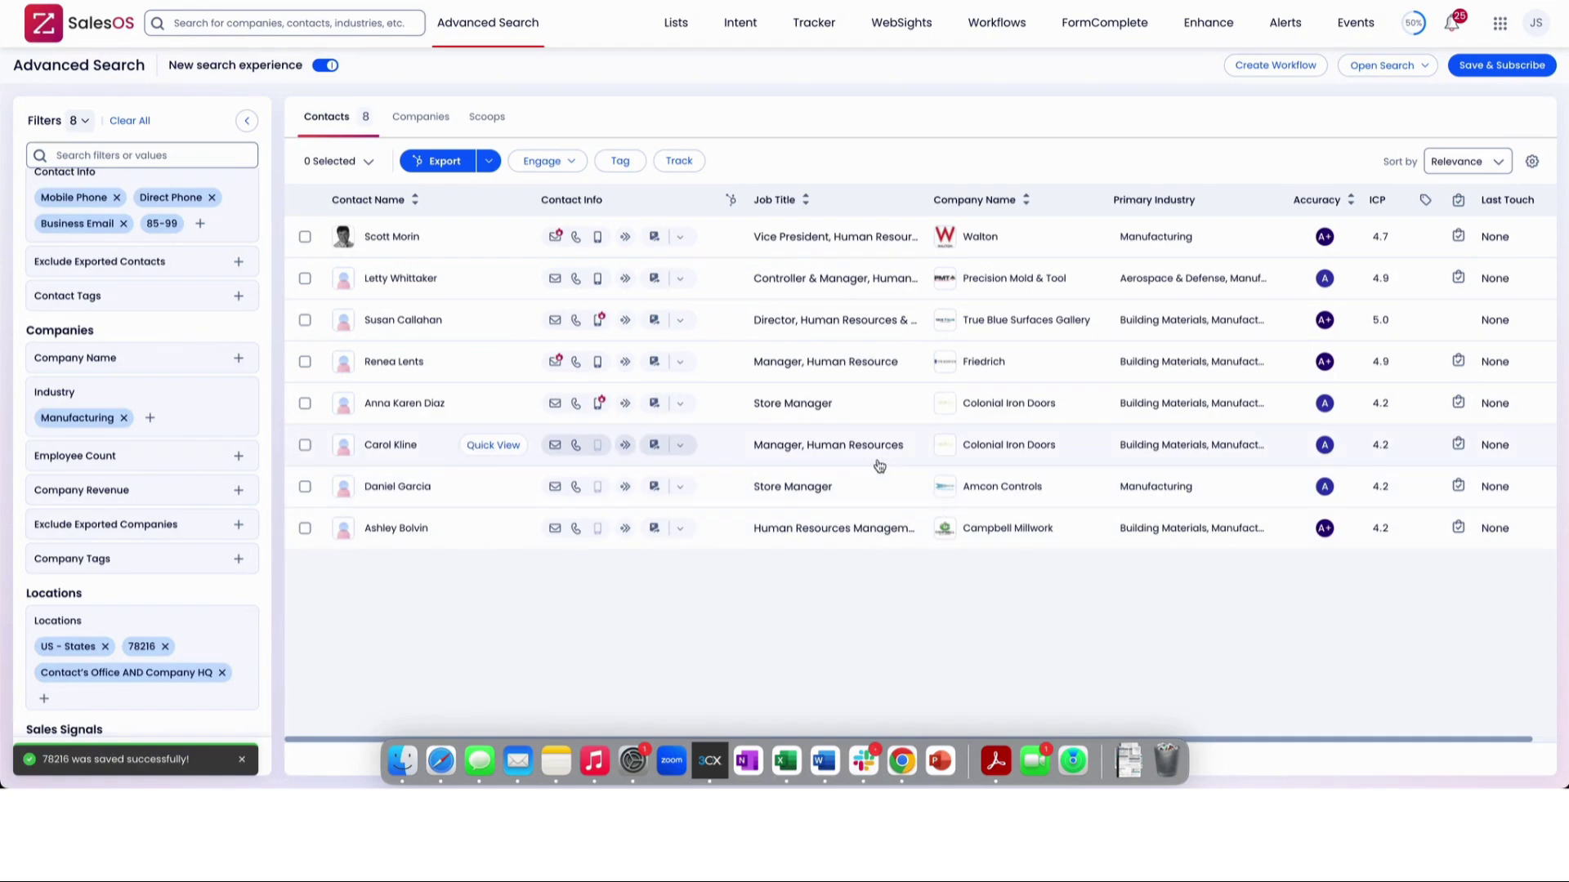
- Return to the SalesOS home page and reopen the '78216' saved search from Recent Saved Searches
click(46, 18)
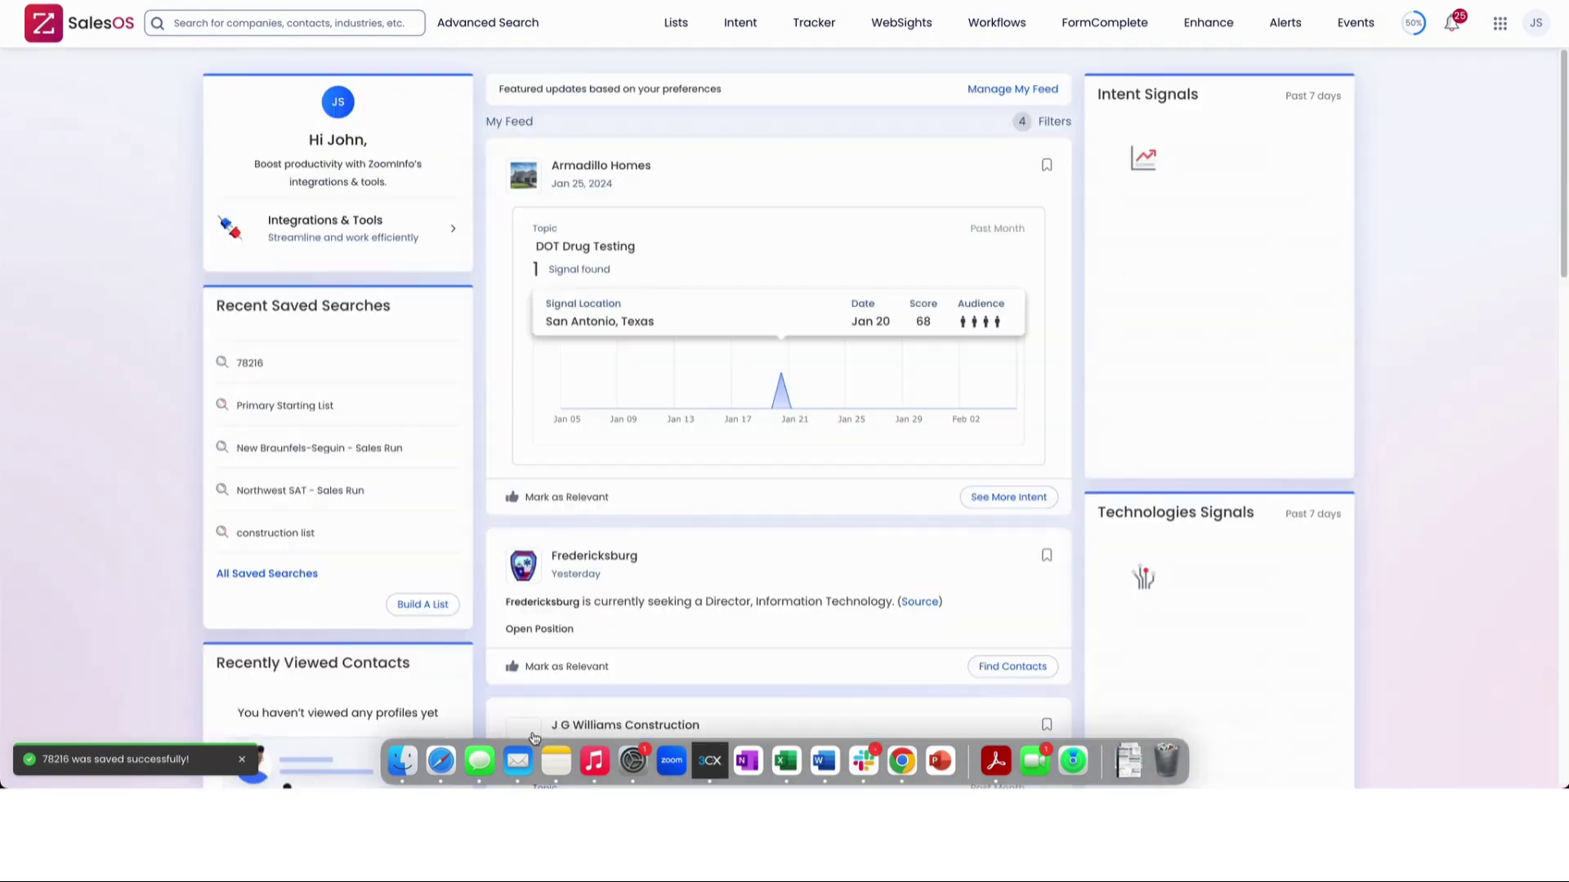
click(272, 364)
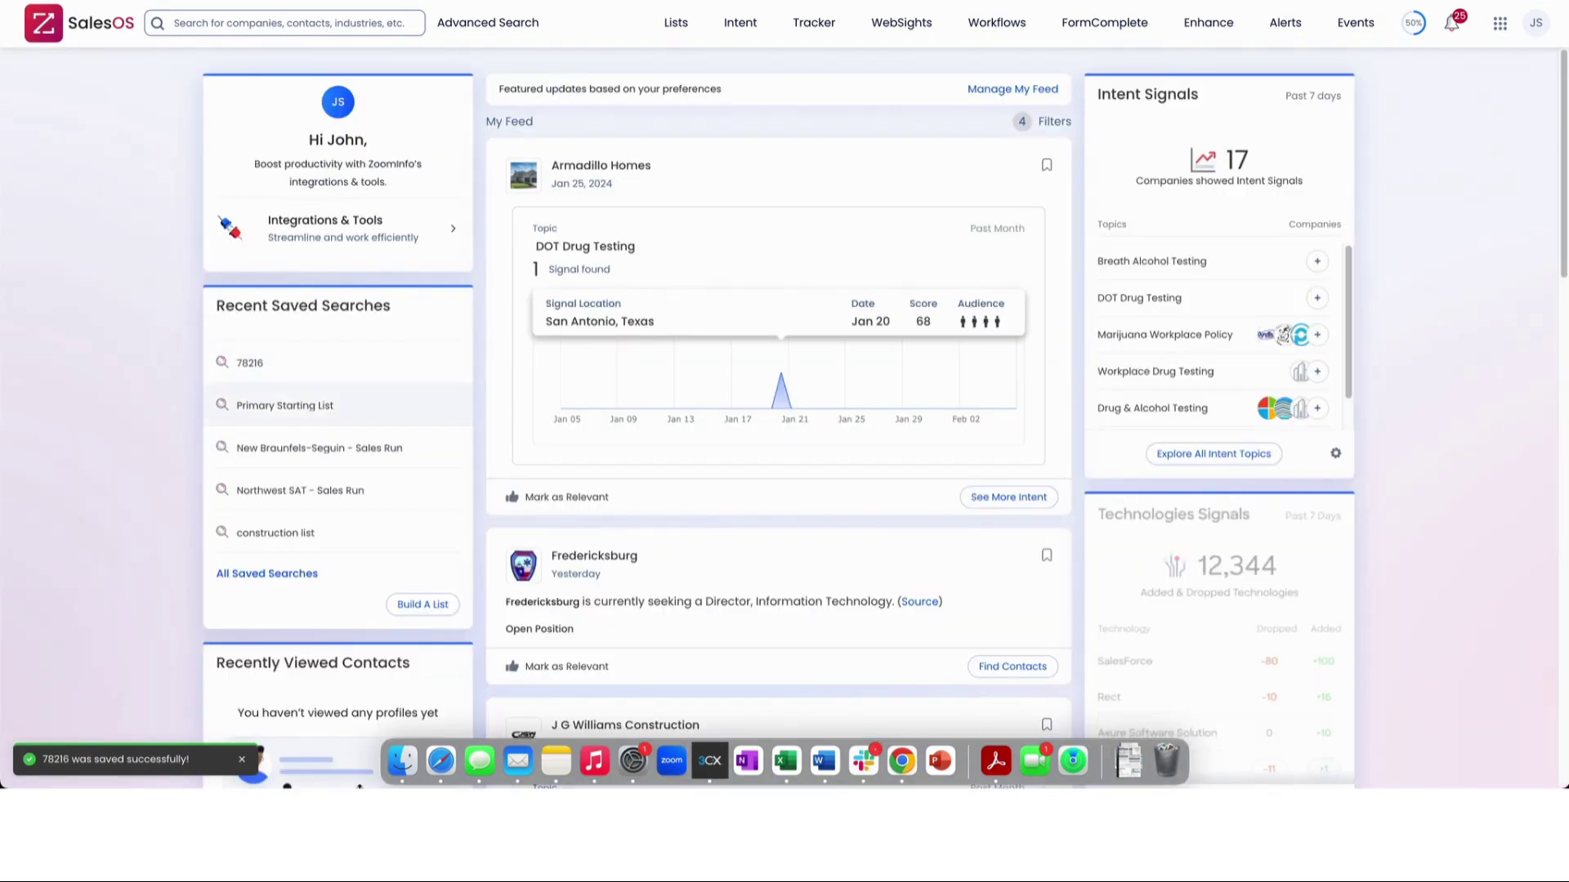